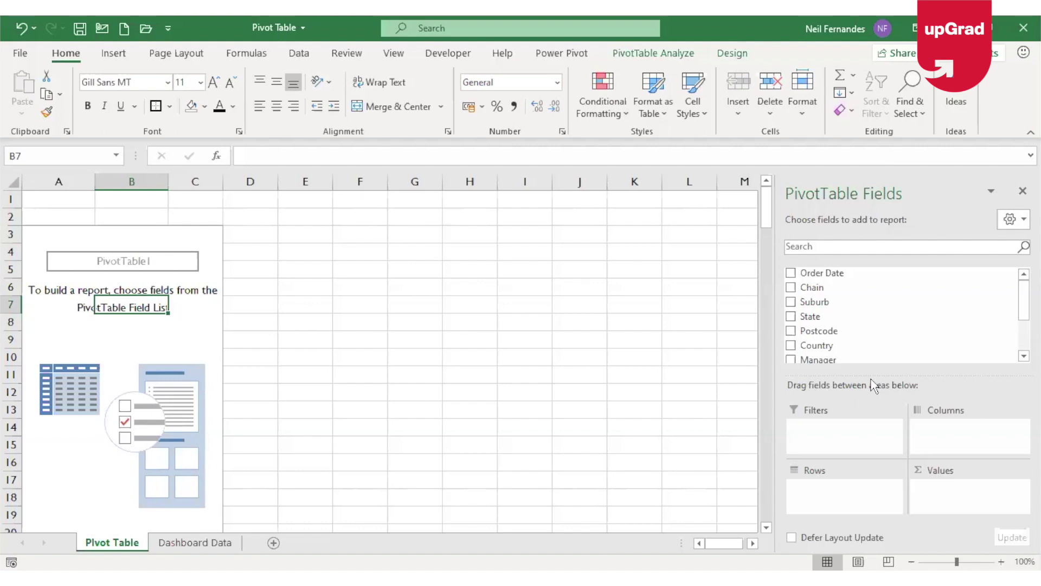
Review the Dashboard Data headings from Order Date through Postcode, Manager and Category, then return to the Pivot Table sheet.
left_click(226, 544)
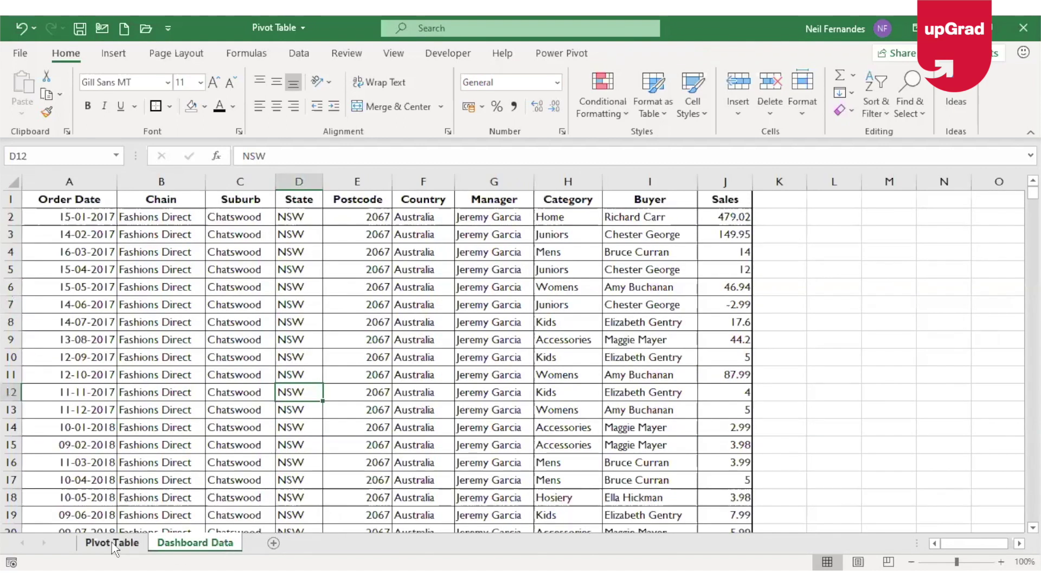
left_click(112, 543)
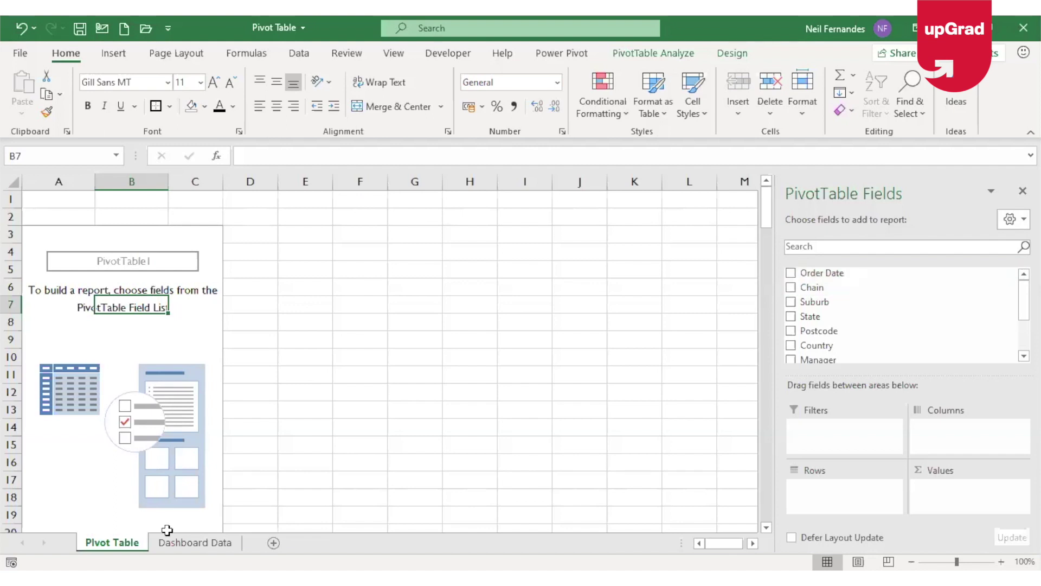
left_click(202, 542)
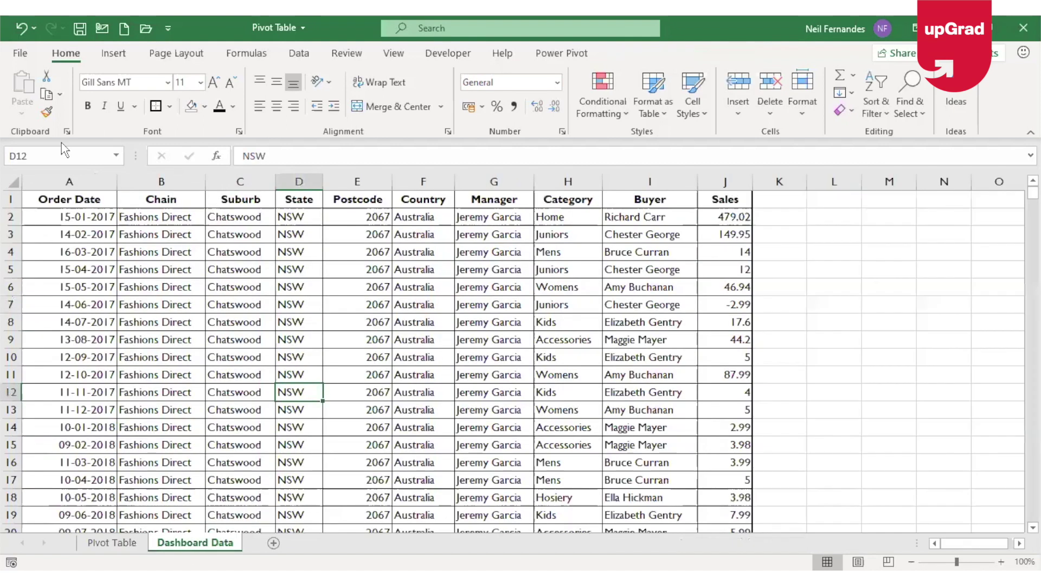
left_click(50, 200)
key("Right")
key("Right")
key("Right")
key("Right")
key("Right")
key("Right")
key("Right")
key("Right")
key("Right")
key("Right")
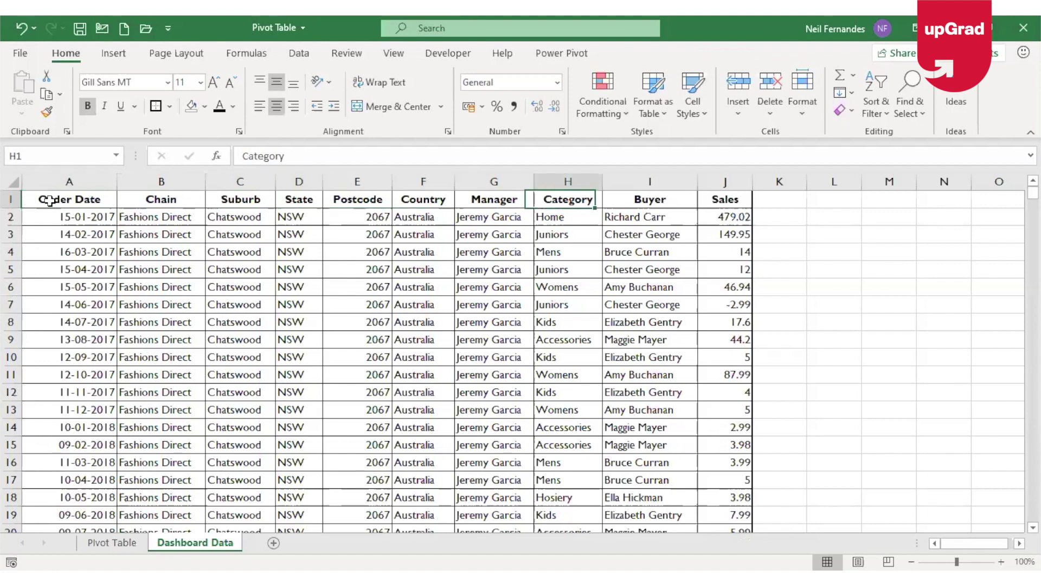
key("Left")
key("Left")
key("Left")
key("Left")
key("Left")
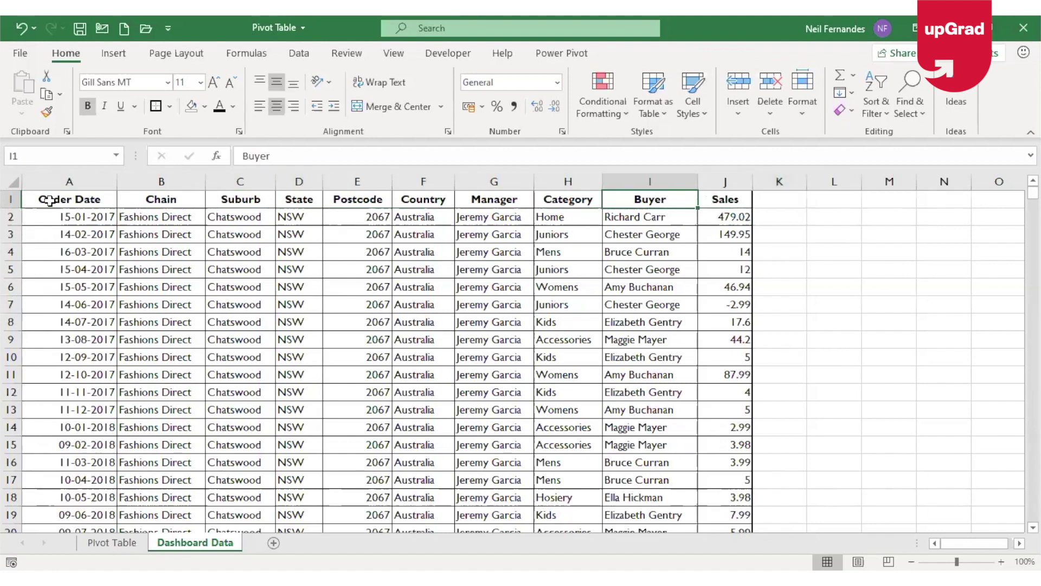
key("Left")
key("Left")
key("Left")
key("Left")
key("Left")
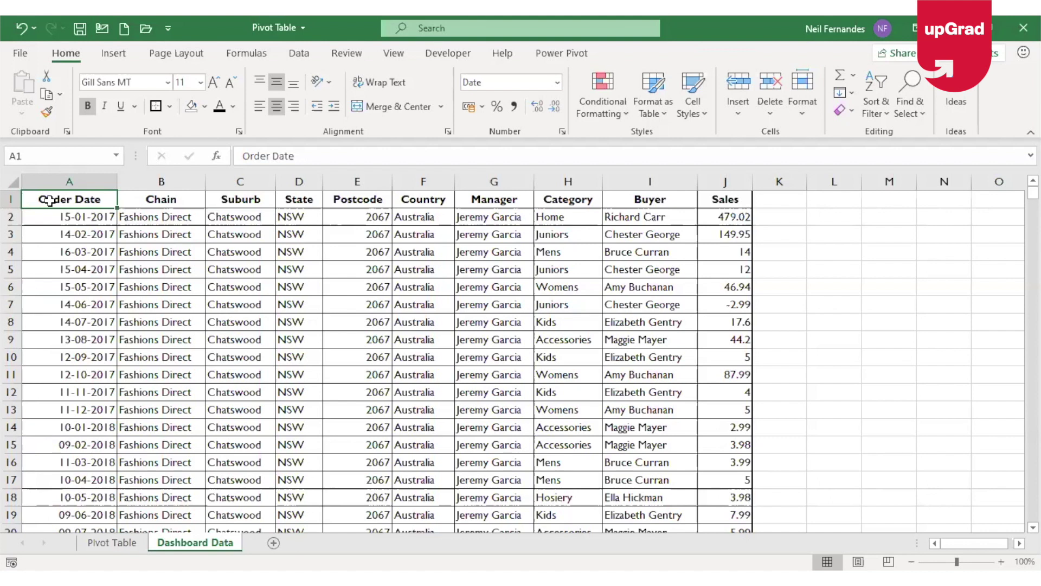
left_click(358, 200)
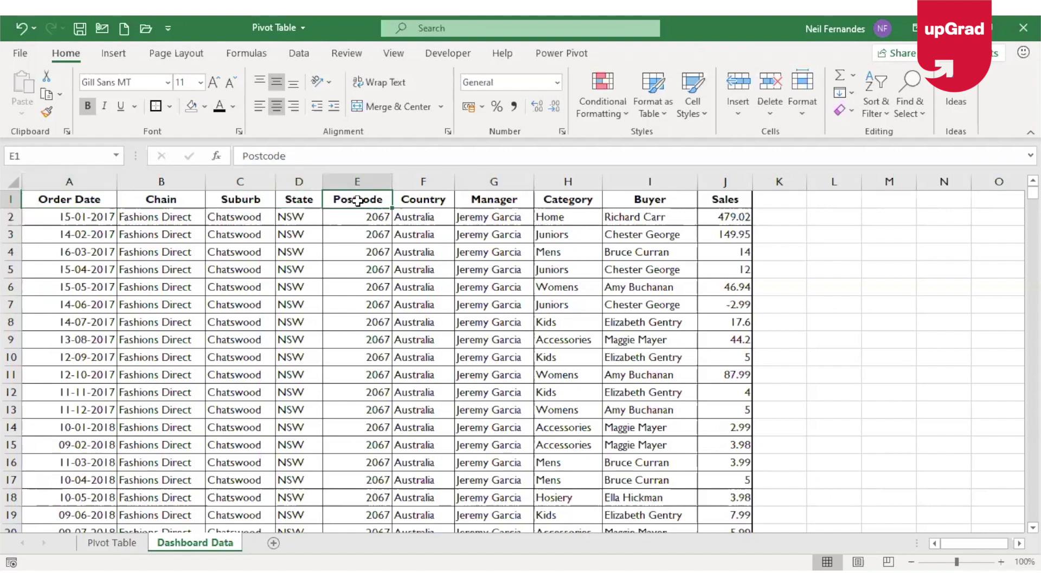
left_click(518, 202)
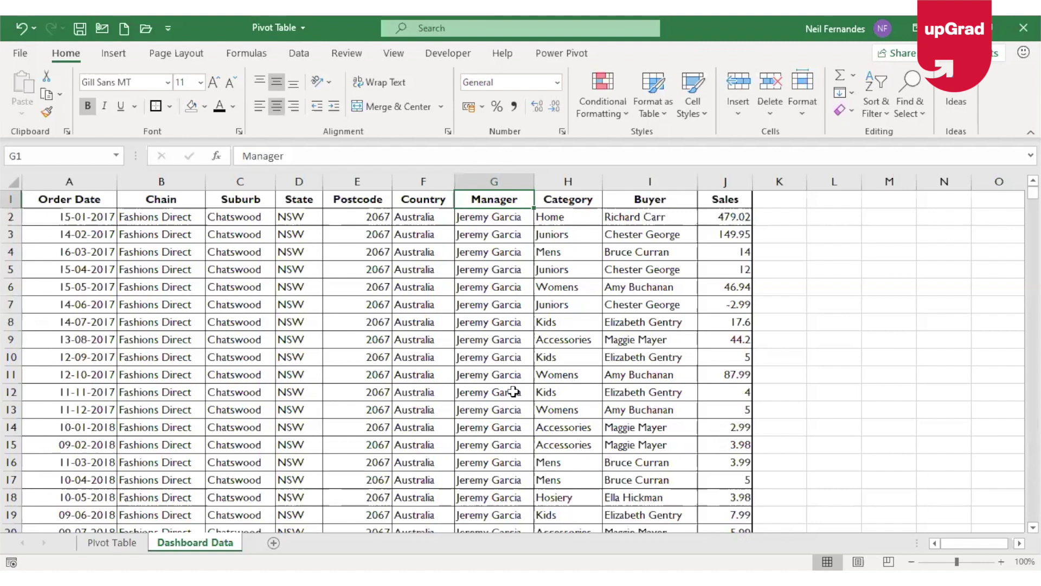
key("Right")
key("Right")
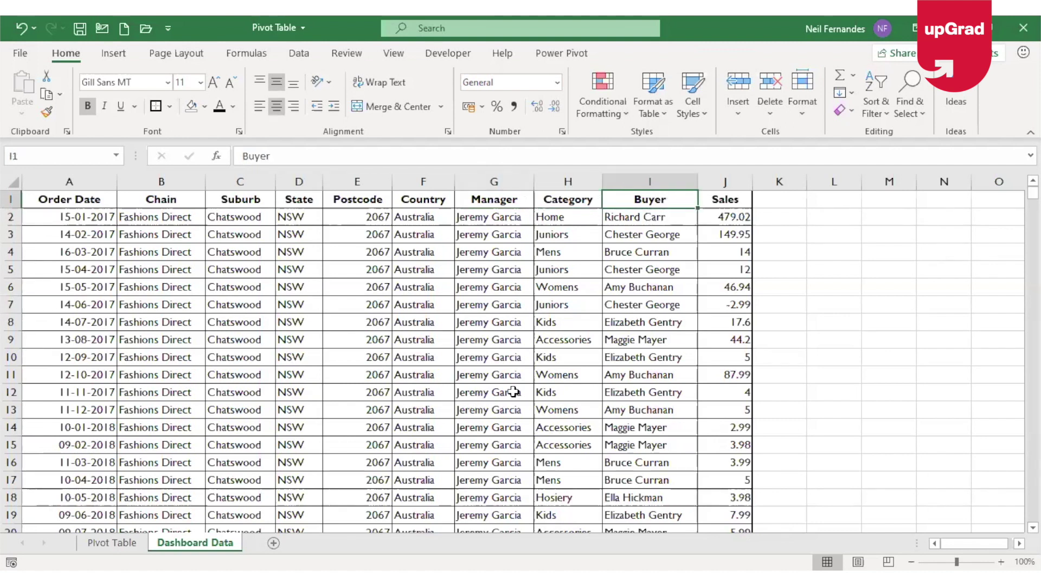
left_click(96, 545)
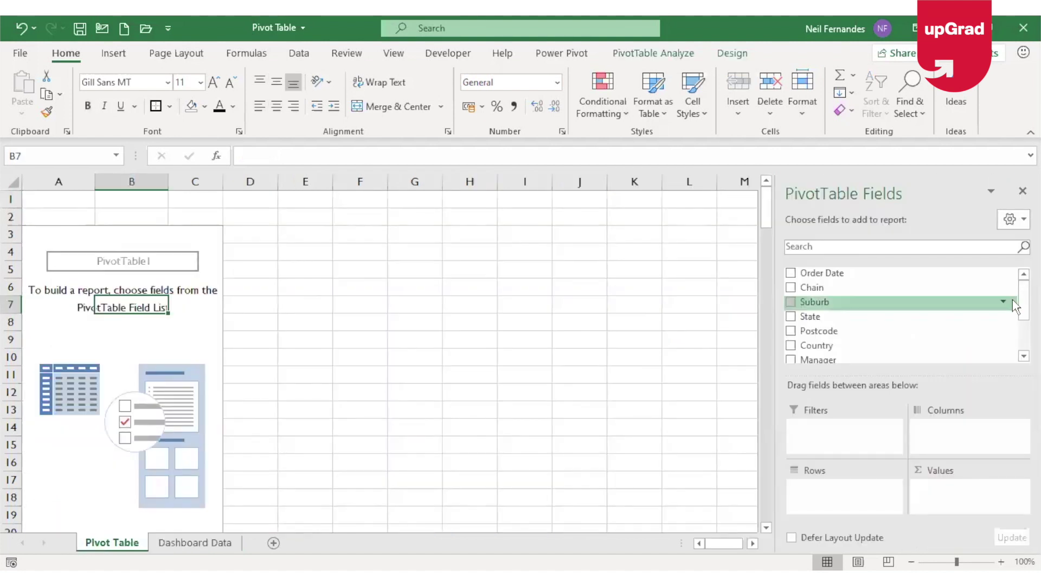
Add Sales to the Values area, giving a Sum of Sales of 337852.07.
scroll(1020, 302, "down", 2)
scroll(1020, 302, "up", 2)
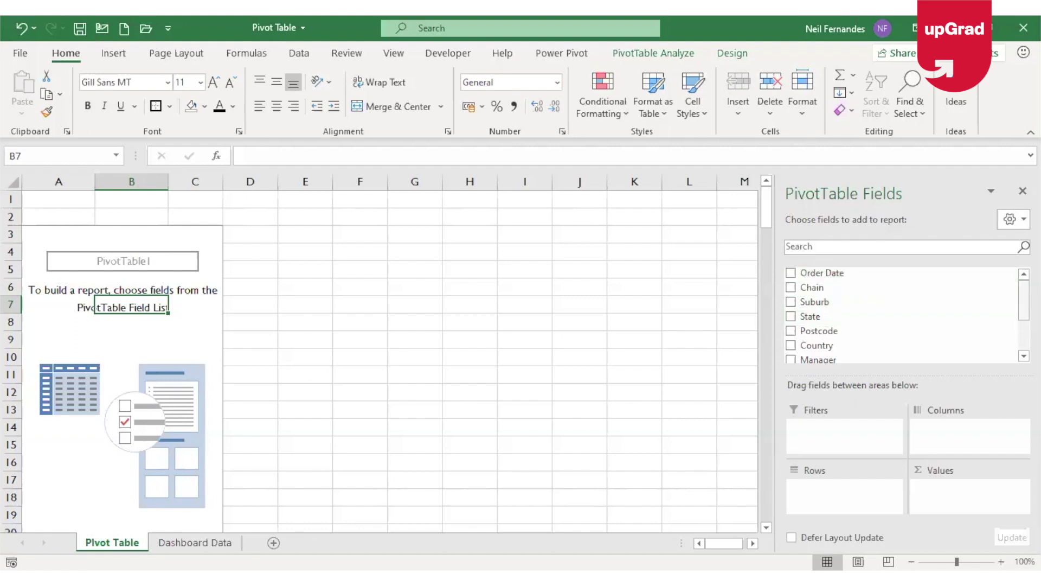
scroll(867, 325, "down", 2)
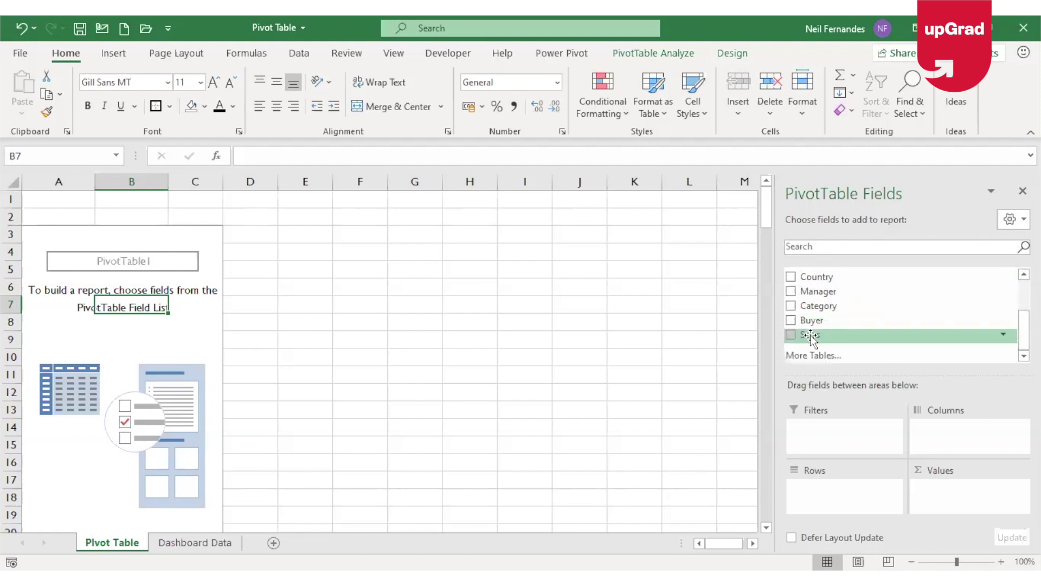
left_click_drag(811, 336, 964, 491)
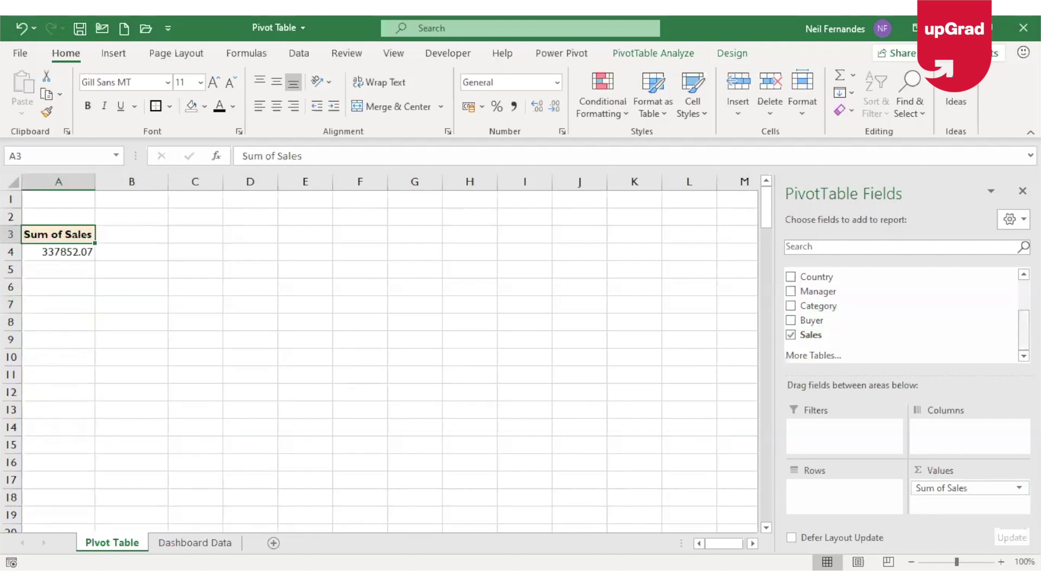
scroll(1020, 277, "up", 2)
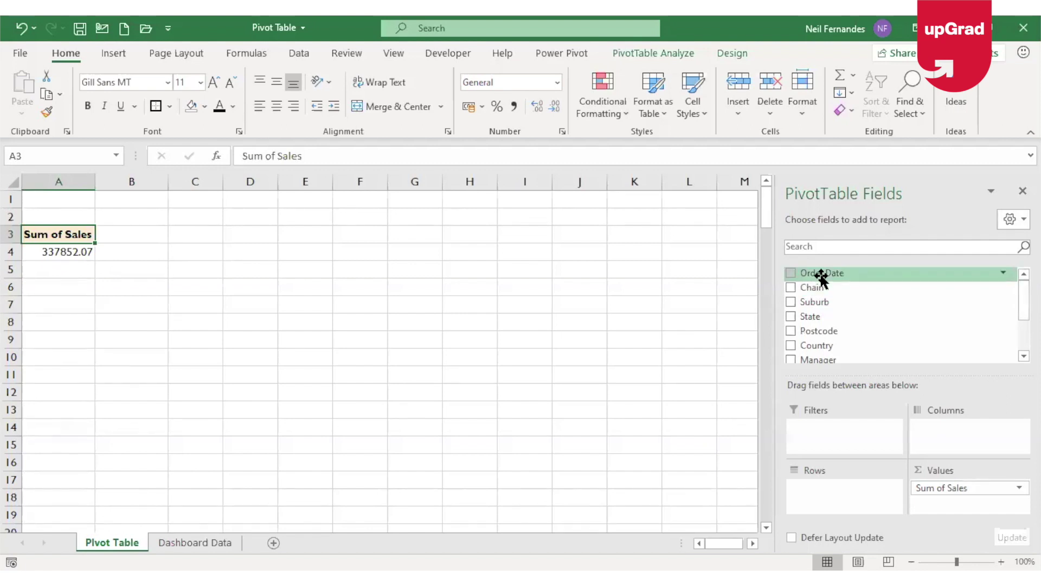
Check the Order Date values on Dashboard Data, starting at 15-01-2017, then return to the Pivot Table sheet.
left_click(188, 539)
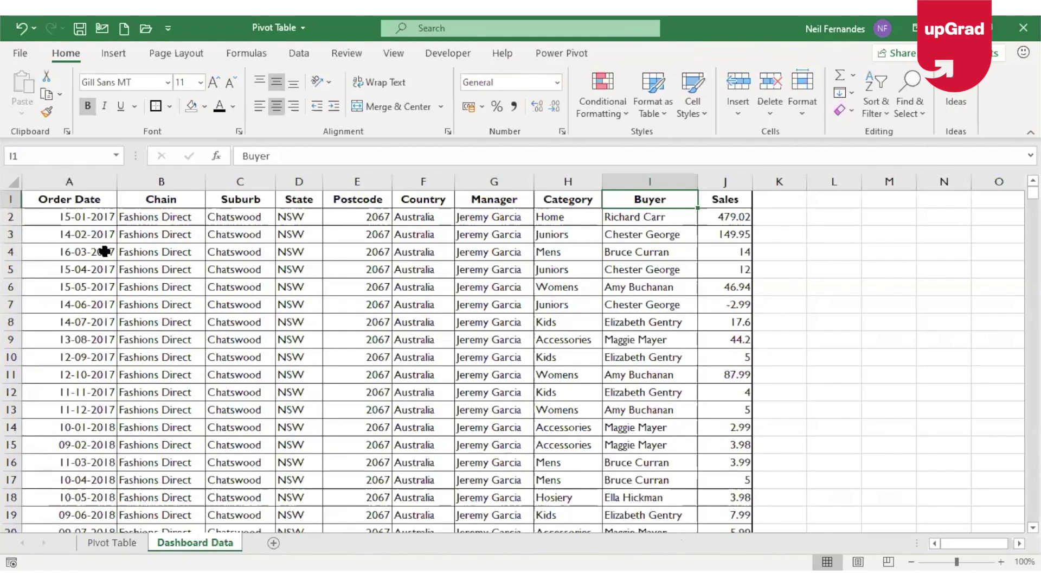
left_click(103, 217)
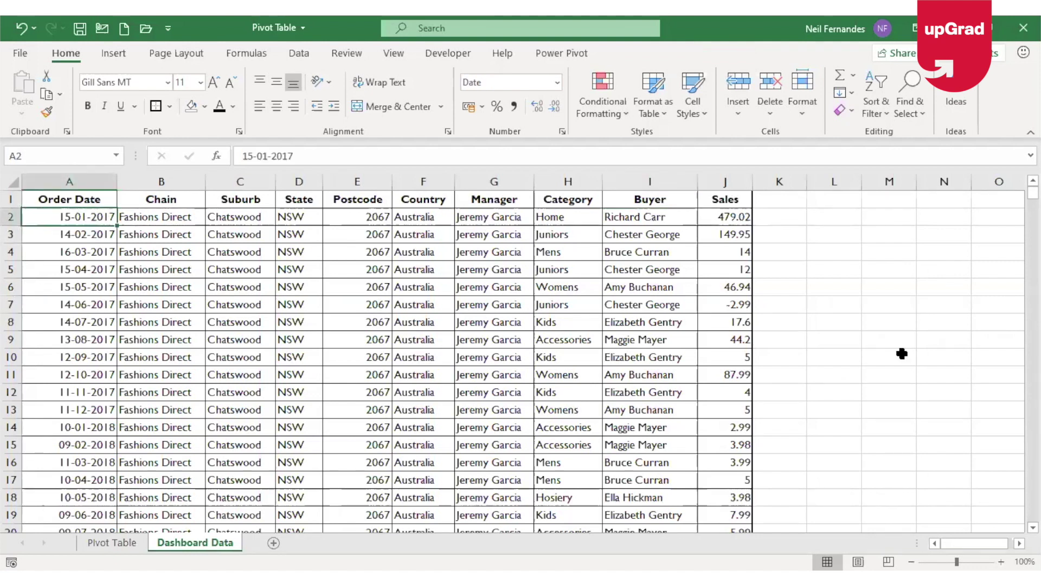
key("Down")
key("Down")
key("Down")
key("Down")
key("Down")
key("Down")
key("Up")
key("Up")
key("Up")
key("Up")
key("Up")
key("Up")
key("Up")
key("Down")
left_click(117, 550)
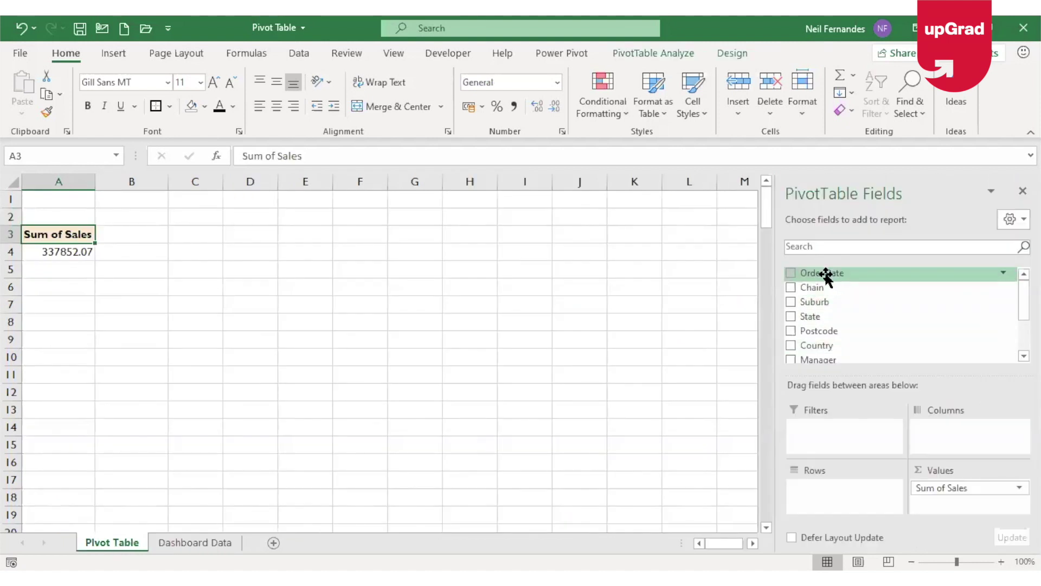
Put Order Date in the rows and expand 2013 and Qtr1 down to months.
left_click_drag(829, 274, 842, 505)
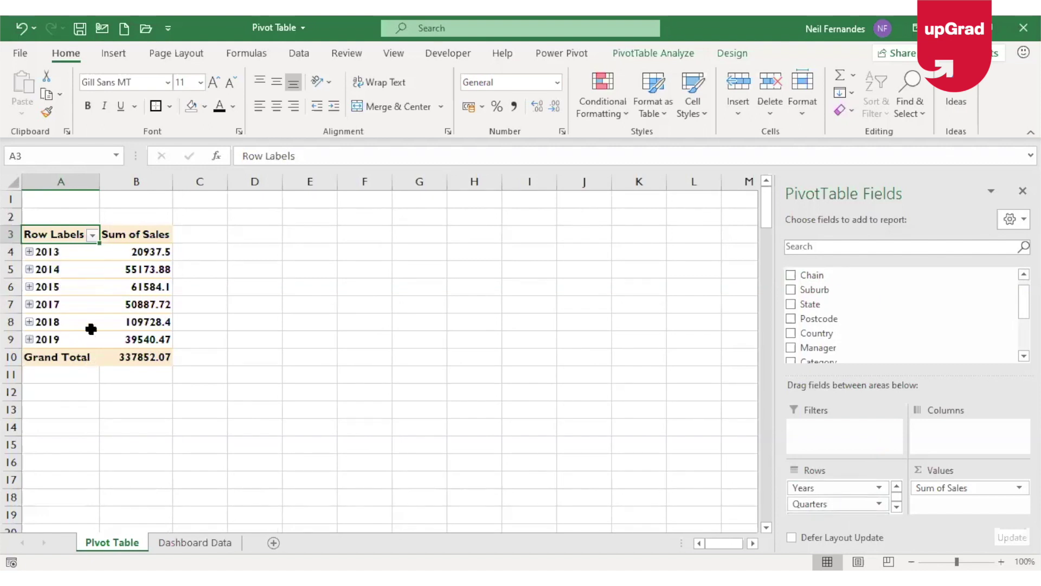
left_click(30, 252)
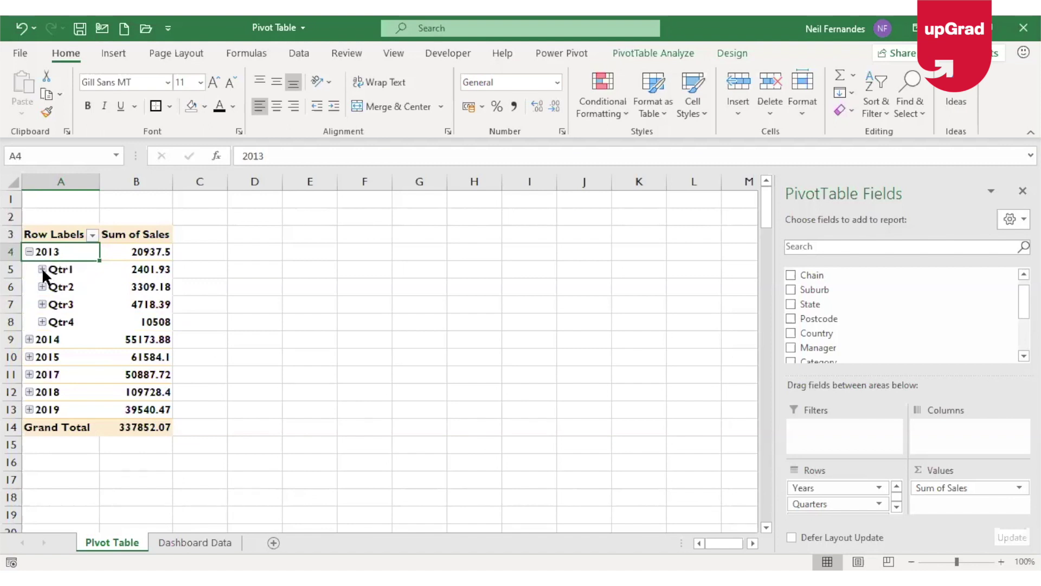
left_click(41, 269)
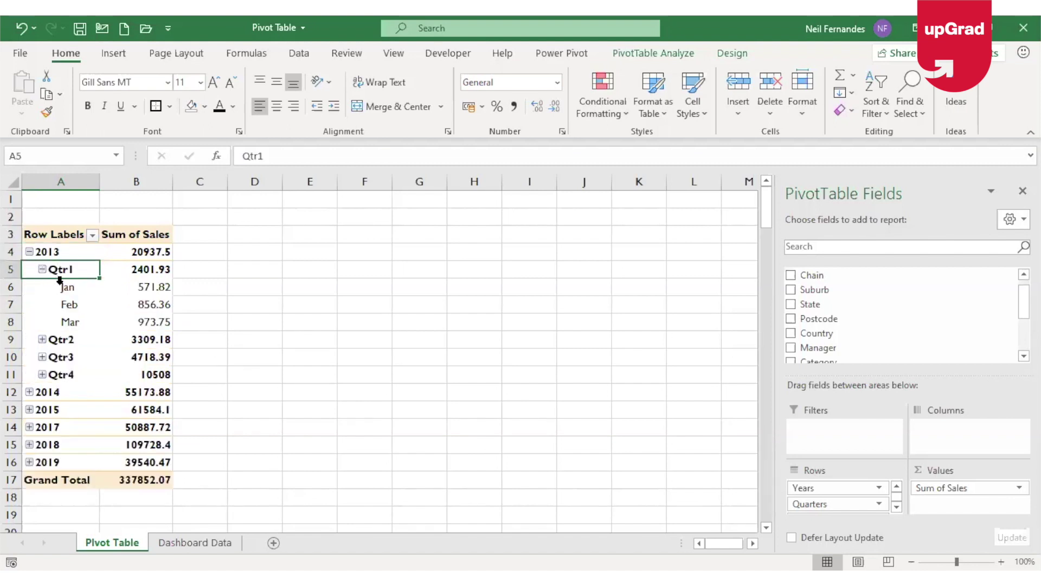
Inspect Qtr1's Jan to Mar rows, then collapse Qtr1 and 2013 back to their totals.
left_click(67, 288)
left_click(68, 304)
left_click(60, 339)
left_click(70, 322)
left_click(61, 269)
left_click(67, 286)
left_click(67, 304)
left_click(70, 321)
left_click(67, 287)
left_click(60, 269)
left_click(70, 321)
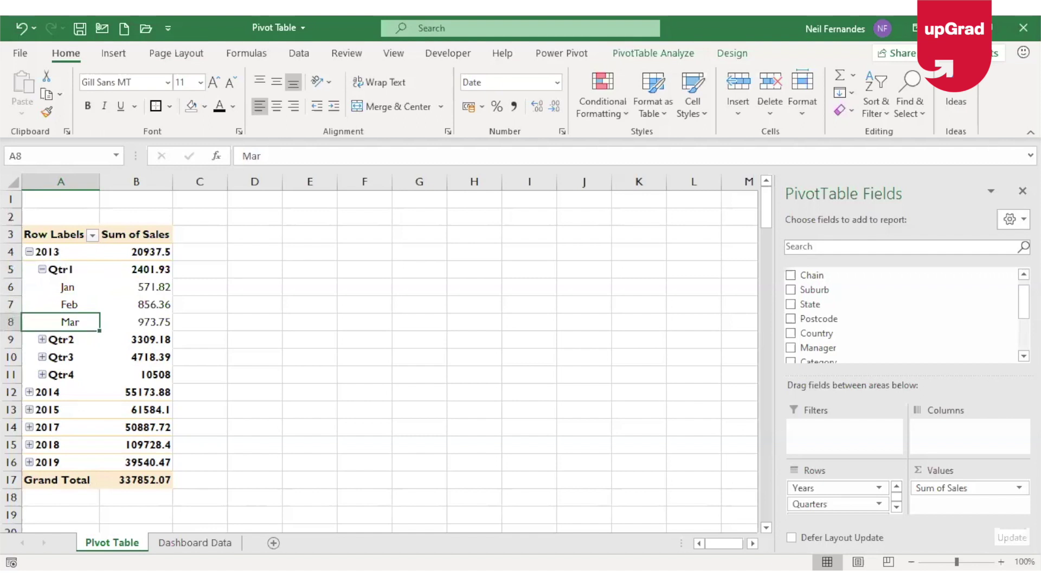
left_click(41, 268)
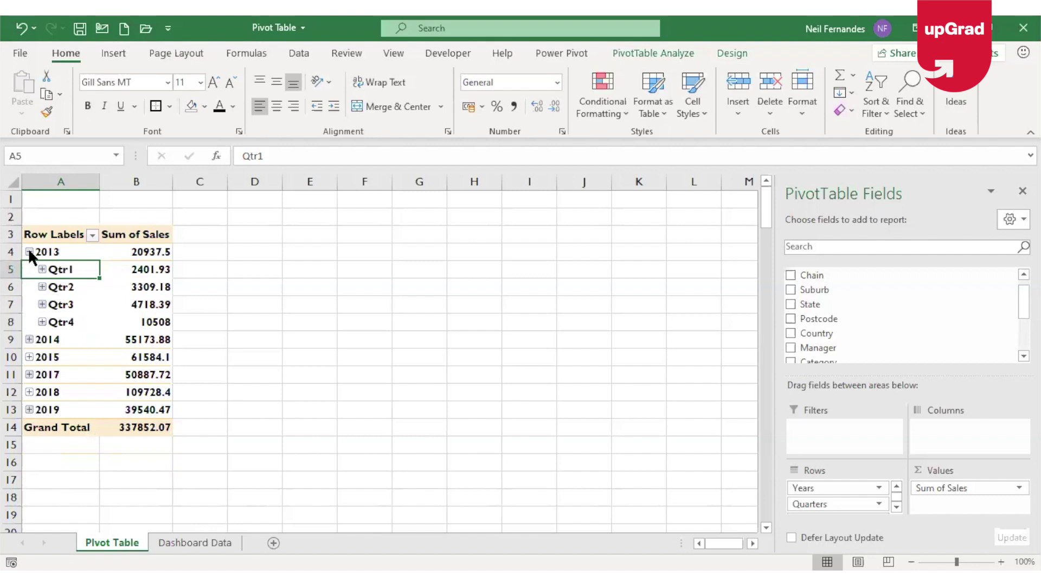
left_click(29, 251)
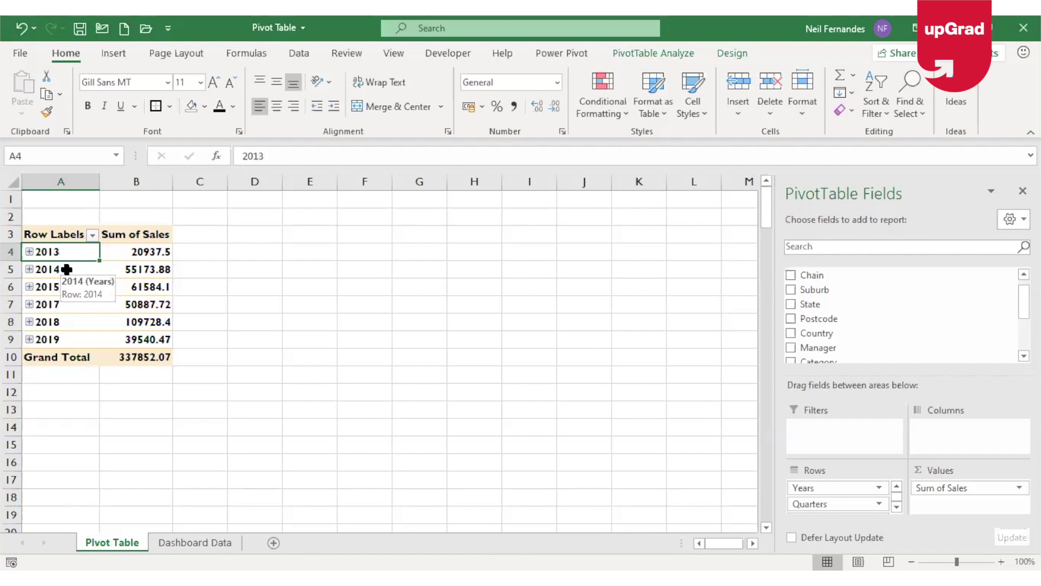
Ungroup the years into individual order dates and check 05-01-2013 at 571.82.
right_click(67, 269)
left_click(125, 420)
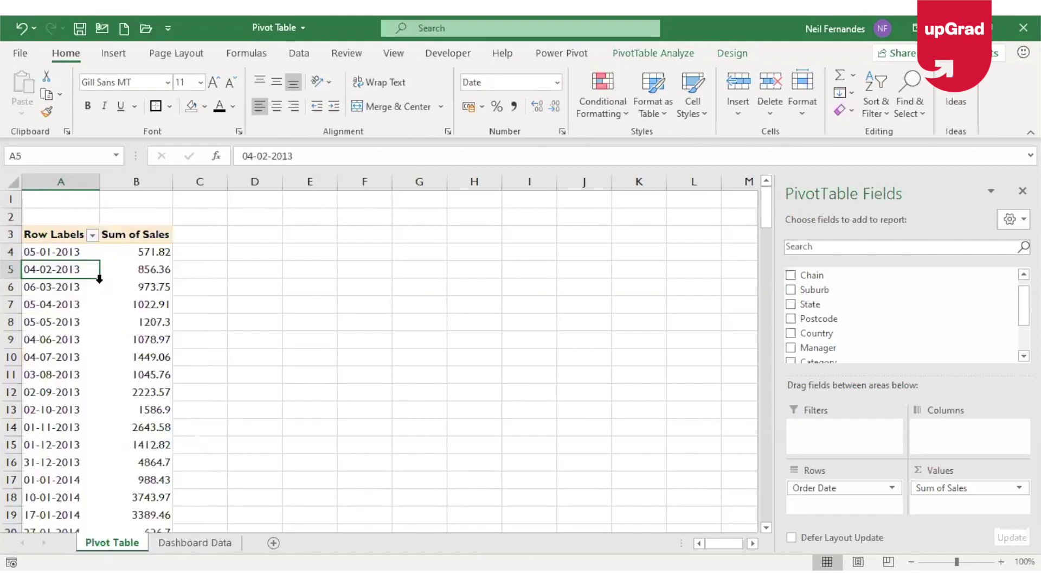
left_click(61, 252)
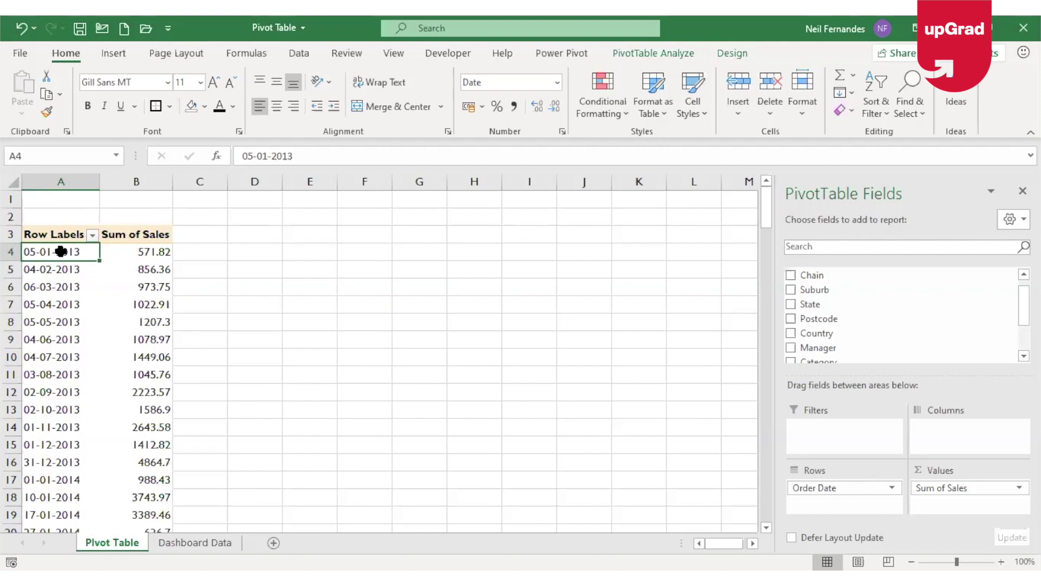
key("Down")
key("Down")
key("Down")
key("Down")
key("Down")
key("Down")
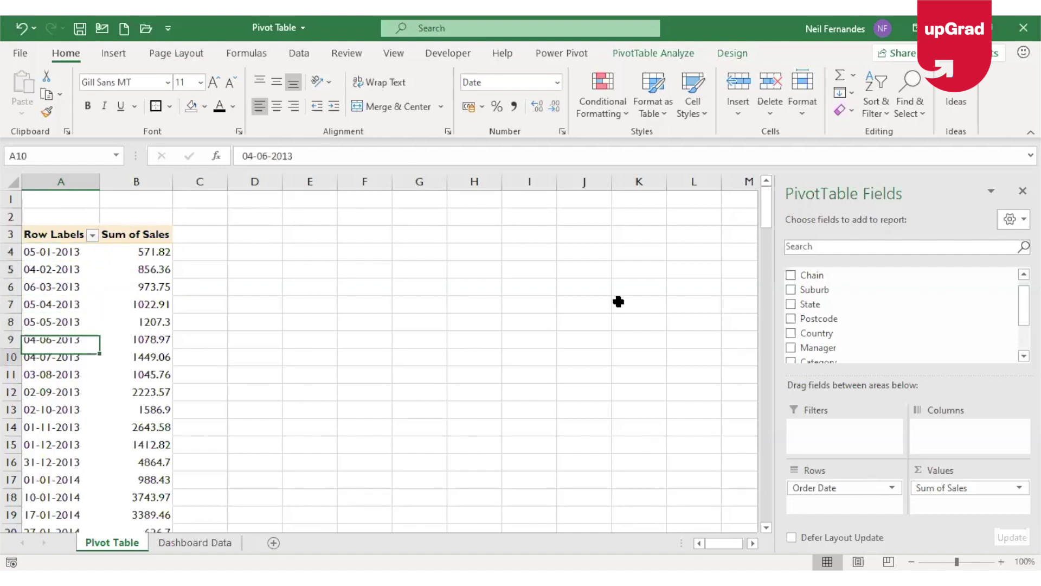
key("Up")
key("Up")
key("Up")
key("Up")
key("Up")
key("Up")
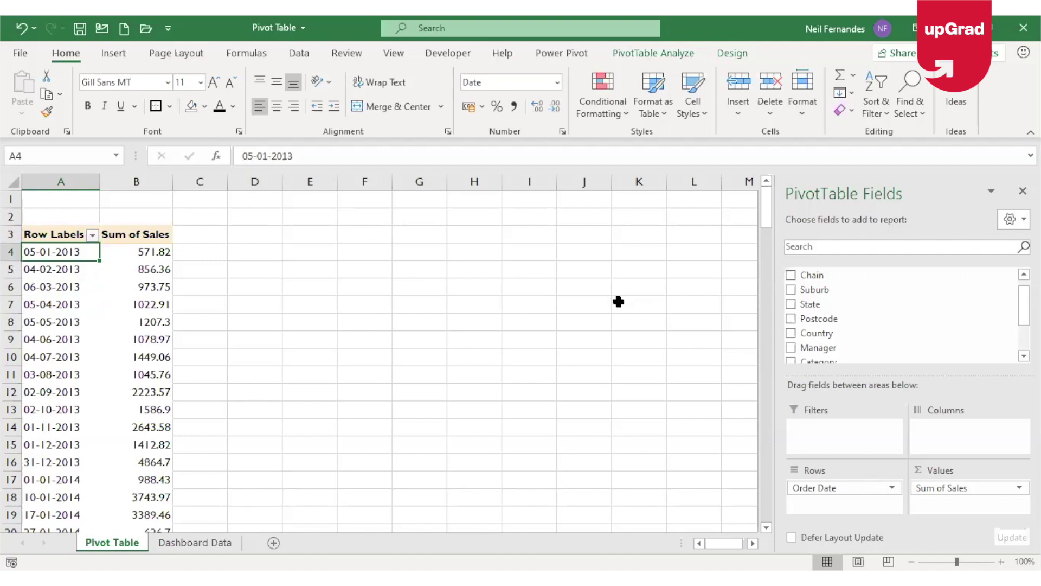
key("Right")
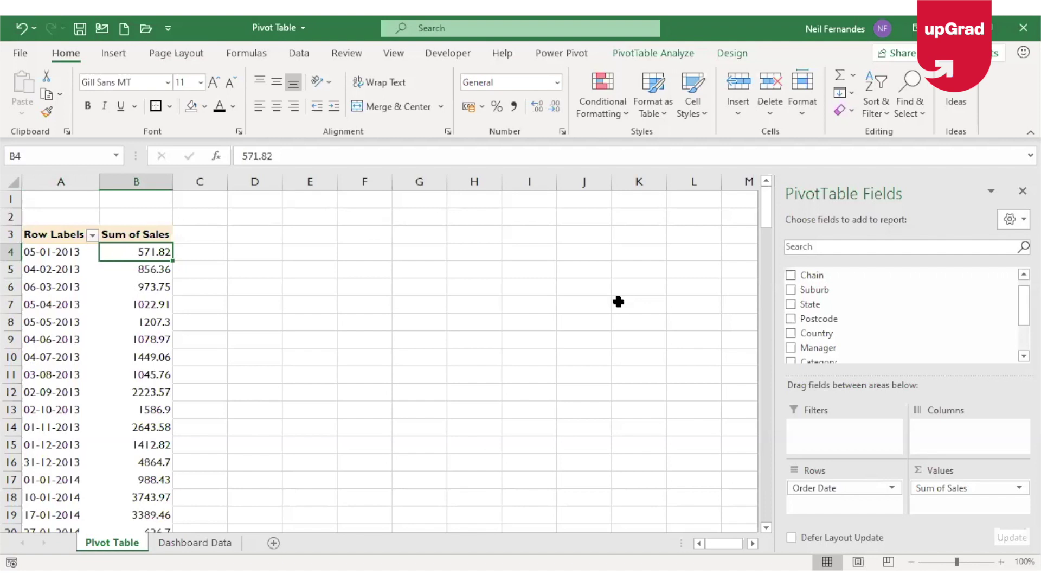
left_click(65, 287)
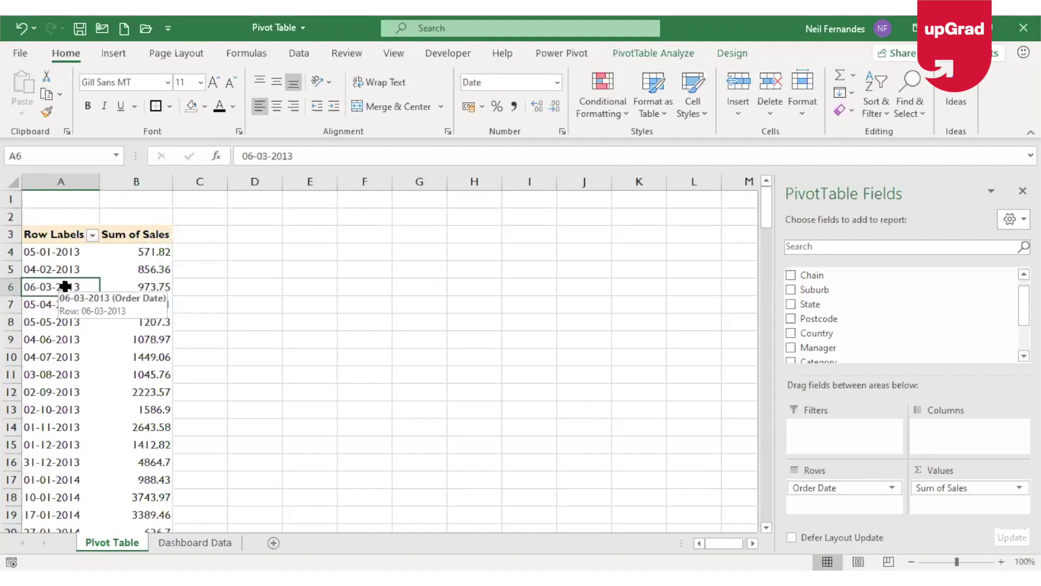
Open Order Date's Grouping dialog and set it to group by Years only.
right_click(65, 287)
left_click(121, 424)
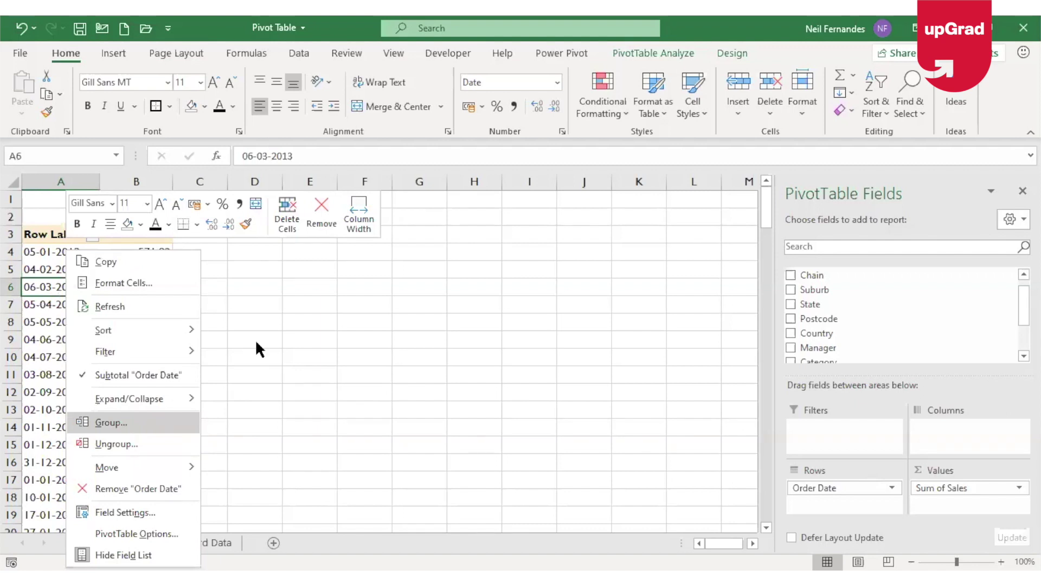
left_click(50, 464)
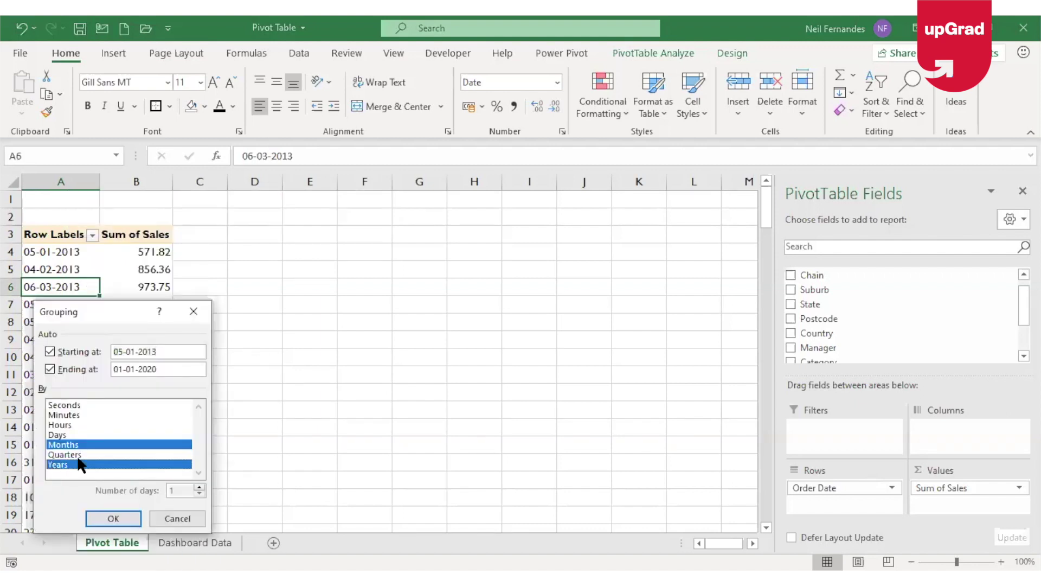
left_click(87, 443)
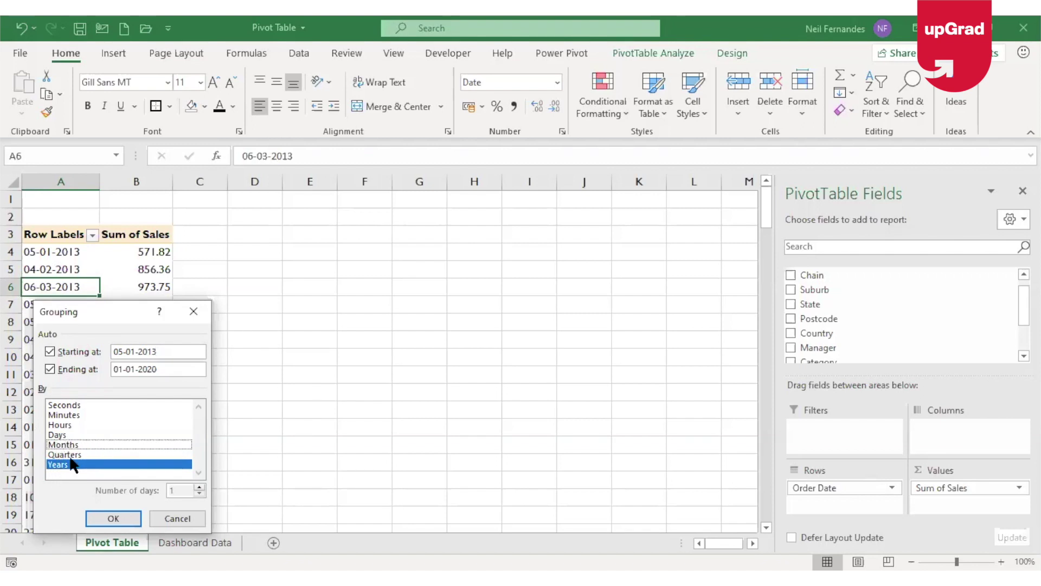
Apply the Years grouping and review the year rows 2013 to 2019.
left_click(127, 516)
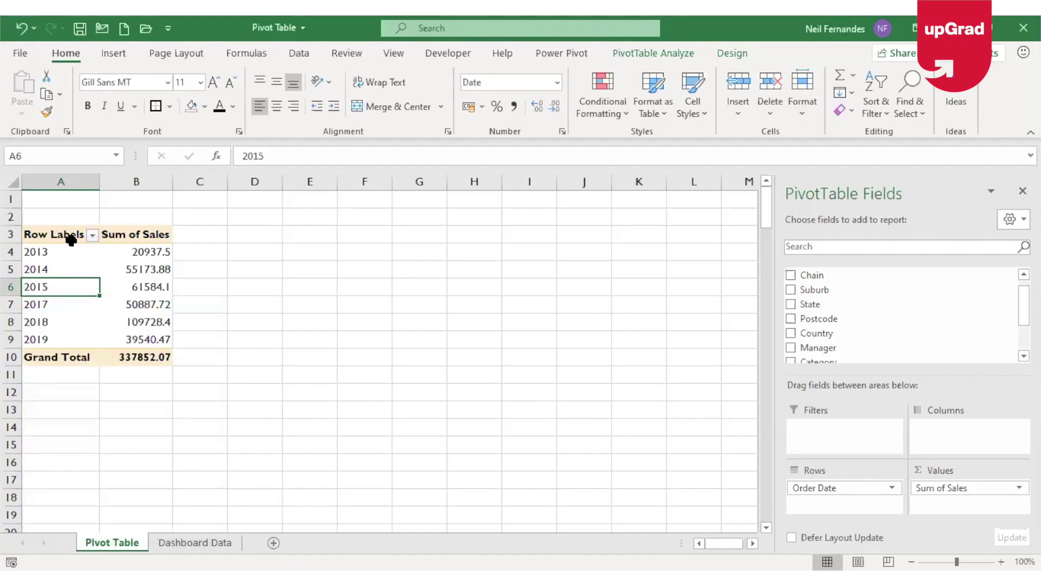
left_click(68, 251)
key("Down")
key("Down")
key("Down")
key("Down")
key("Down")
key("Down")
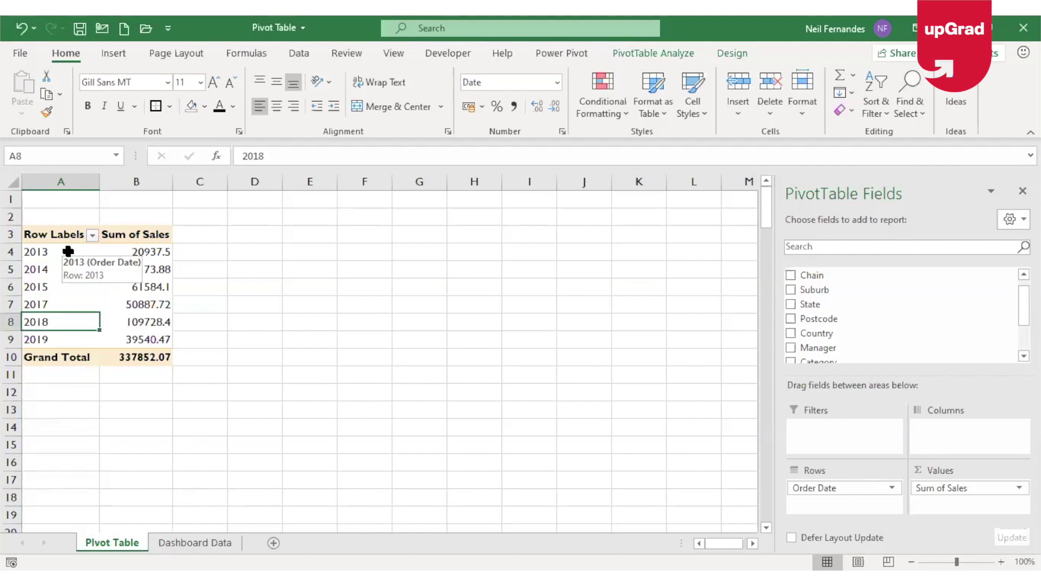
key("Up")
key("Up")
key("Up")
key("Up")
key("Up")
key("Up")
key("Up")
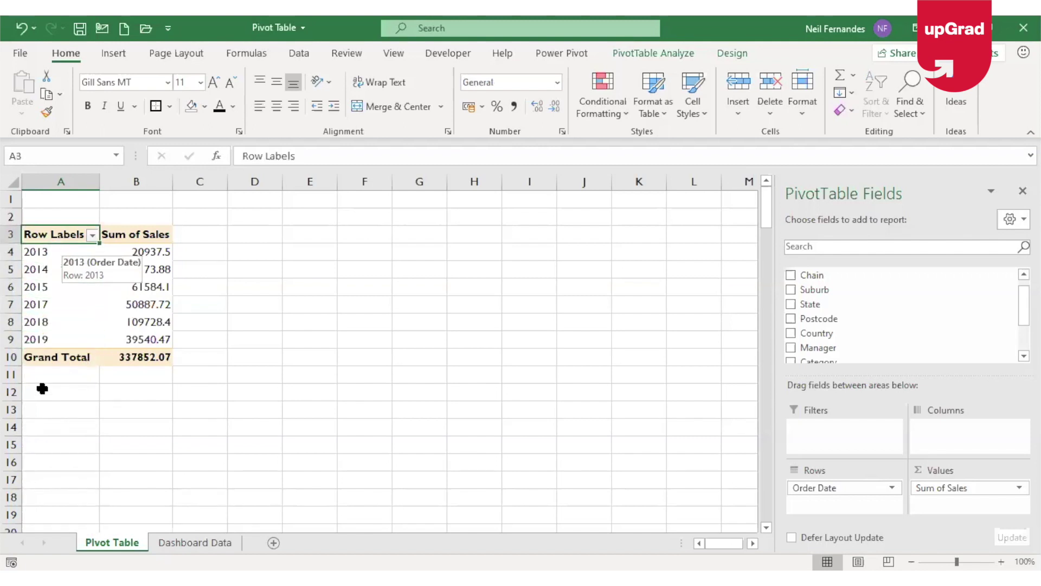
left_click(62, 254)
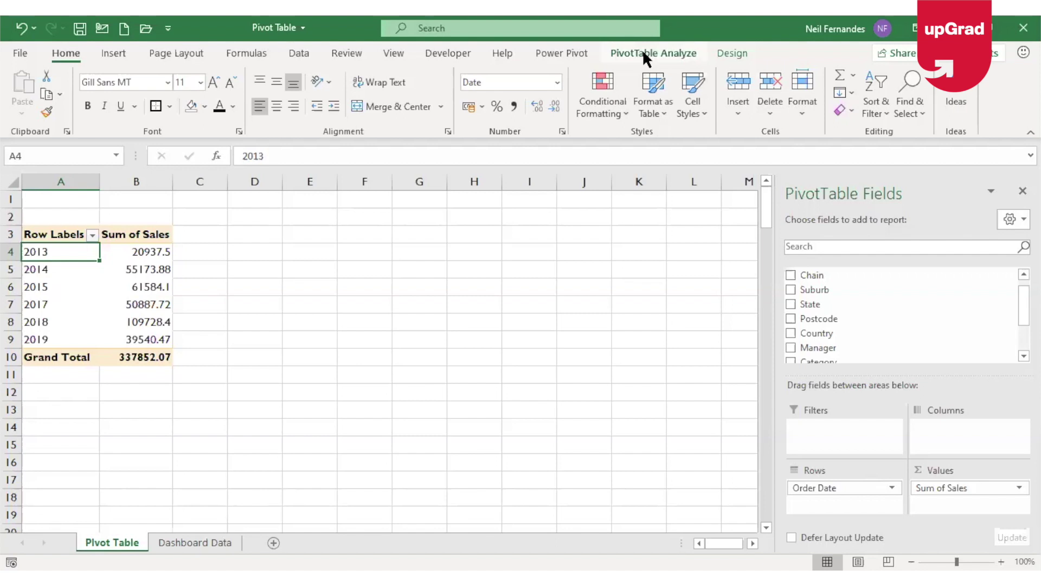
Dismiss the 2013 context menu and switch to the PivotTable Analyze ribbon.
right_click(75, 251)
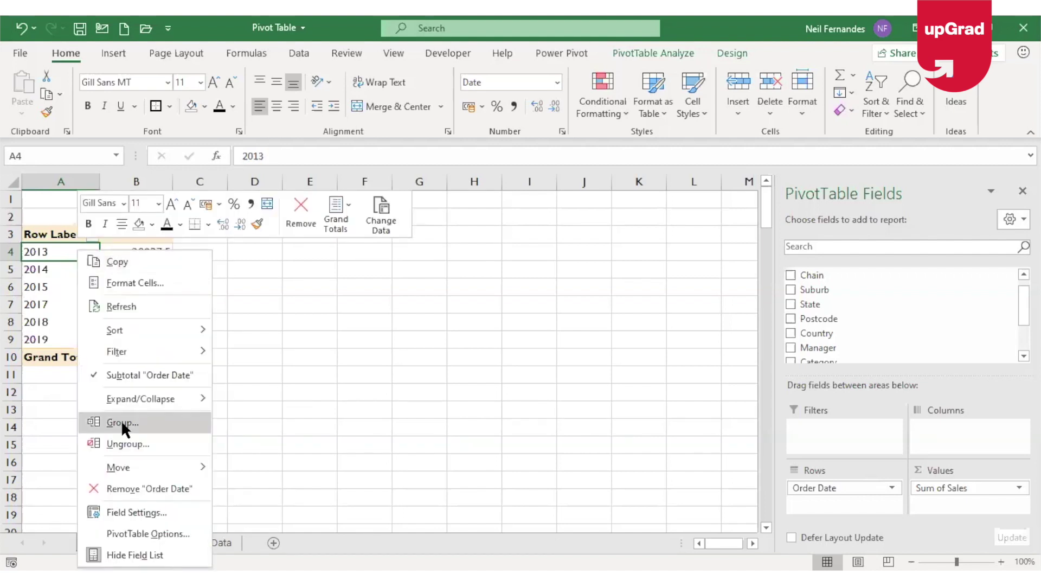
key("Escape")
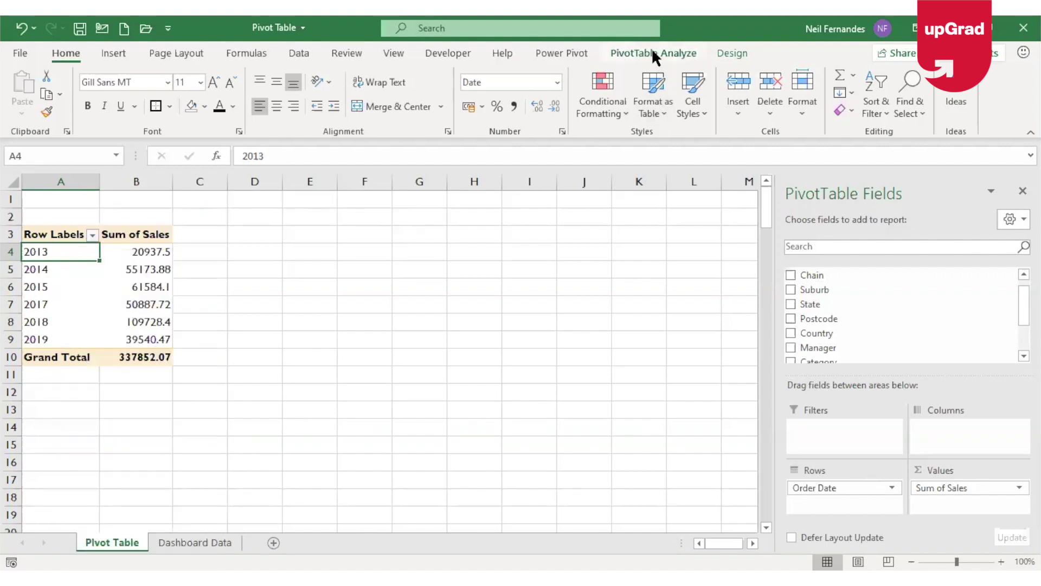
left_click(652, 53)
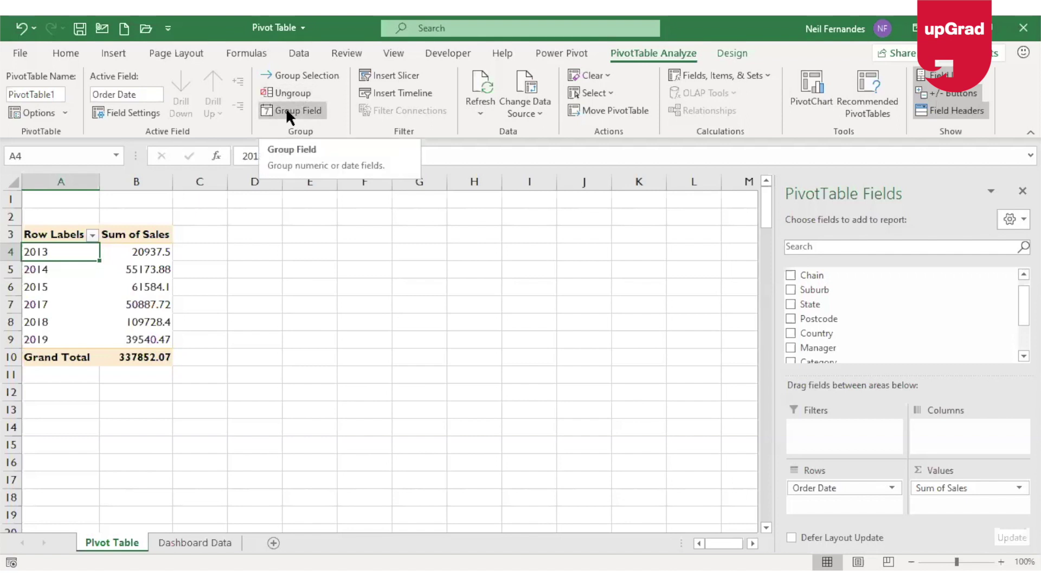
Regroup Order Date by Years and Months, then collapse and re-expand 2013 to check its months.
left_click(285, 107)
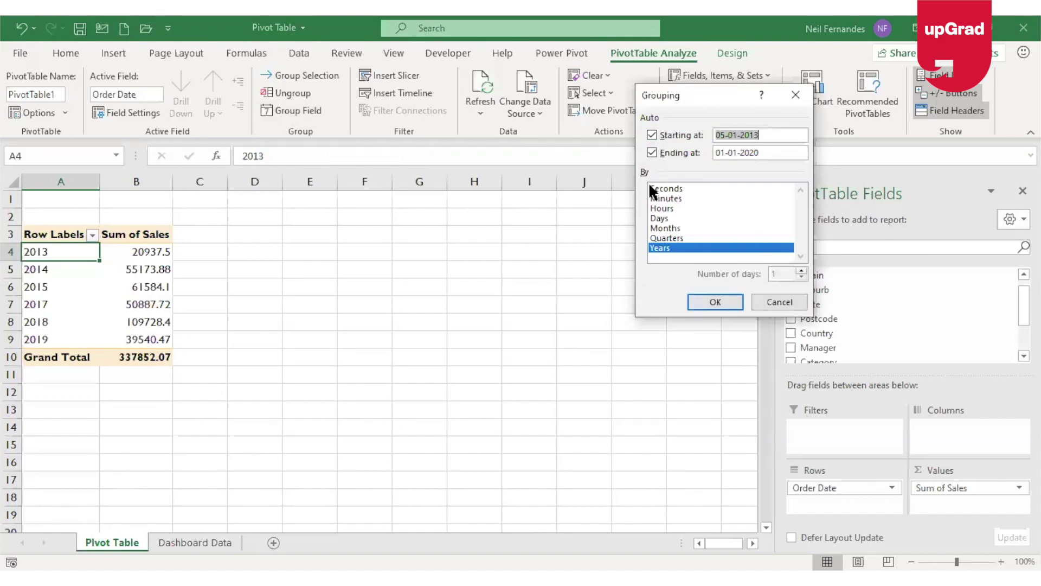
left_click(660, 229)
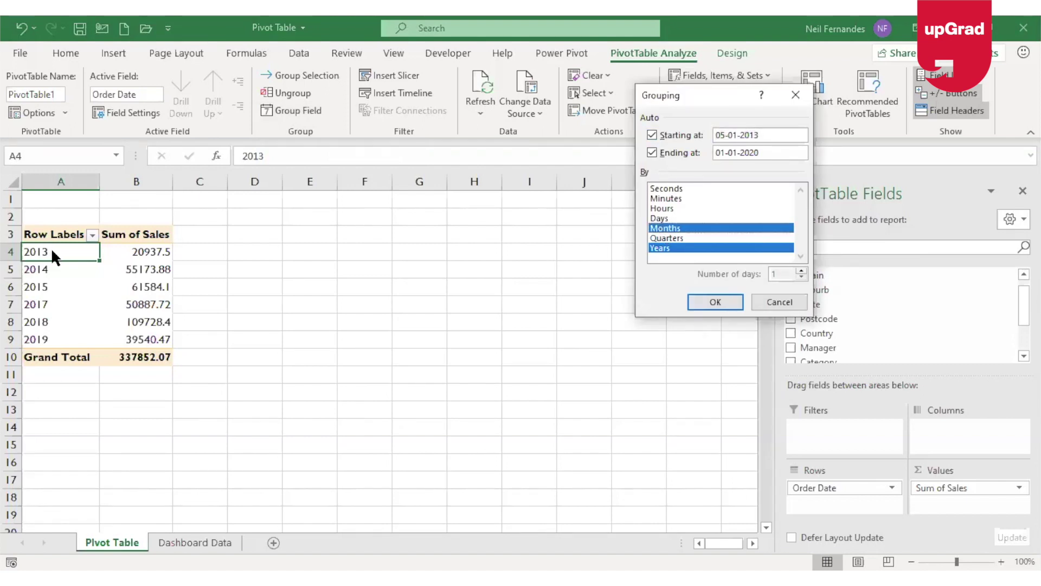
left_click(715, 302)
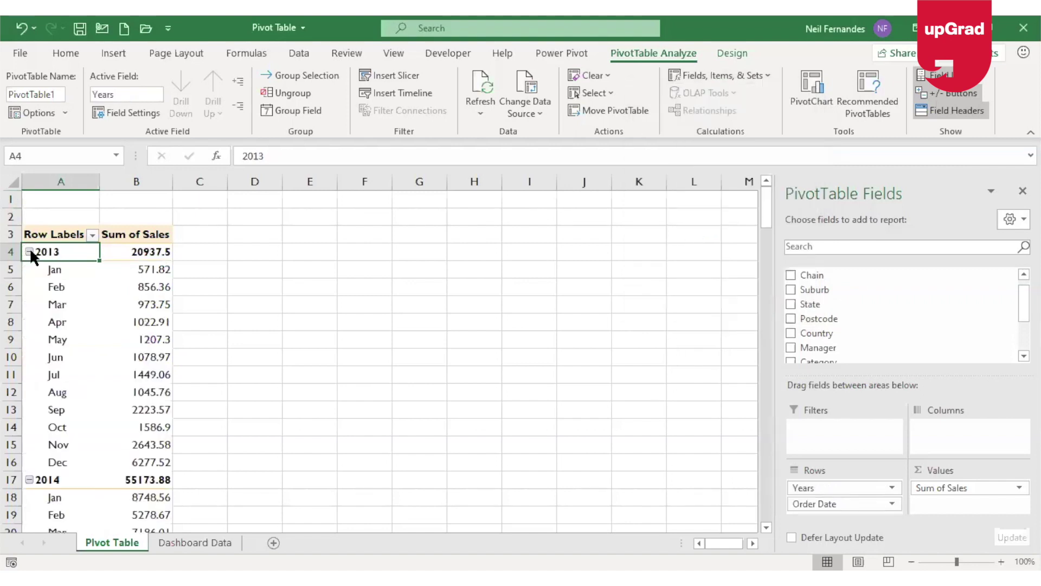
left_click(30, 251)
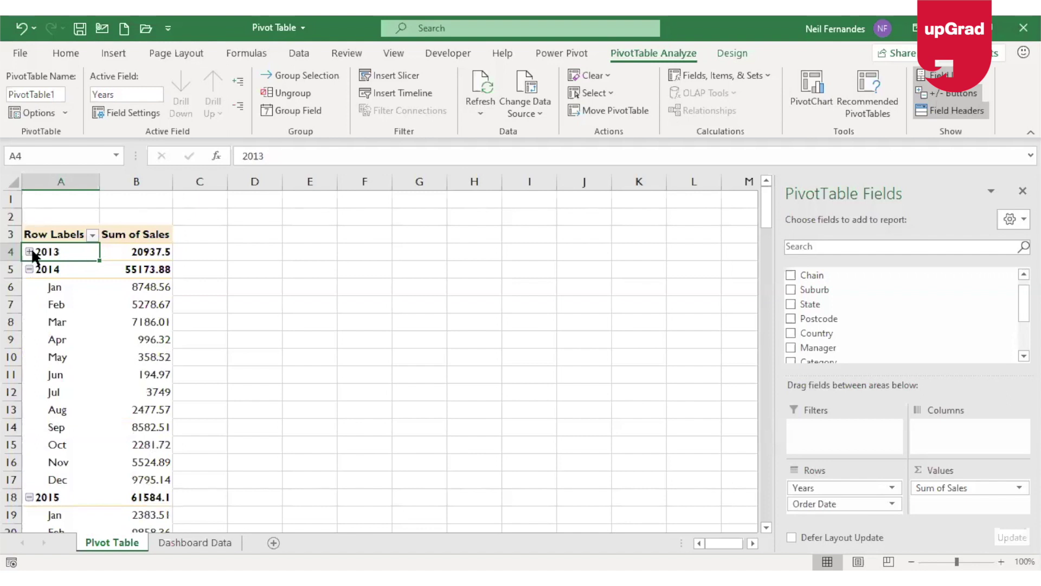
left_click(29, 252)
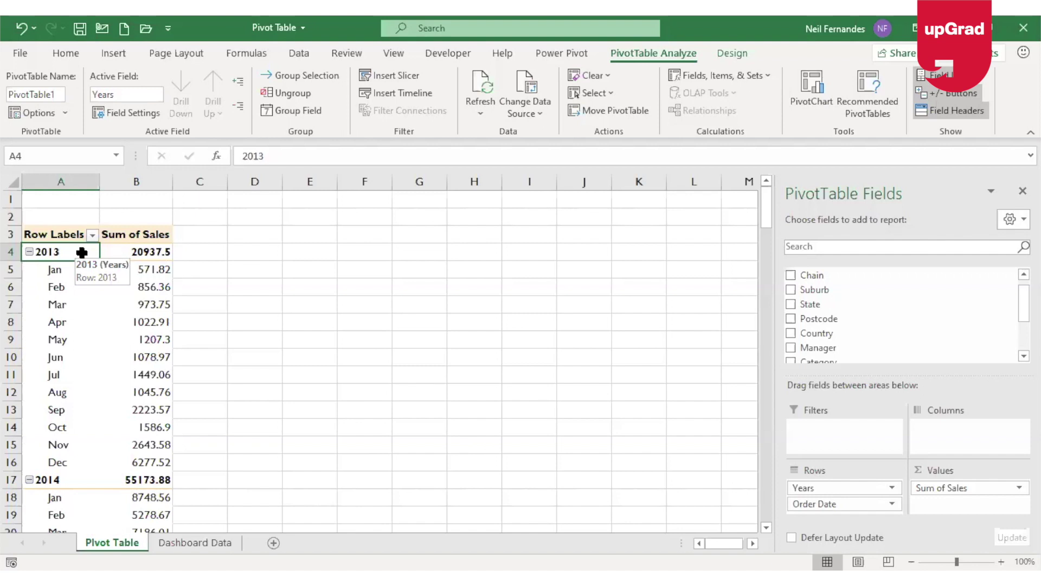
Collapse the entire year field to totals, 2013 at 20937.5 through 2019 at 39540.47.
right_click(82, 252)
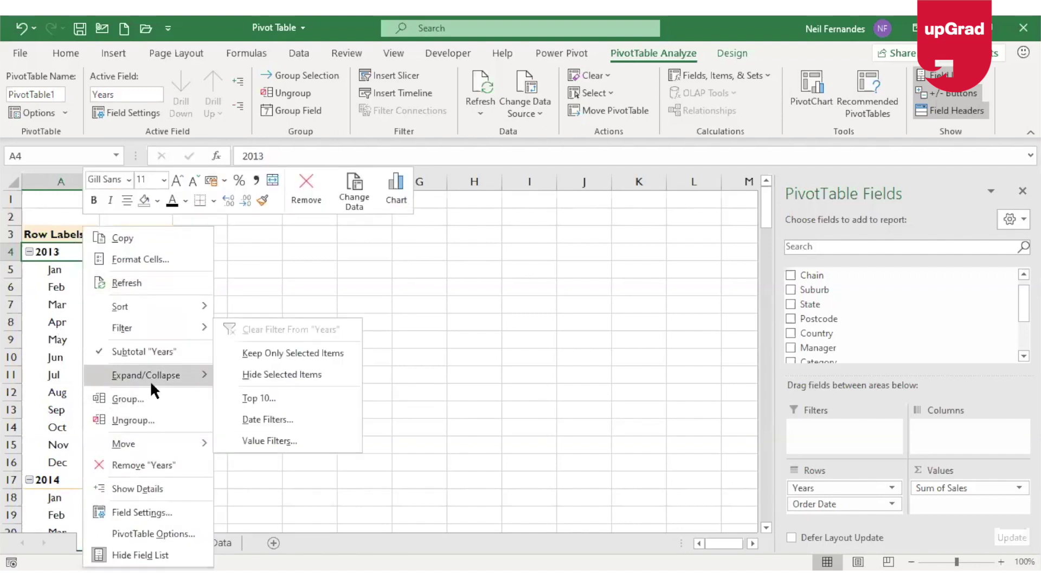
mouse_move(149, 379)
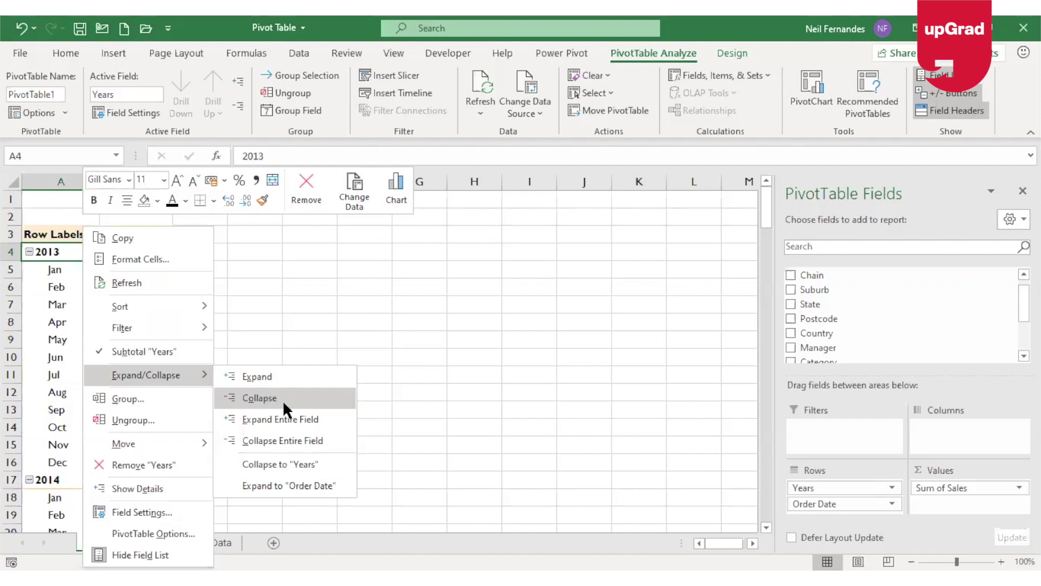
left_click(285, 434)
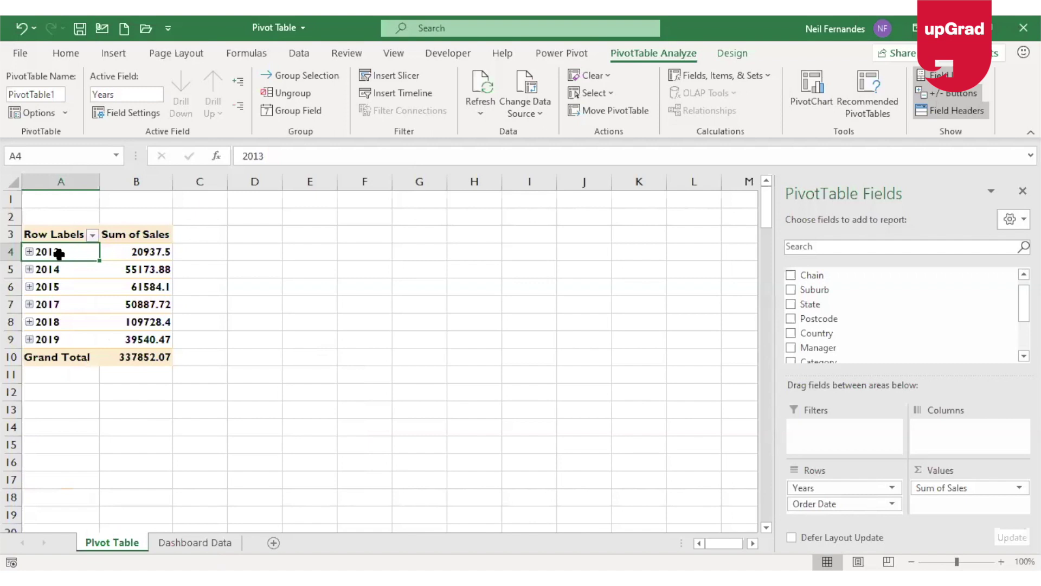
key("Down")
key("Down")
key("Down")
key("Down")
key("Down")
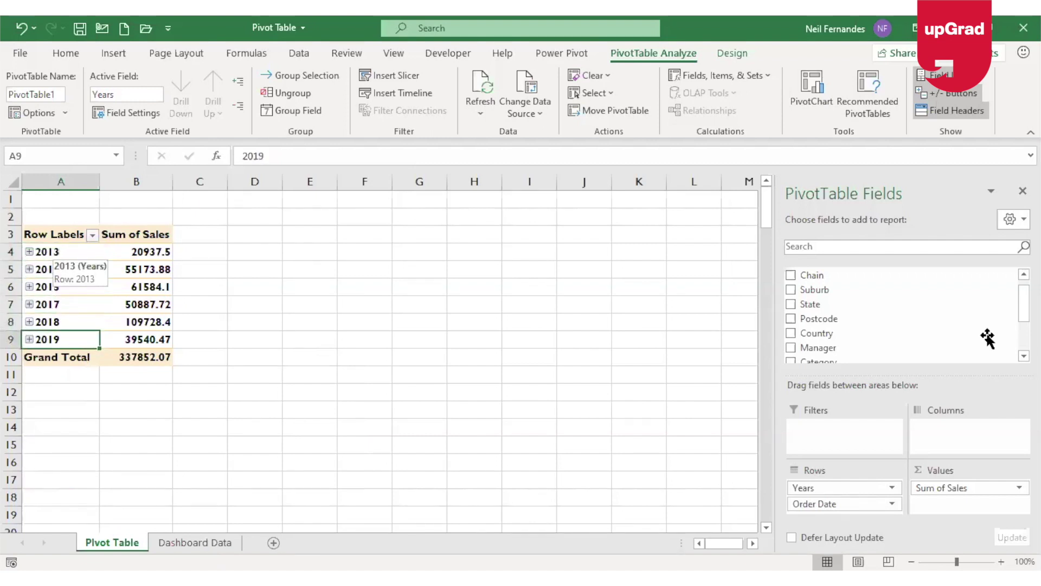
key("Up")
key("Up")
key("Up")
key("Up")
key("Up")
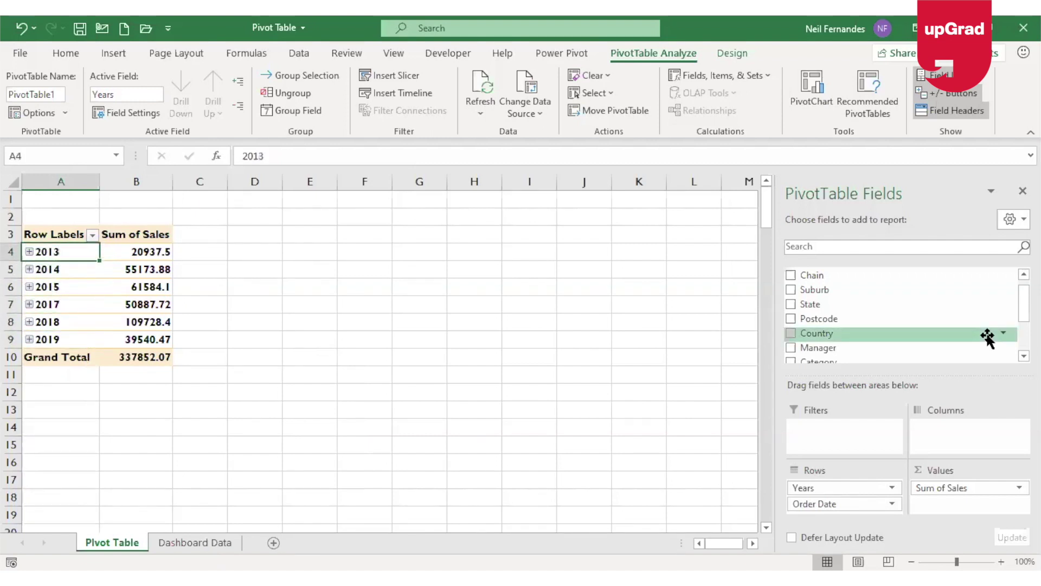
Expand and re-collapse 2014's months, then select cell B14 outside the pivot.
left_click(29, 270)
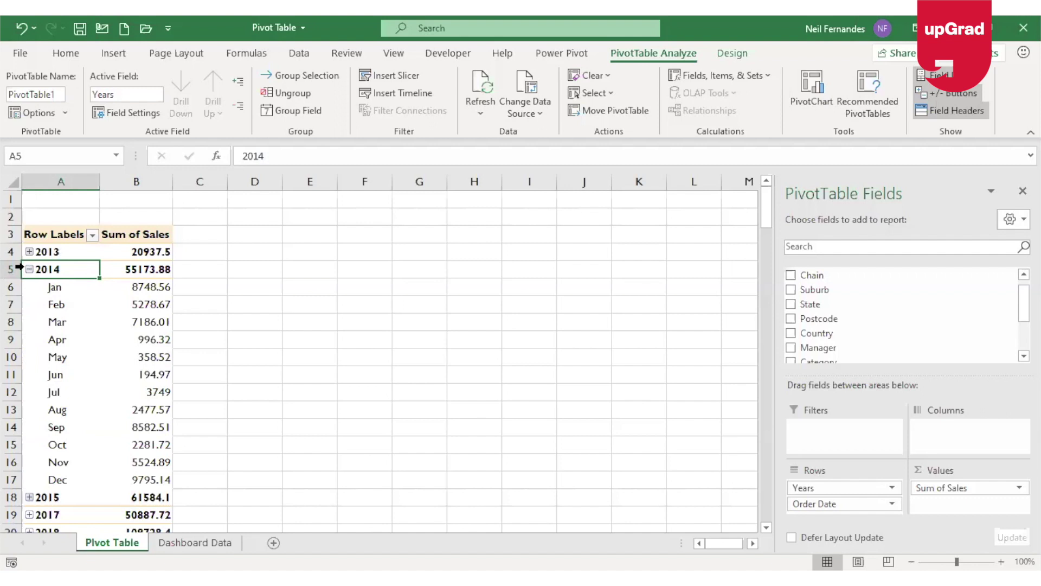
left_click(29, 268)
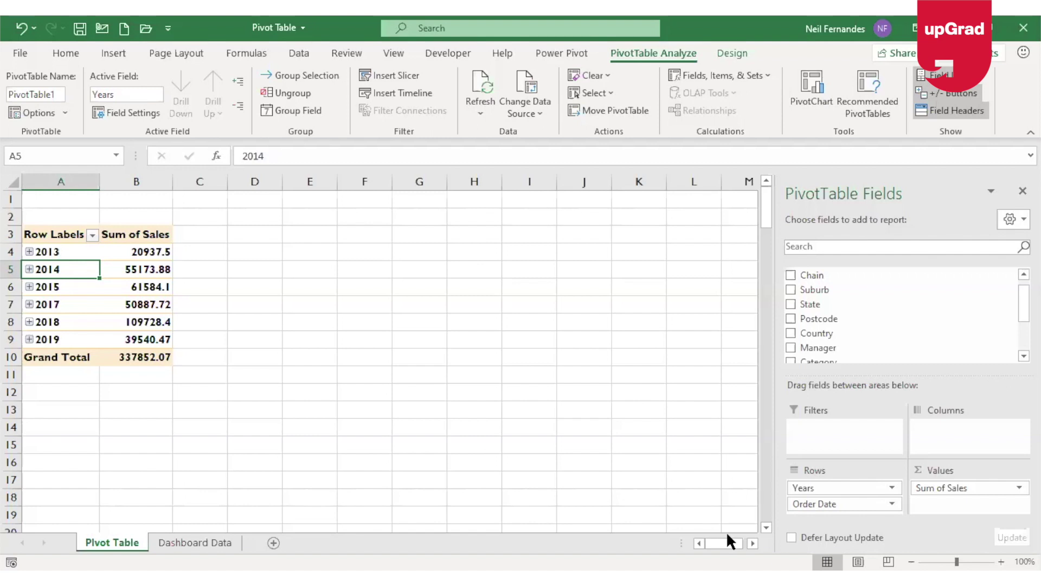
left_click(155, 431)
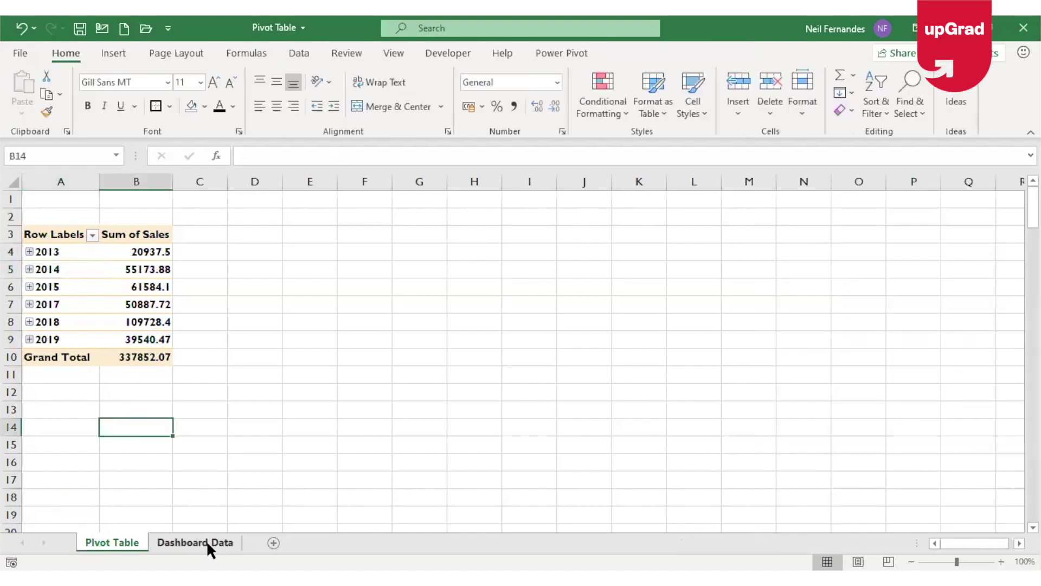
left_click(207, 540)
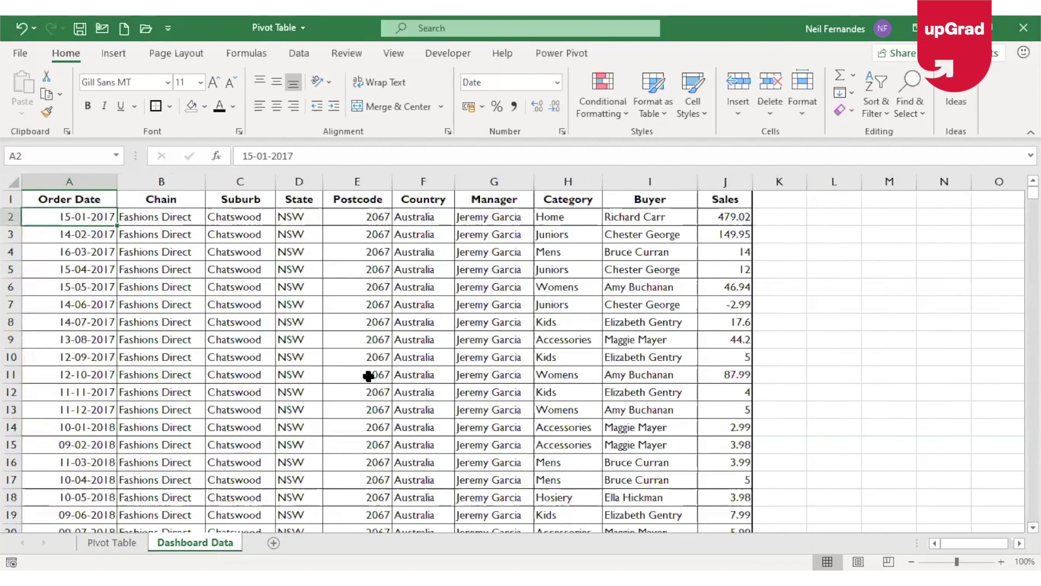
left_click(243, 318)
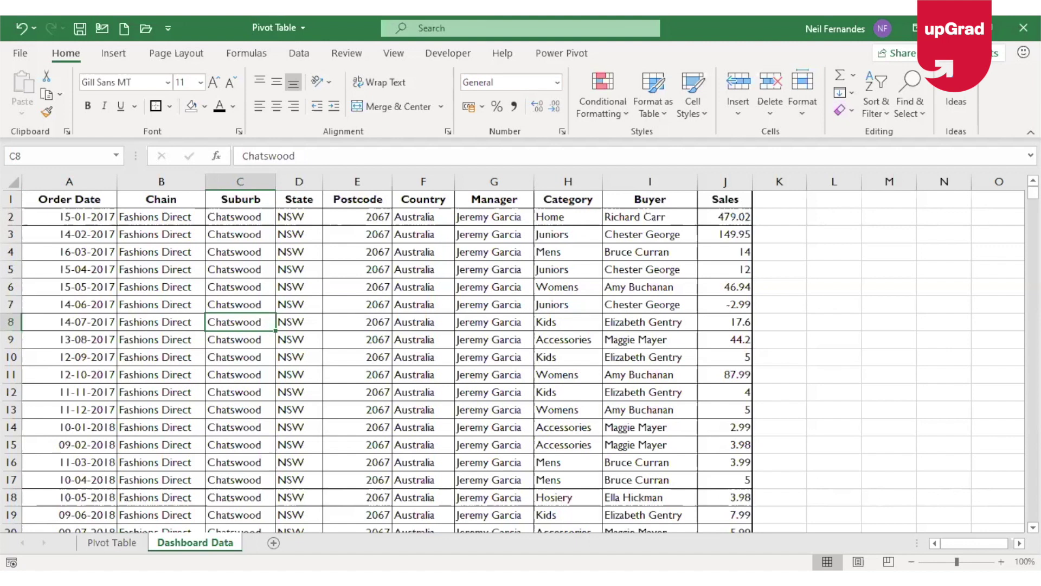
left_click(105, 538)
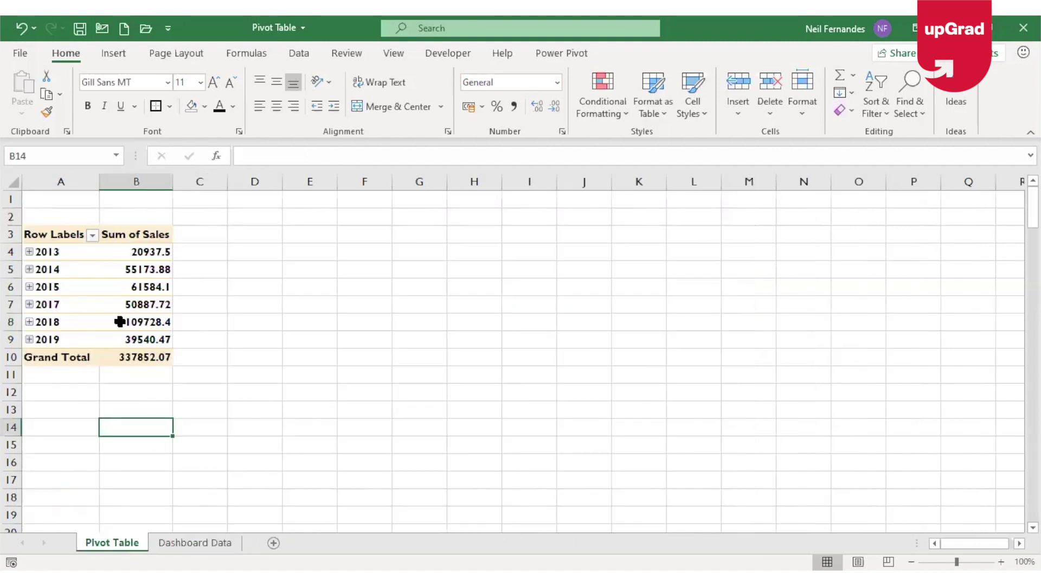
left_click(147, 301)
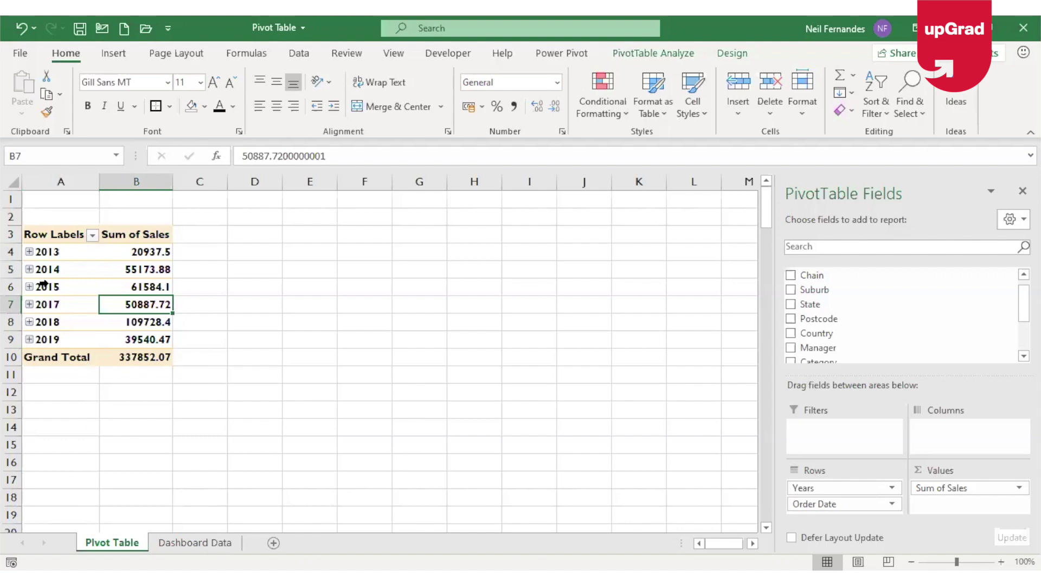
left_click(145, 286)
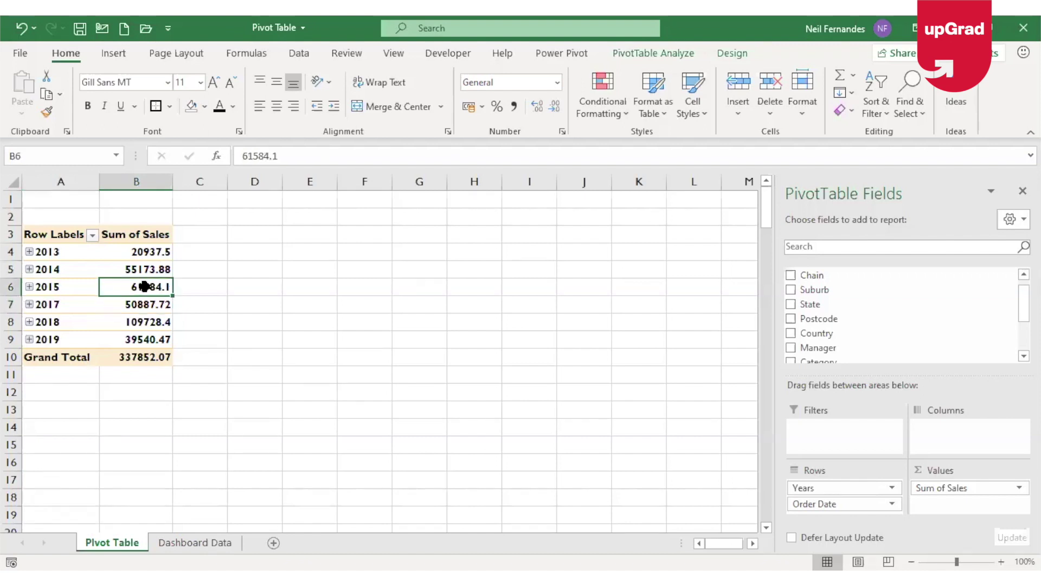
left_click(203, 543)
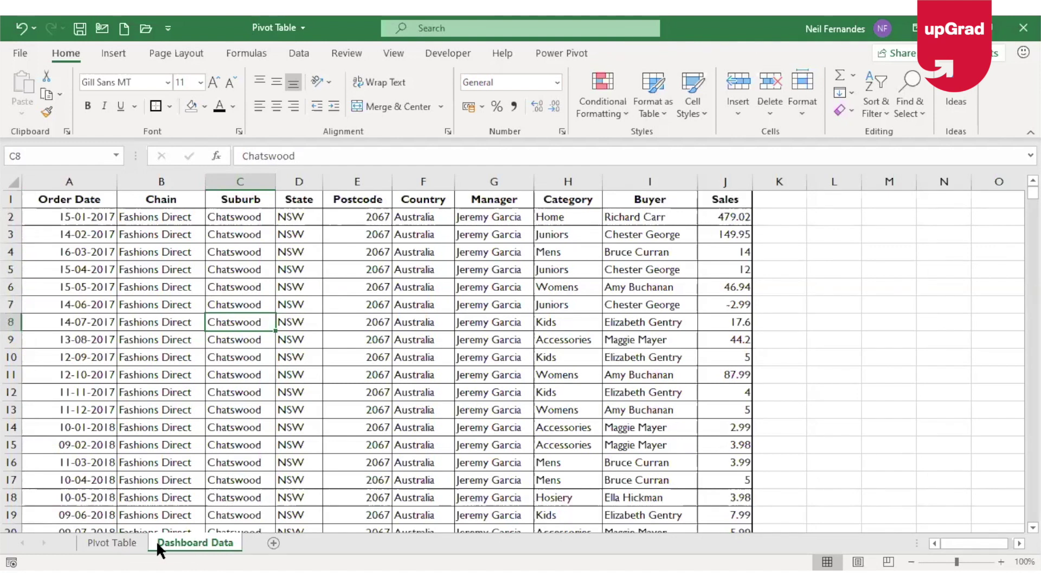
left_click(99, 538)
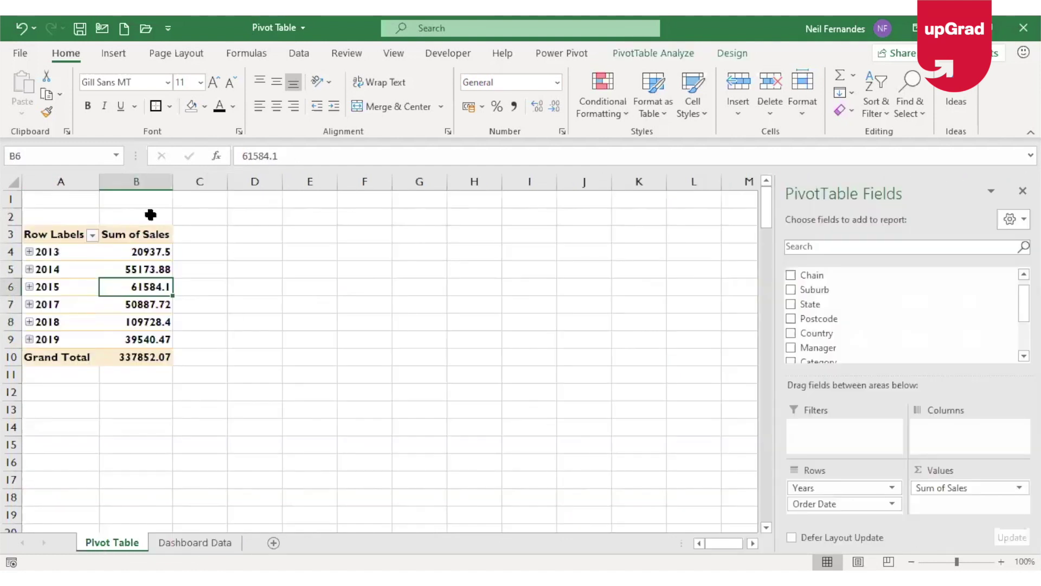
Refresh PivotTable1 from its source data; the yearly Sum of Sales still totals 337852.07.
right_click(131, 282)
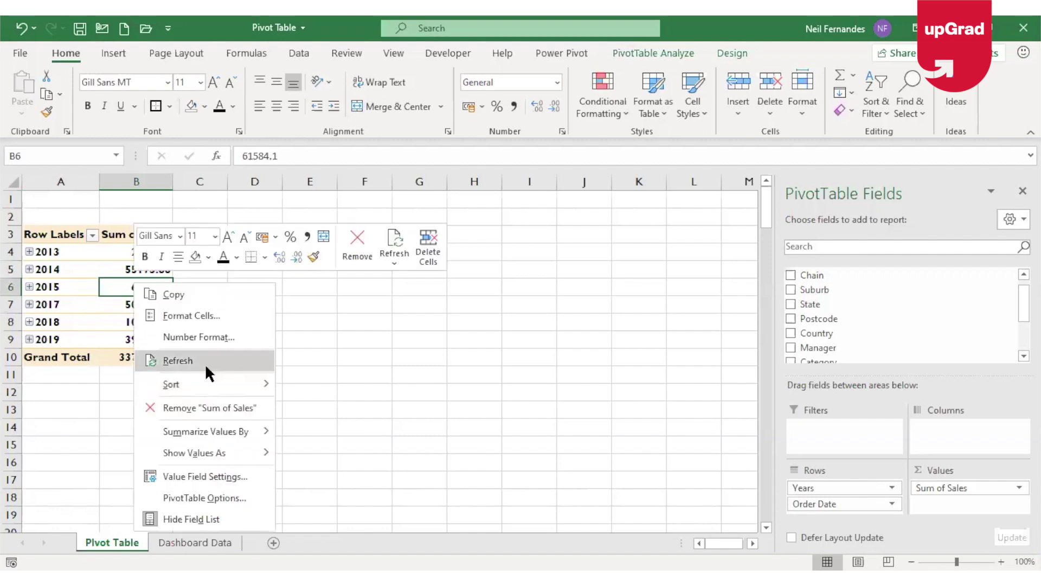
left_click(205, 361)
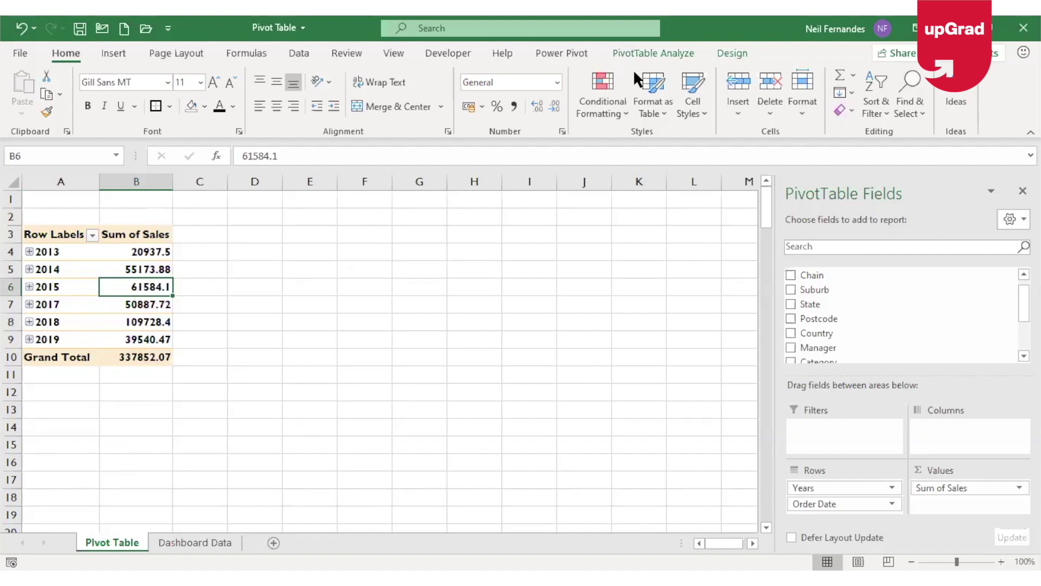
left_click(659, 56)
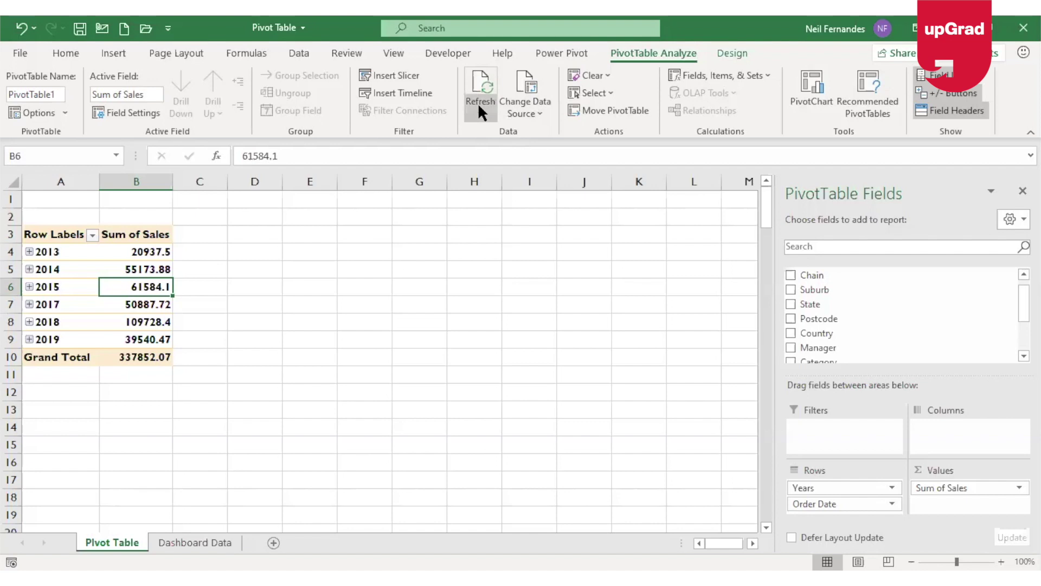
With the 2015 row label selected, display the Refresh and Refresh All options.
left_click(478, 107)
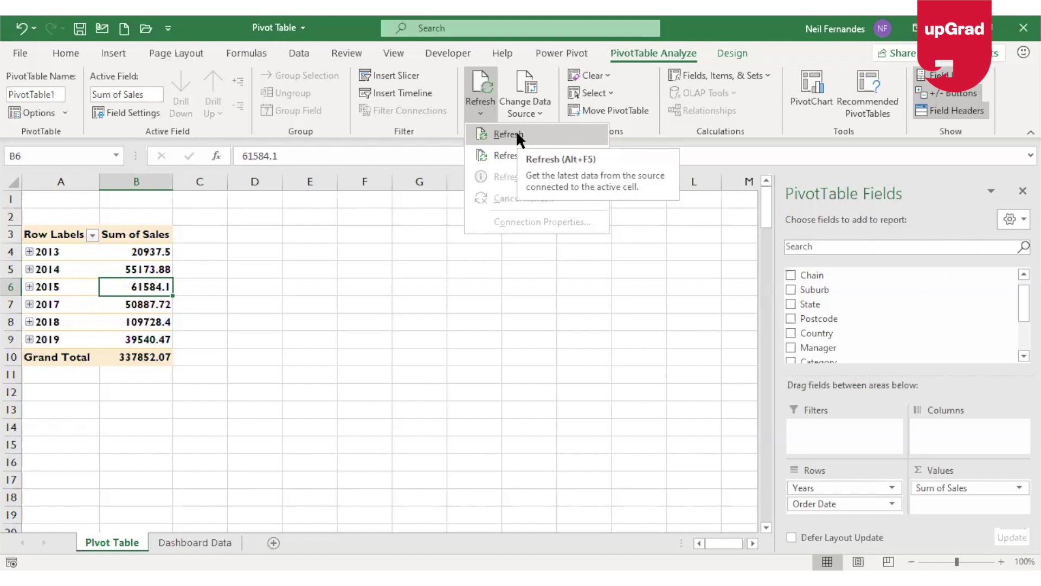
left_click(67, 281)
left_click(79, 289)
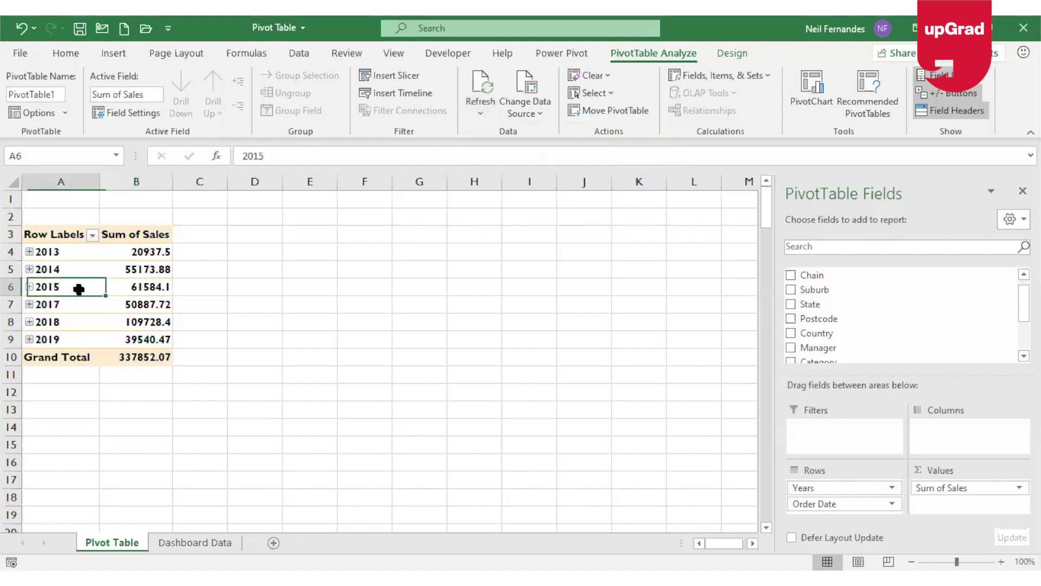
left_click(483, 109)
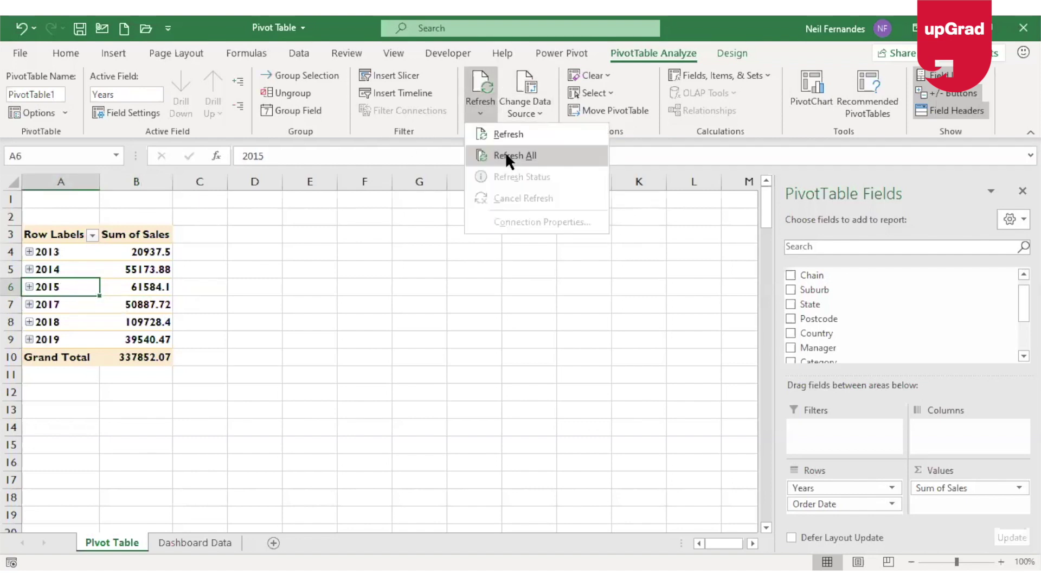
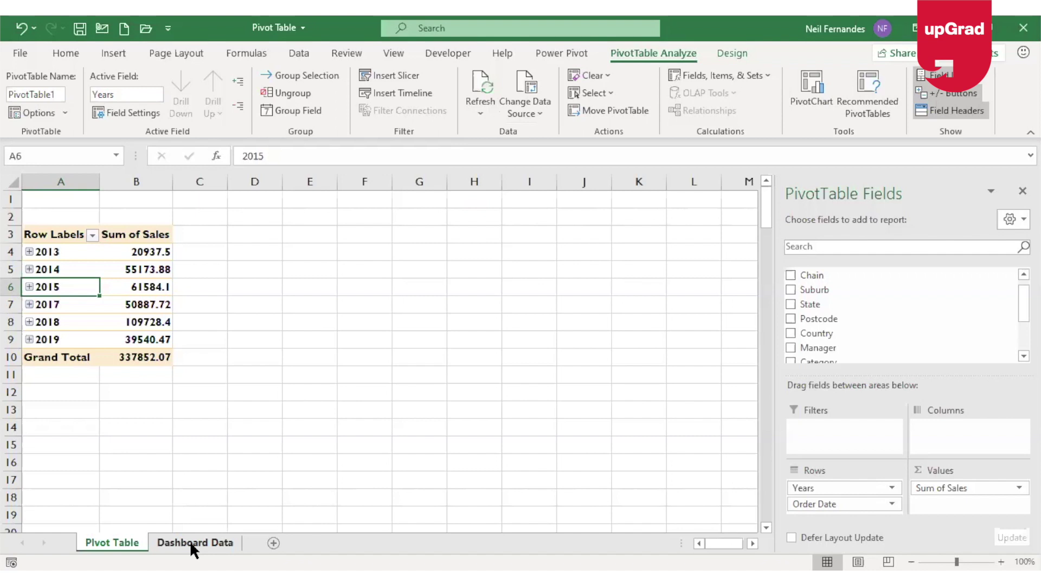
Switch from the sales-by-year pivot to the Dashboard Data sheet of sales records.
left_click(190, 540)
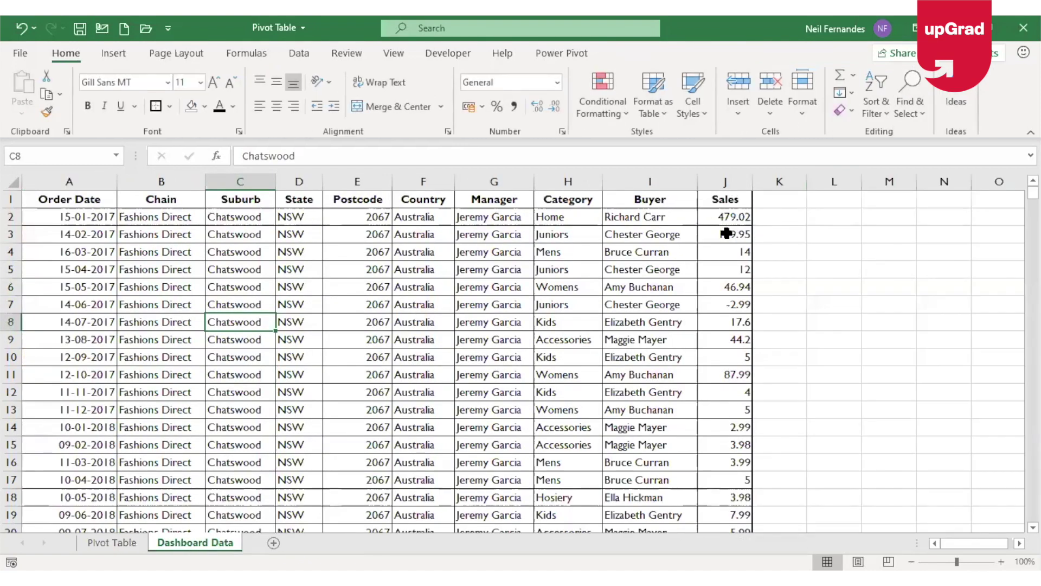
Select row 3 of Dashboard Data and insert a blank row there.
left_click(67, 234)
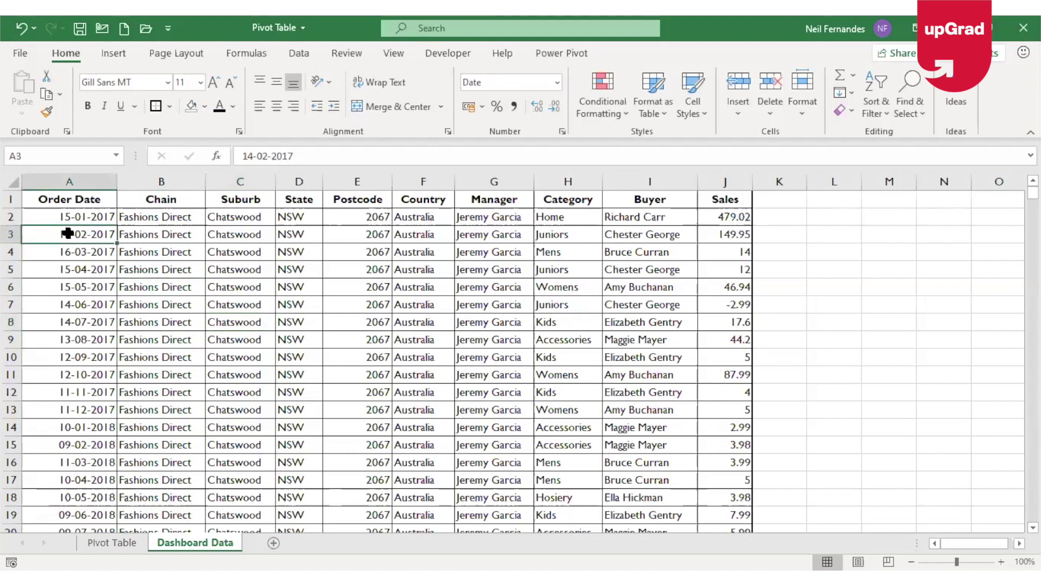
left_click(12, 235)
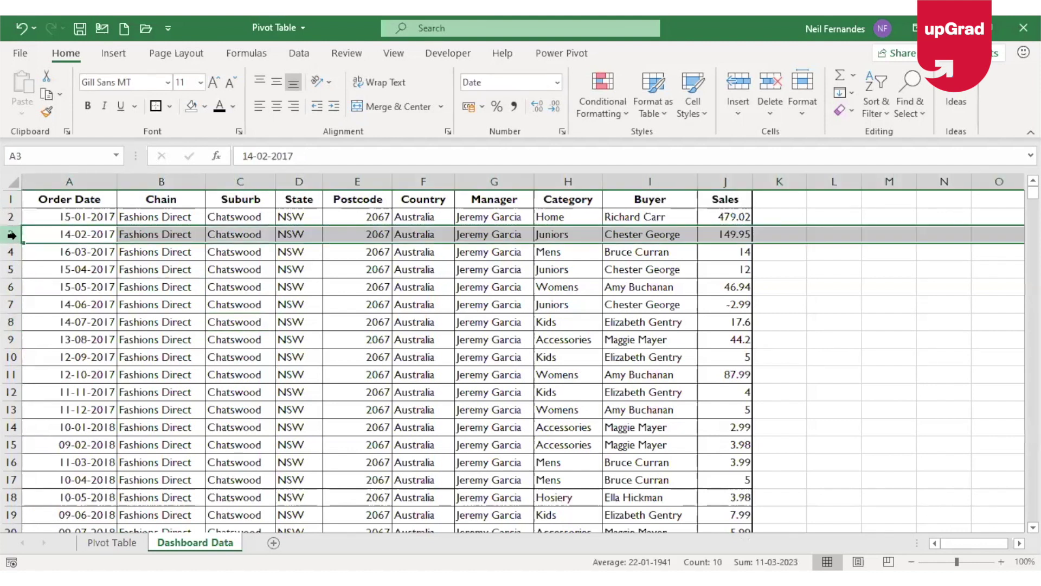
key("ctrl+shift+plus")
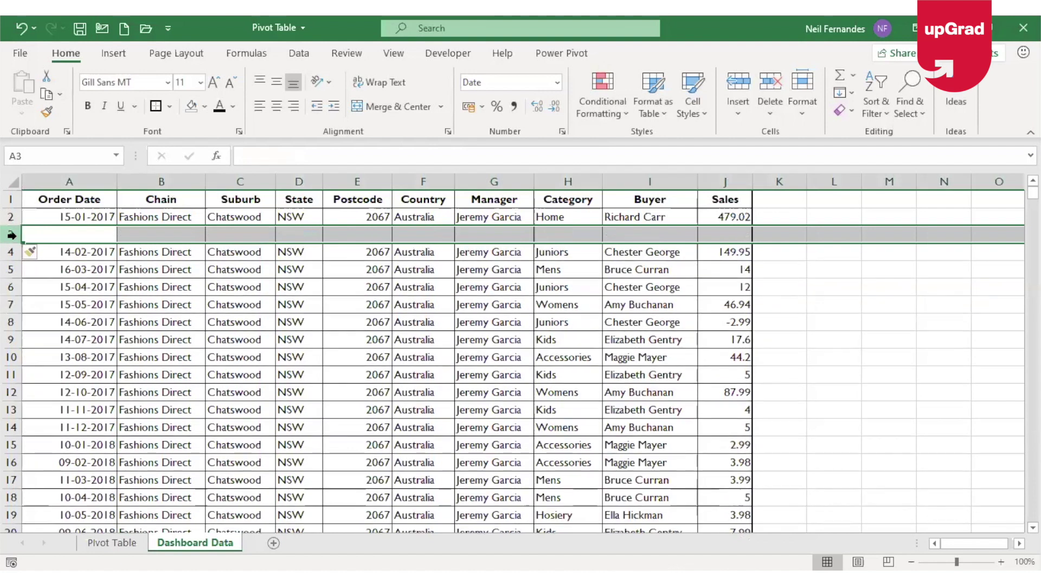
left_click(73, 234)
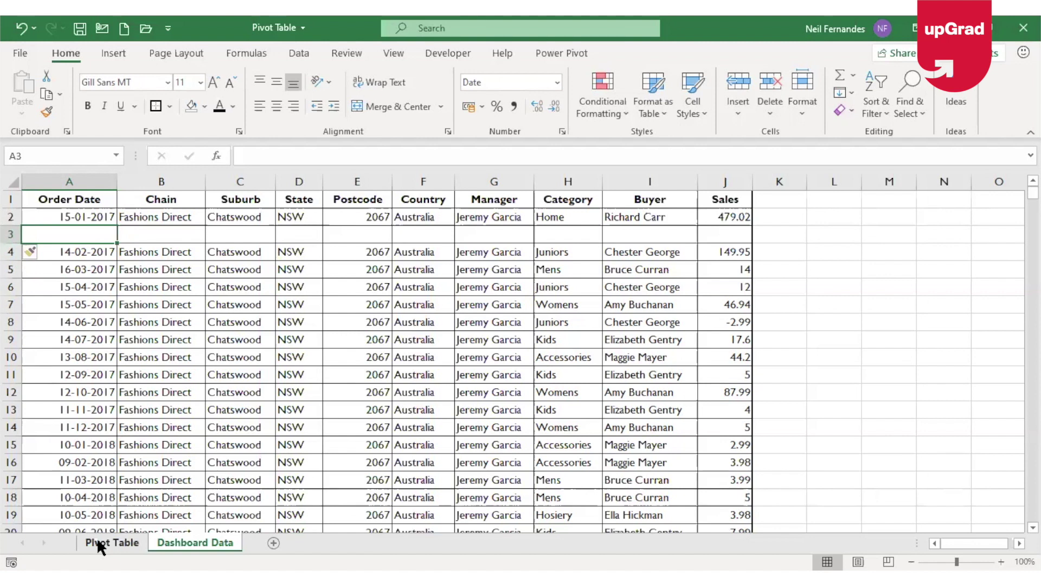
left_click(80, 216)
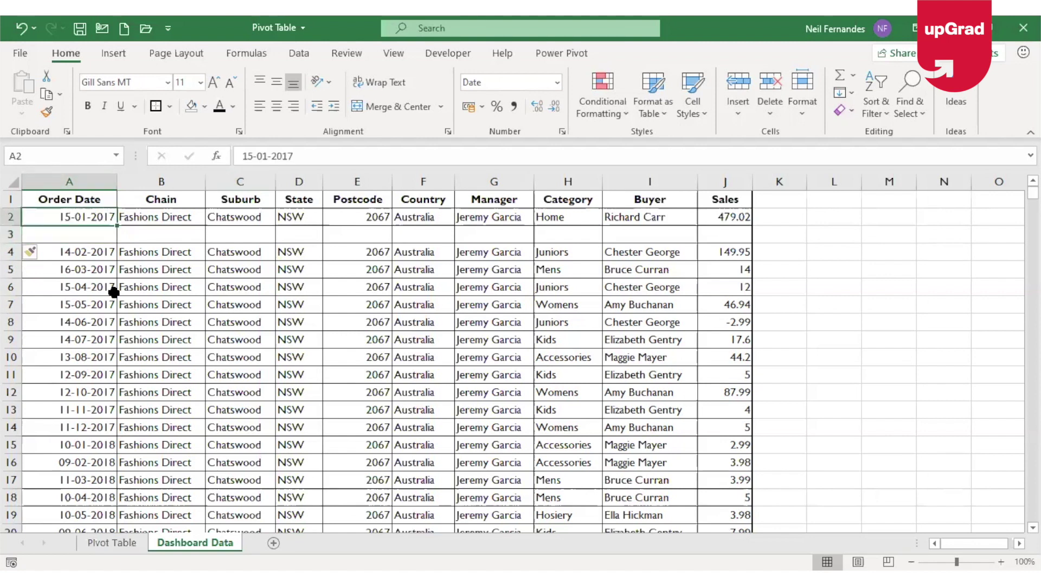
Glance at the Pivot Table sheet, flip back to Dashboard Data, then return to the pivot.
left_click(106, 540)
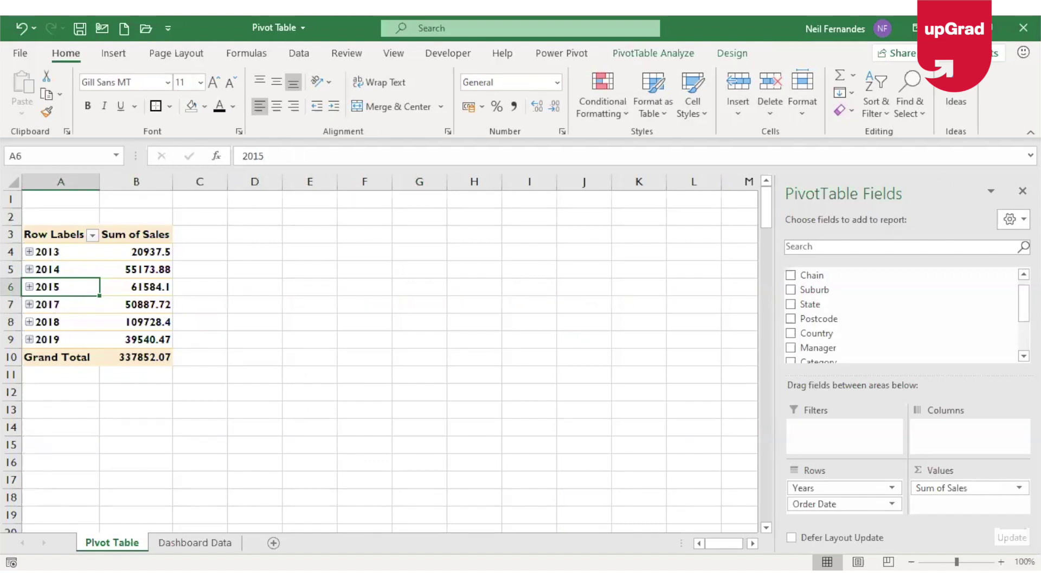
key("ctrl+Page_Down")
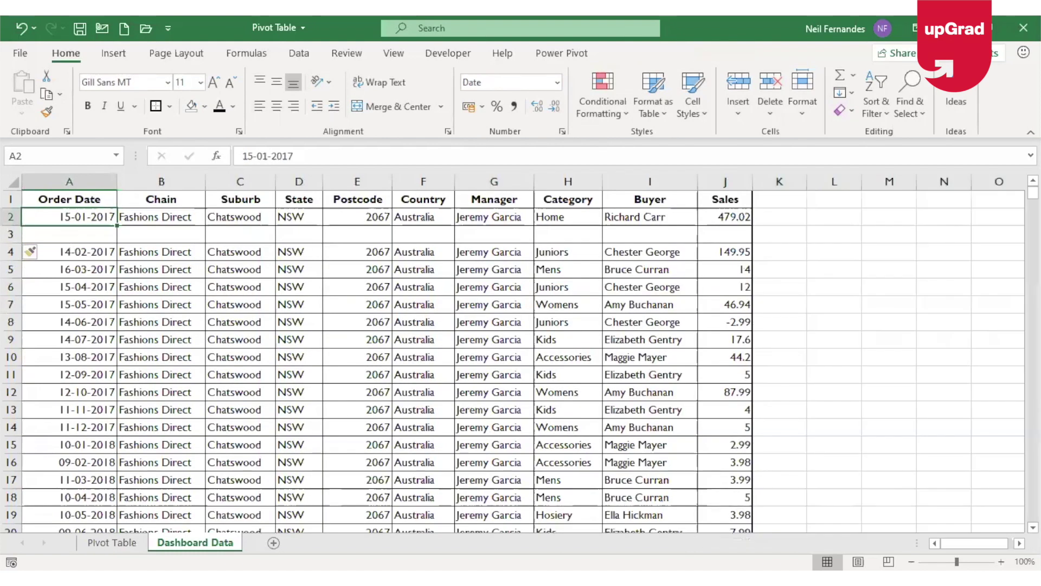
left_click(130, 543)
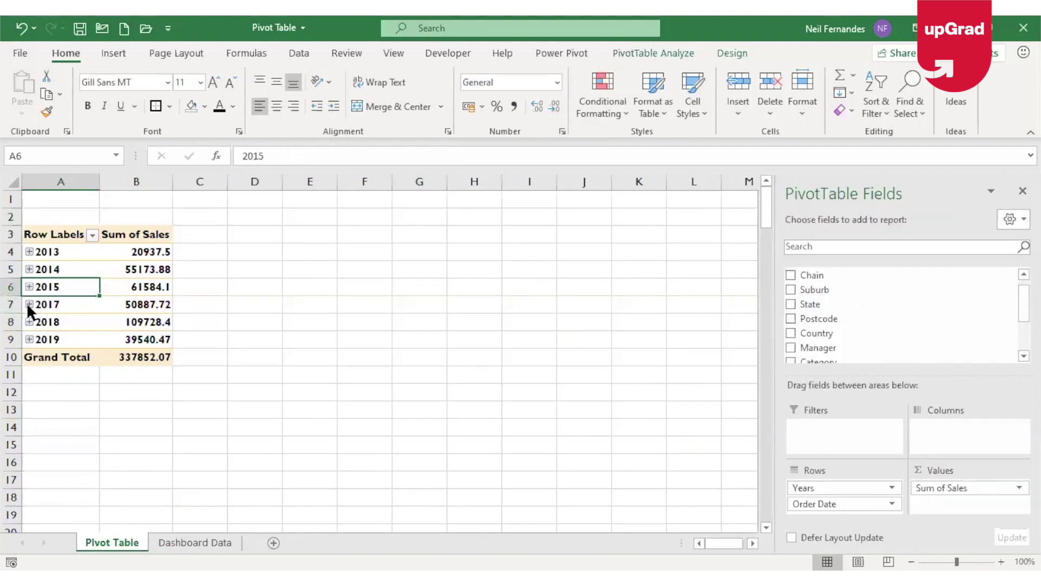
Expand 2017 into Jan–Dec rows, check Jan's sales, then select empty A3 on Dashboard Data.
left_click(28, 303)
left_click(57, 324)
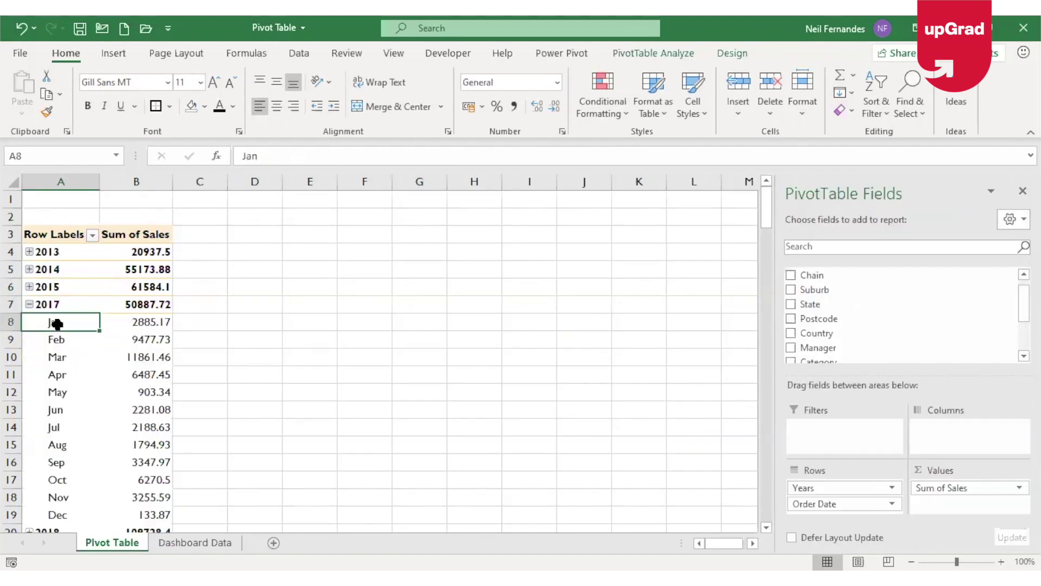
key("Right")
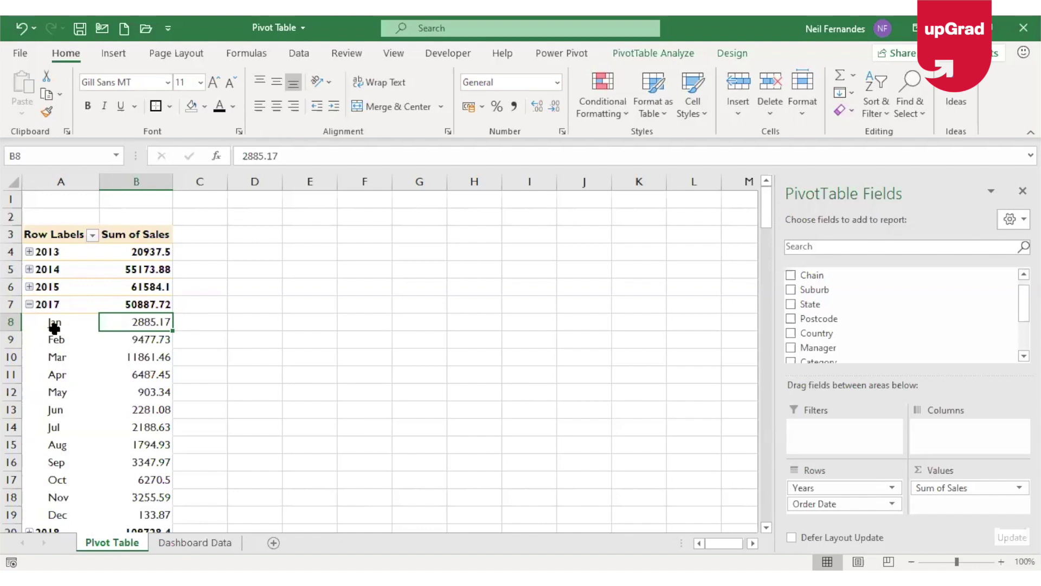
key("Left")
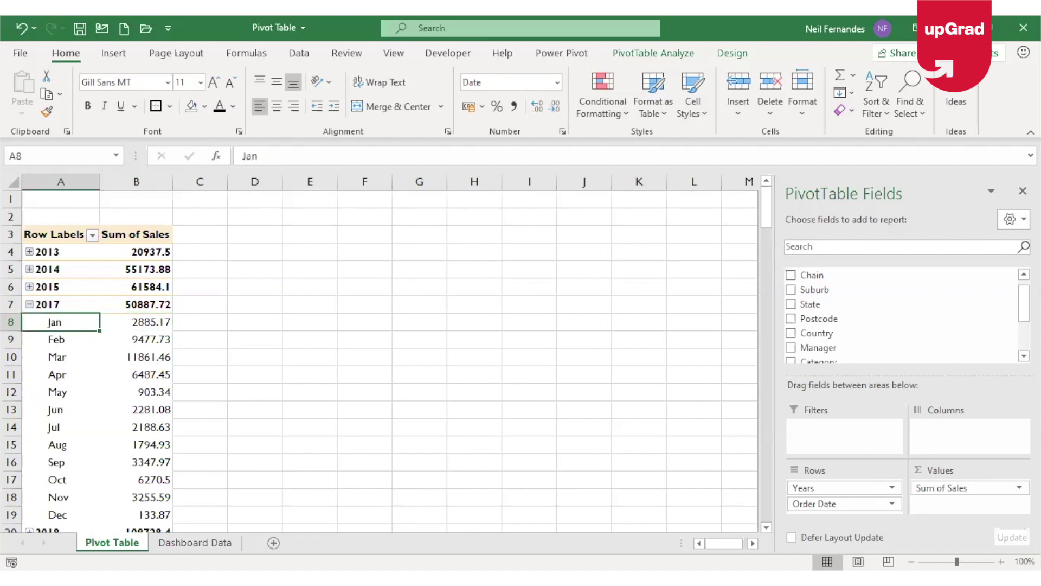
left_click(207, 545)
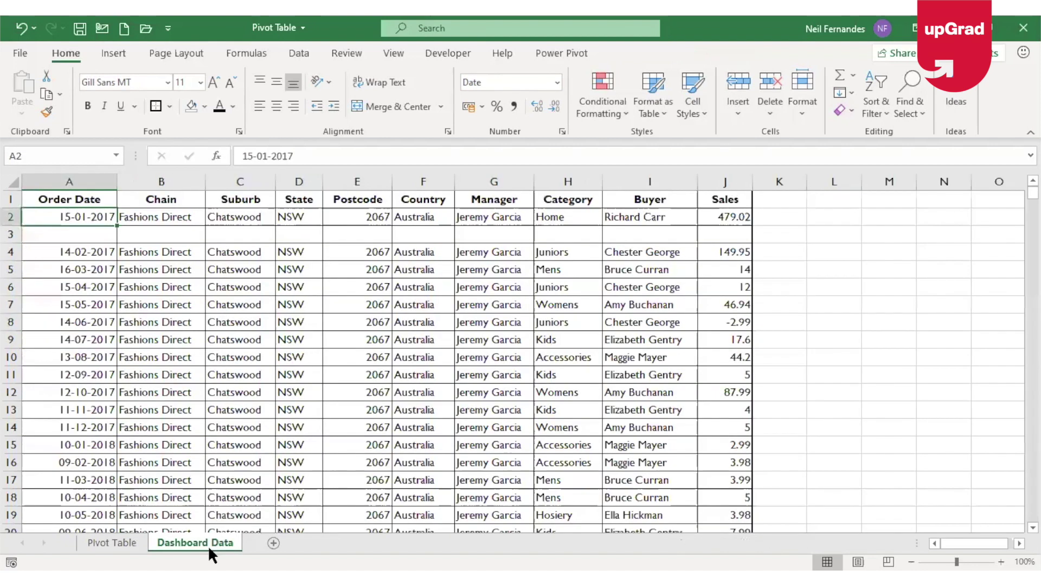
left_click(63, 236)
Enter 22-01-2017 in A3 with Fashions Direct as chain and Chatswood as suburb.
type("22")
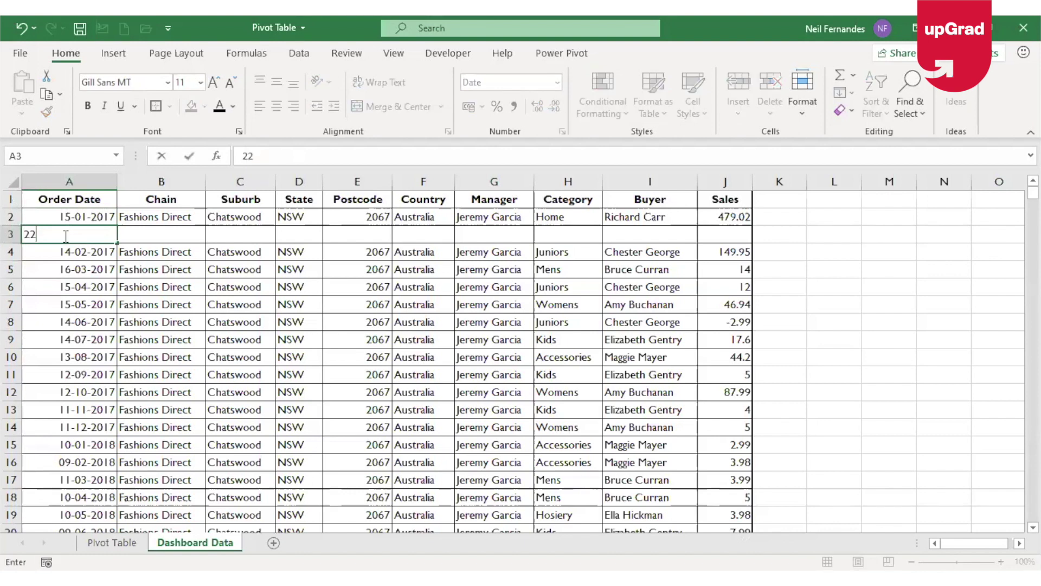
type("-01-2017")
key("Tab")
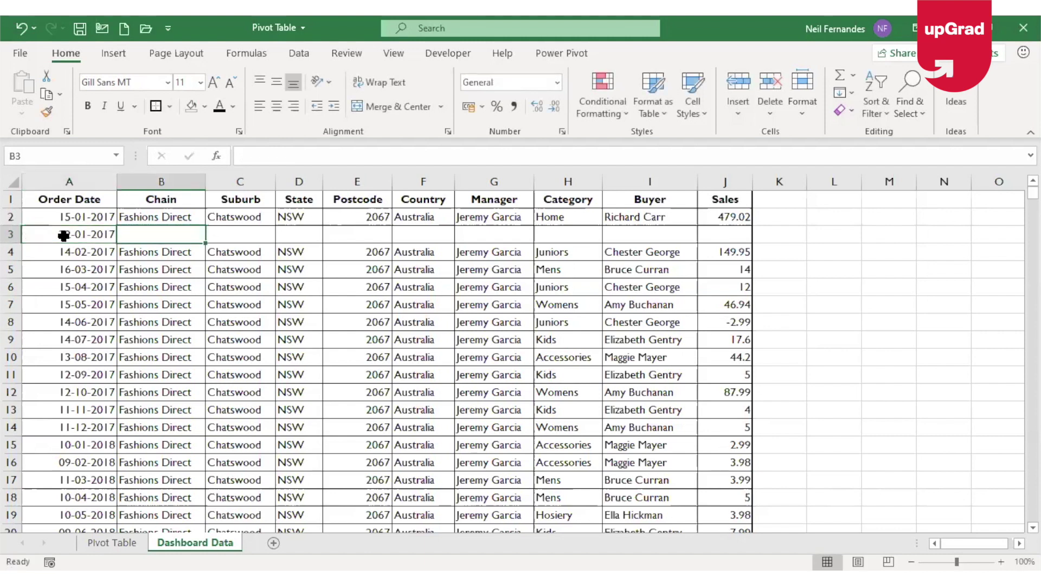
type("F")
key("Tab")
type("C")
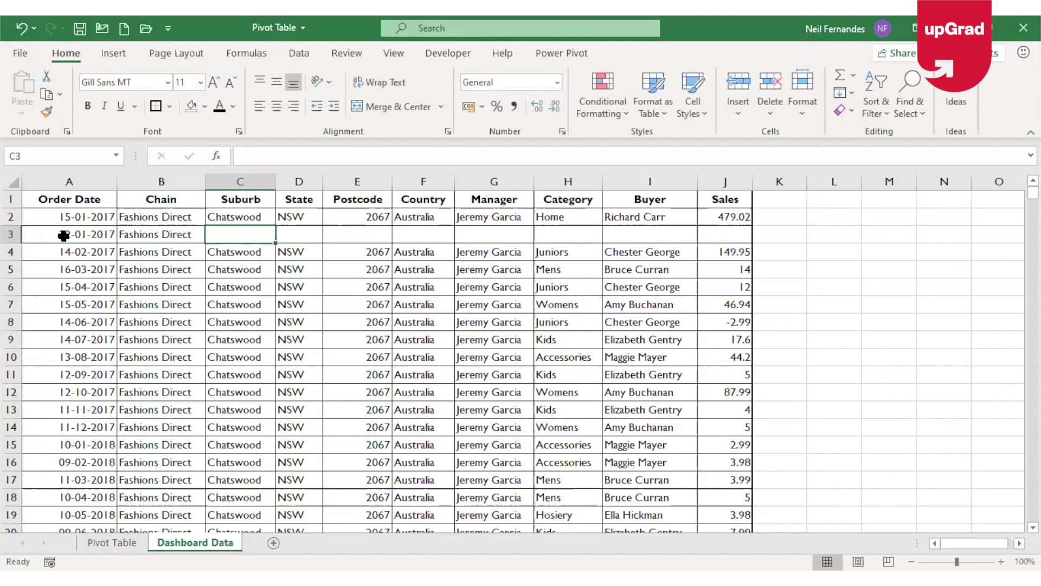
left_click(64, 235)
key("Tab")
key("Right")
key("Right")
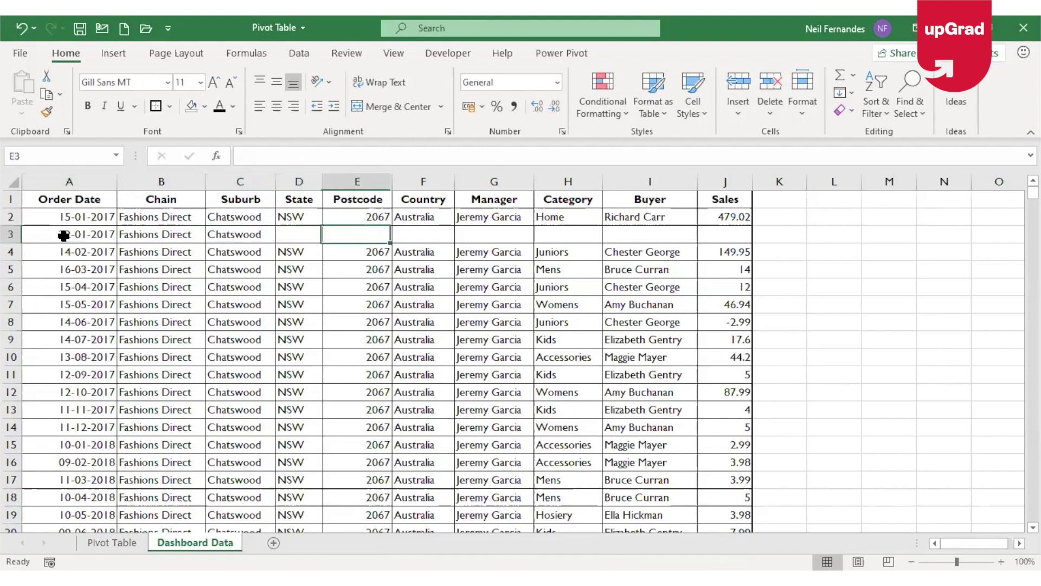
Fill in NSW, postcode 2067, Australia, the manager, Home category and the buyer via AutoComplete.
type("N")
key("Tab")
type("2067")
key("Tab")
type("A")
key("Tab")
type("J")
key("Tab")
type("H")
key("Tab")
type("R")
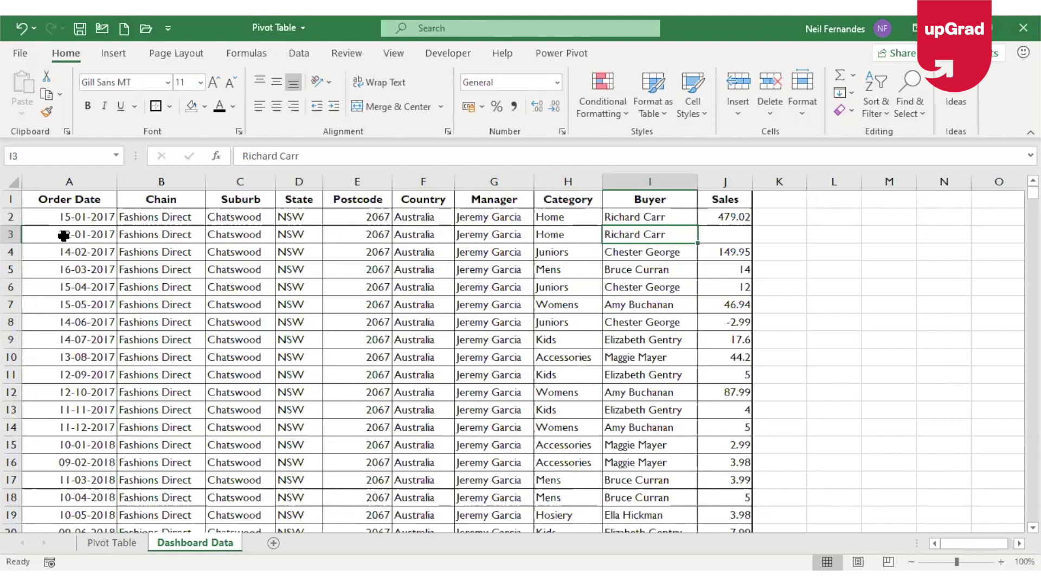
key("Tab")
Enter sales of 1000 in J3 and return to the Pivot Table sheet.
type("1000")
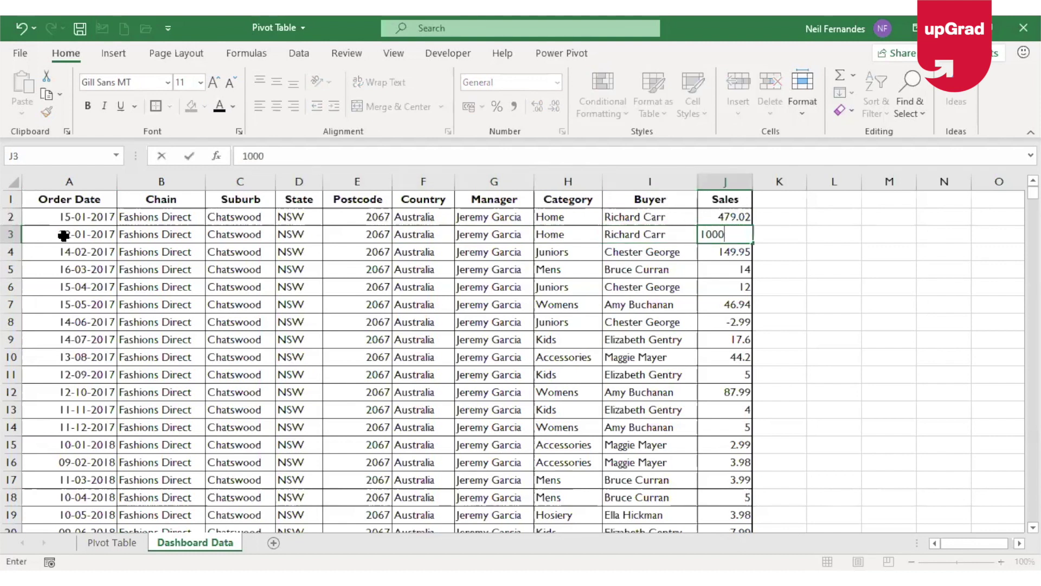
key("Return")
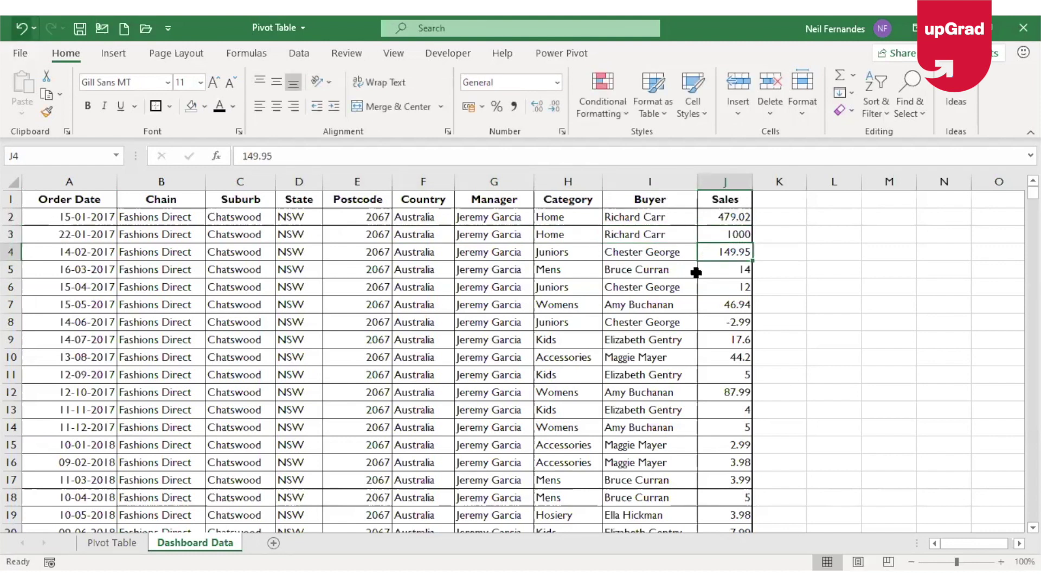
left_click(748, 230)
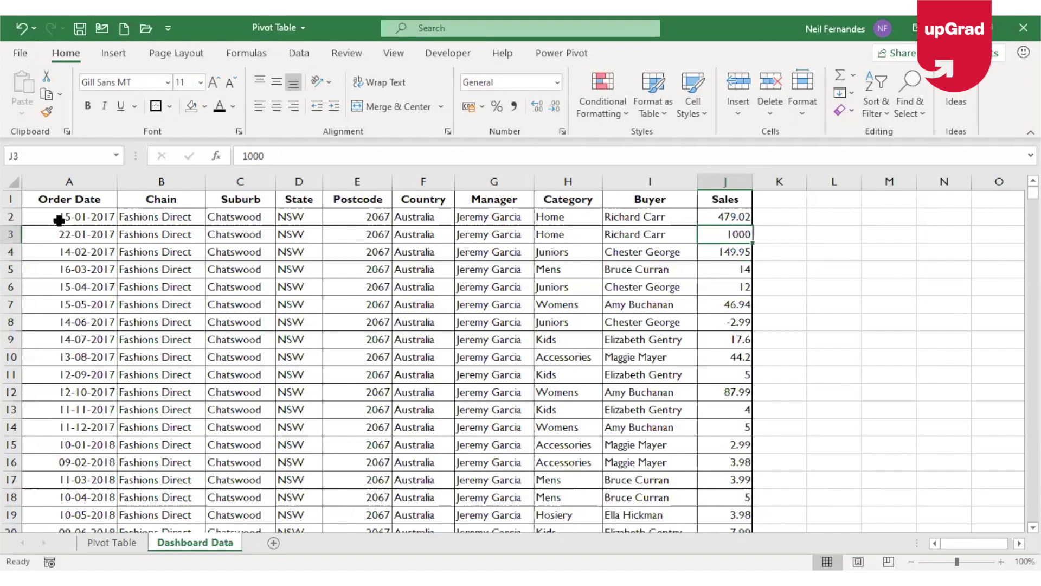
left_click(100, 542)
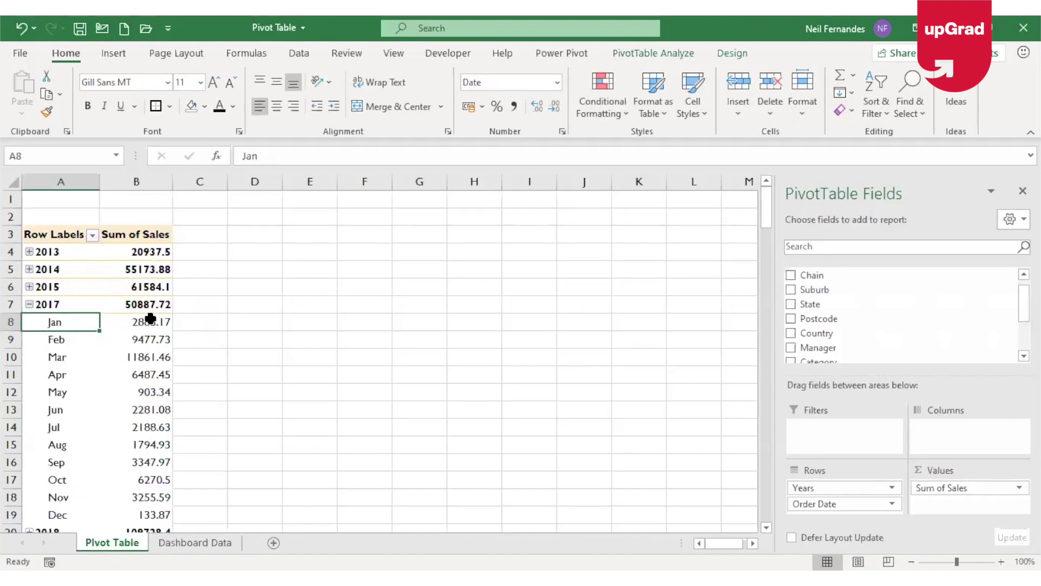
Refresh the pivot so Jan 2017 shows 3885.17, then review the data source range unchanged.
key("Right")
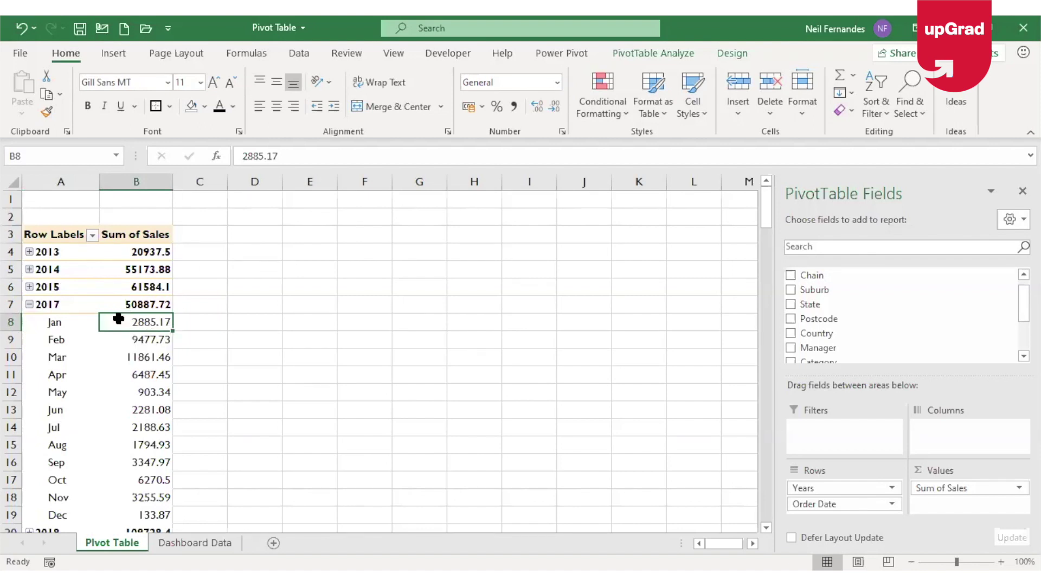
left_click(629, 52)
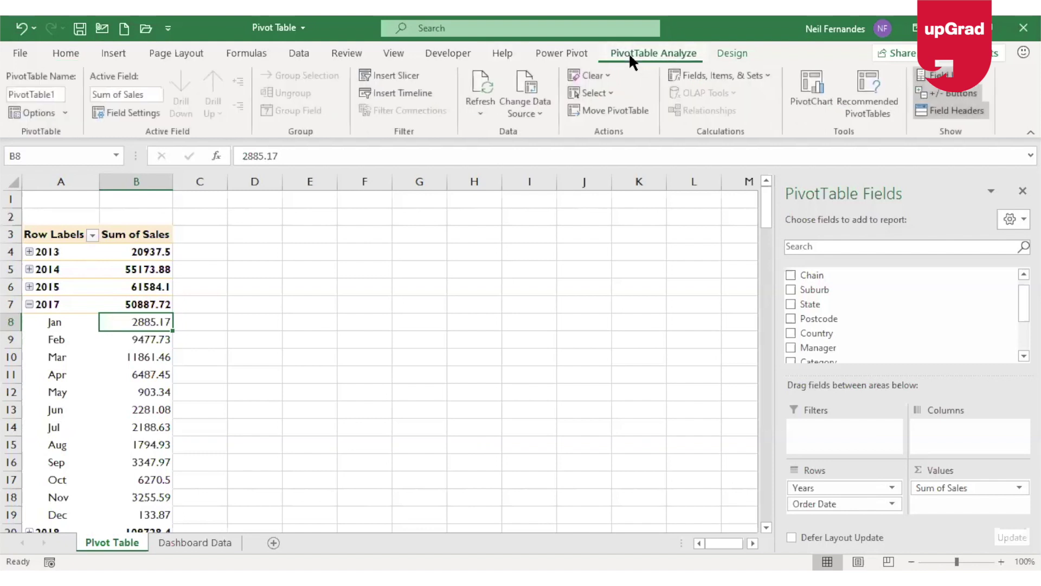
left_click(479, 114)
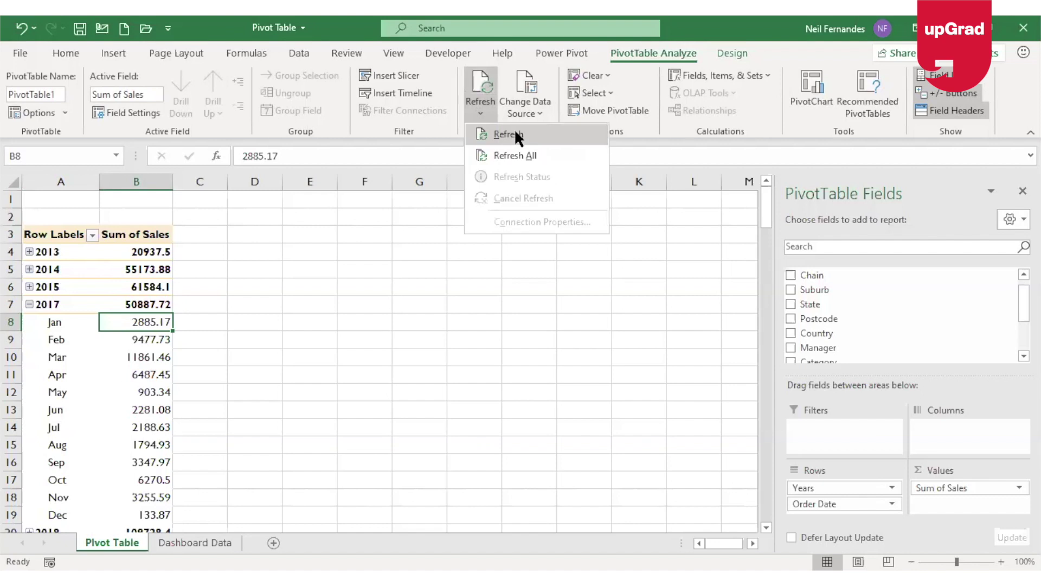
left_click(515, 133)
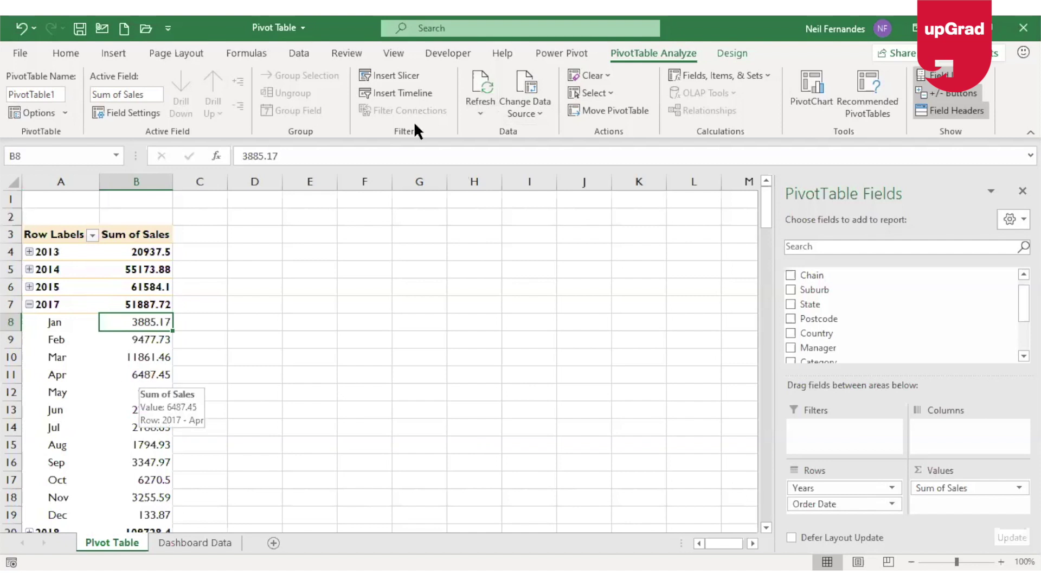
left_click(525, 101)
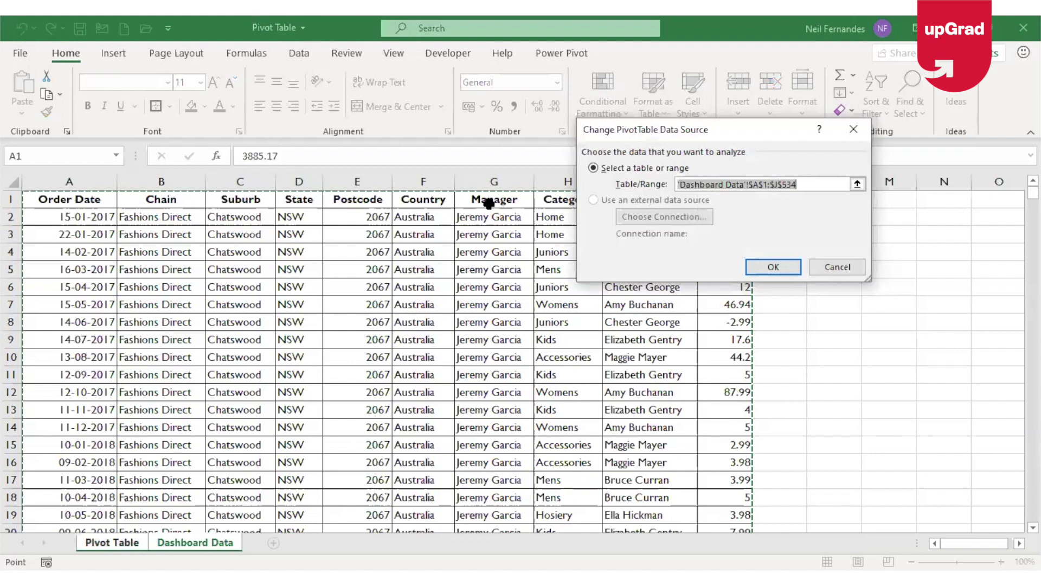
key("Return")
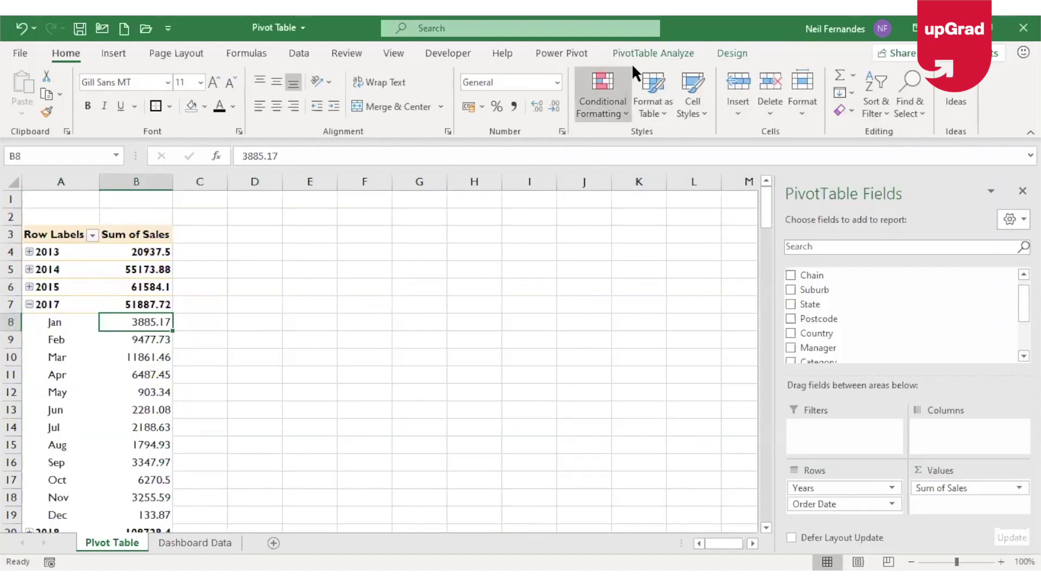
Open PivotTable Analyze's Refresh dropdown, close it unused, and select the PivotTable Name box.
left_click(643, 53)
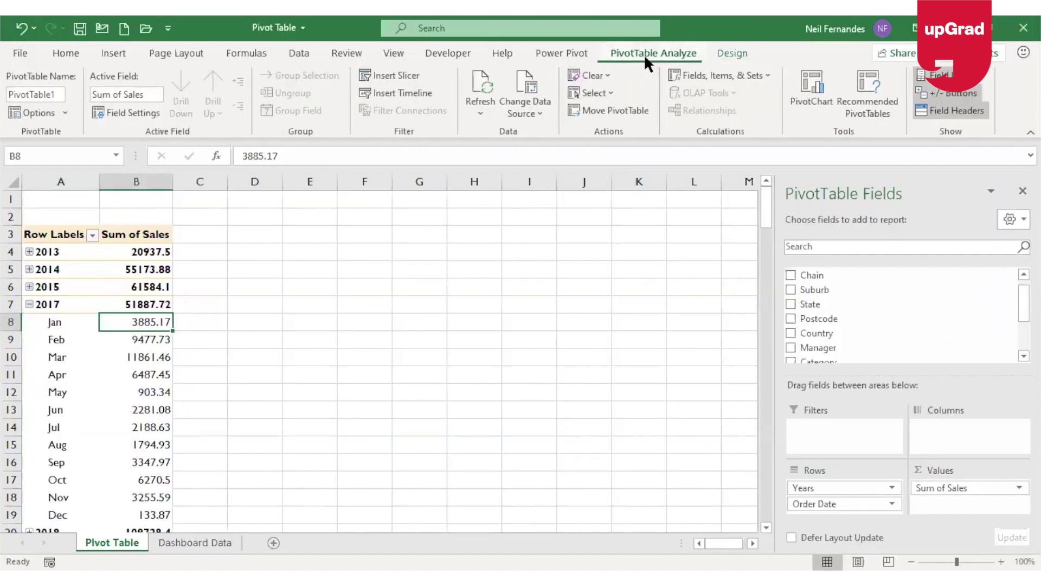
left_click(479, 114)
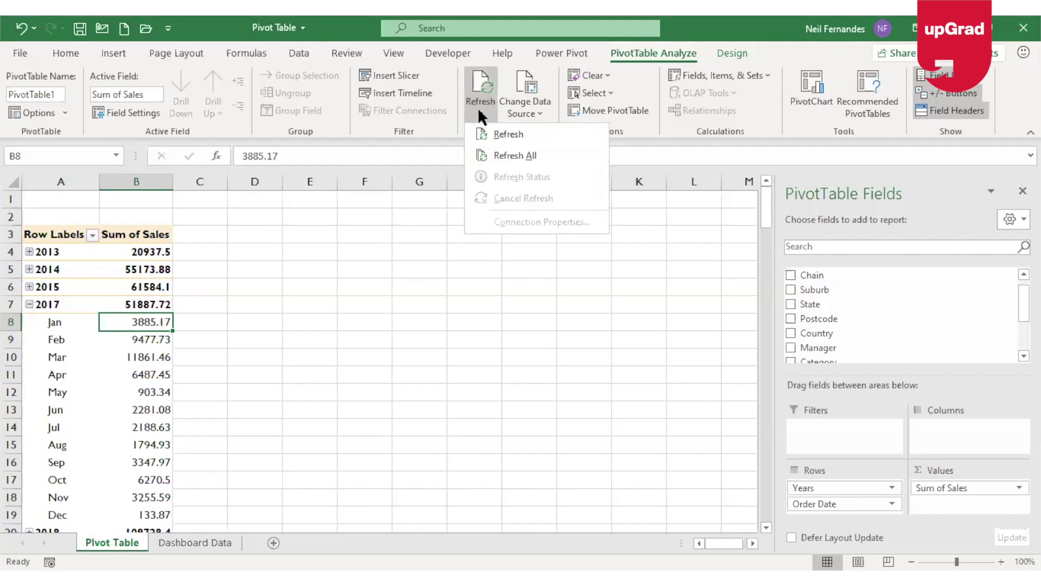
left_click(72, 357)
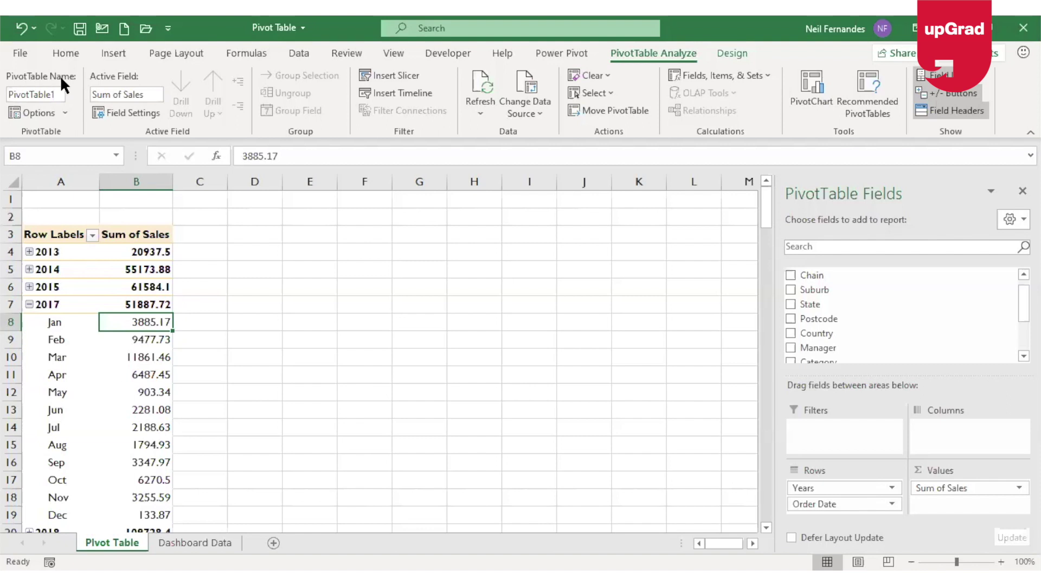
left_click(36, 95)
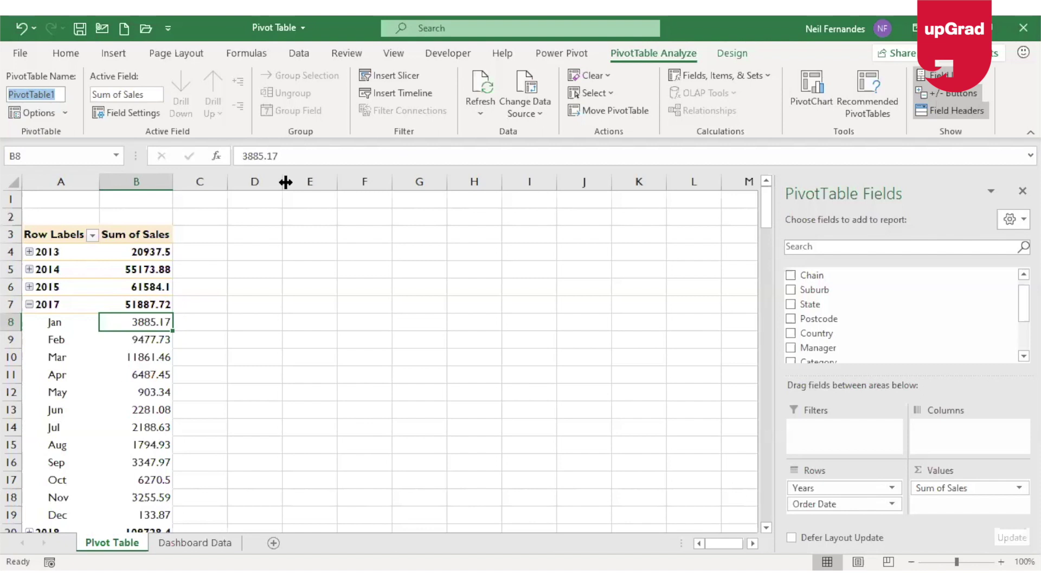
Replace the name PivotTable1 with Salesperyear, dismissing the empty-name error along the way.
key("Return")
key("Delete")
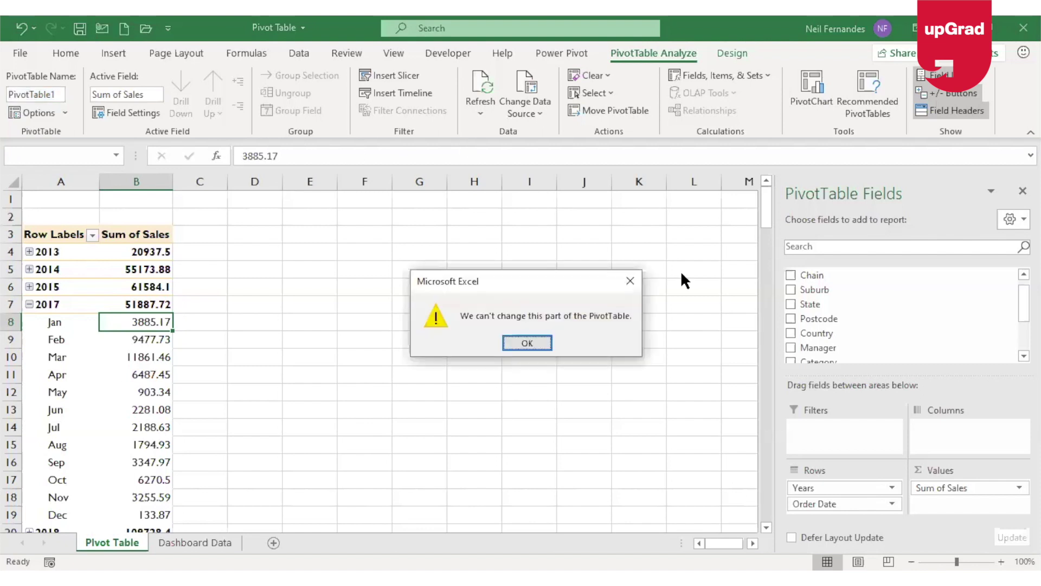
left_click(526, 343)
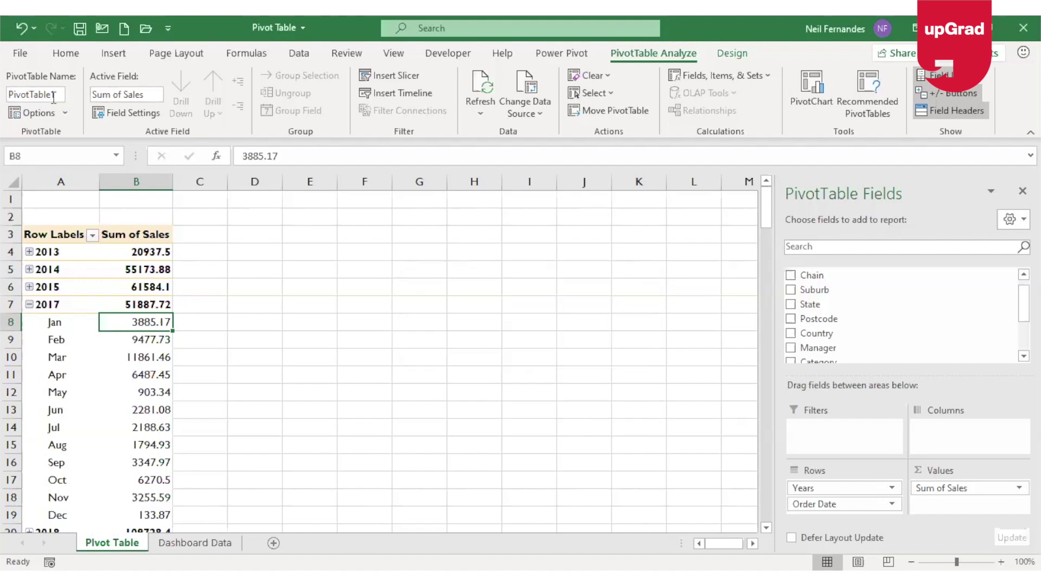
left_click(53, 95)
type("Salesperyear")
left_click(52, 287)
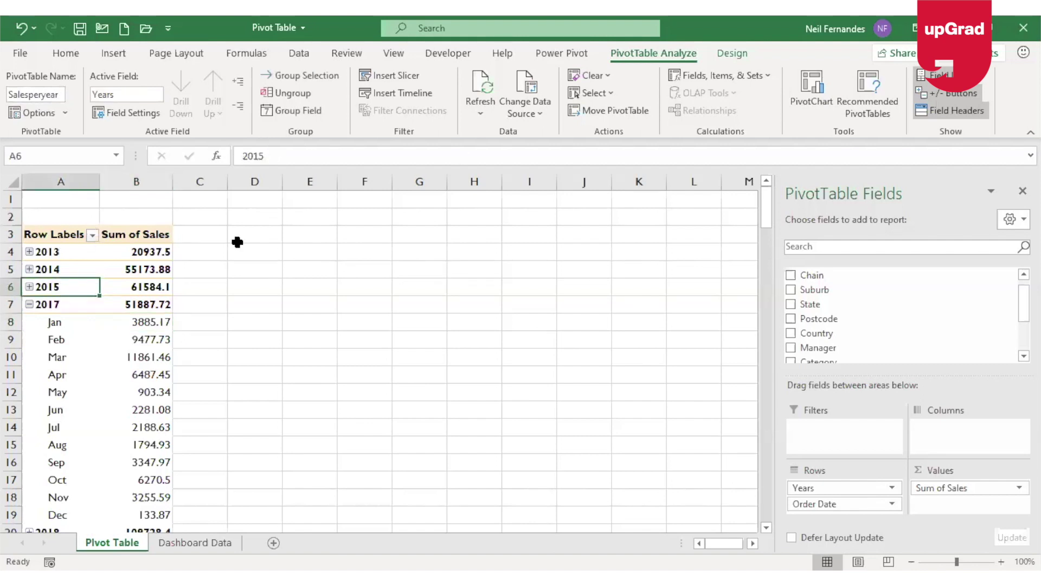
left_click(58, 98)
left_click(150, 359)
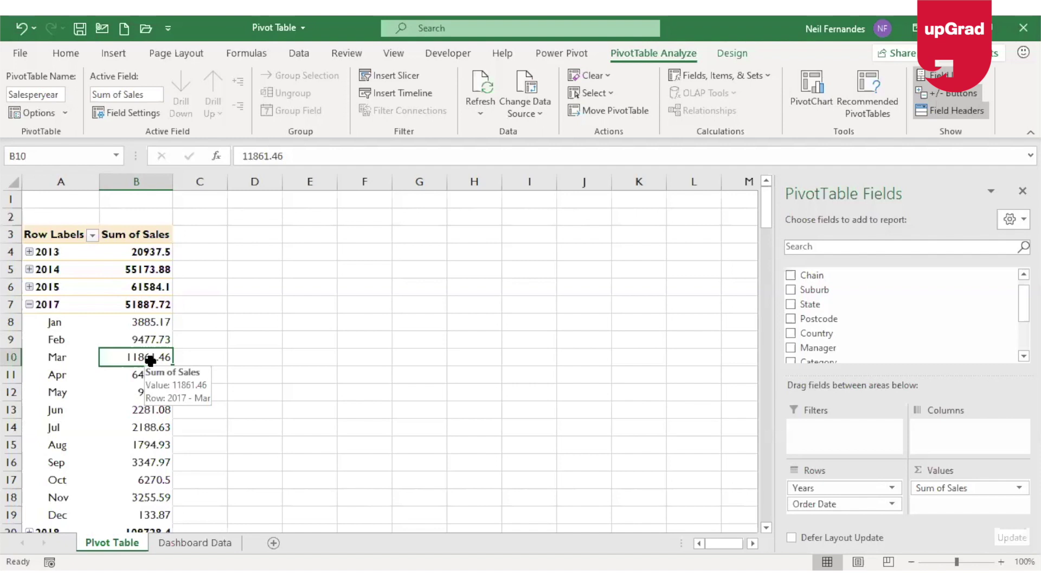
left_click(37, 94)
key("Return")
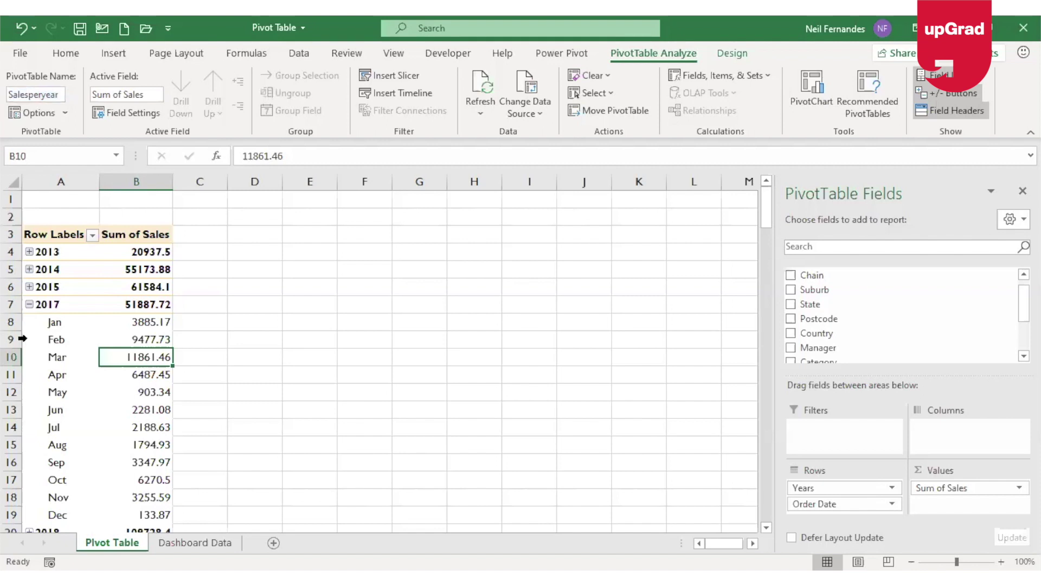
mouse_move(131, 384)
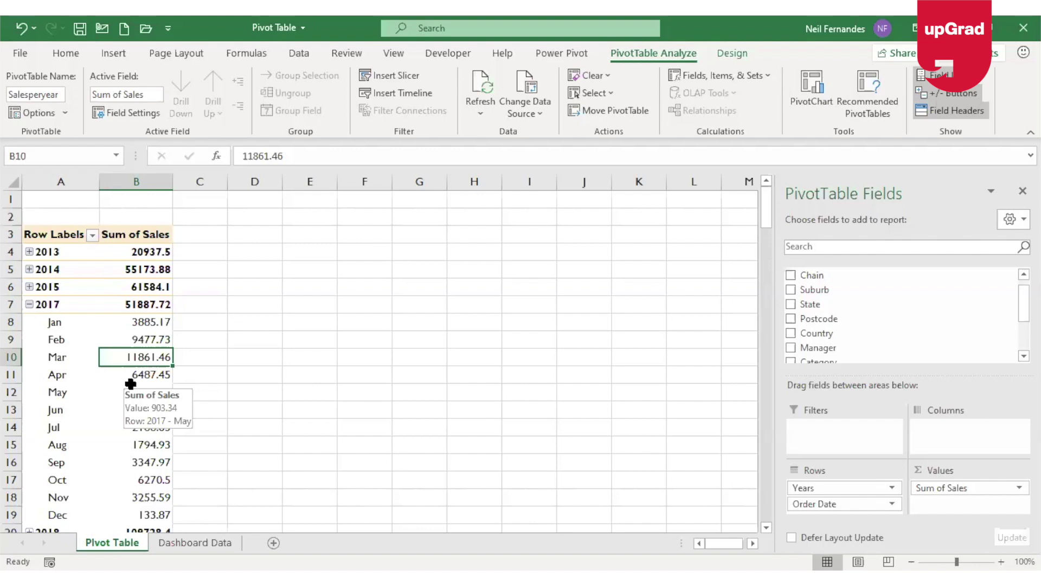
Collapse 2017 to its 51887.72 total and browse PivotTable Styles without applying one.
left_click(131, 384)
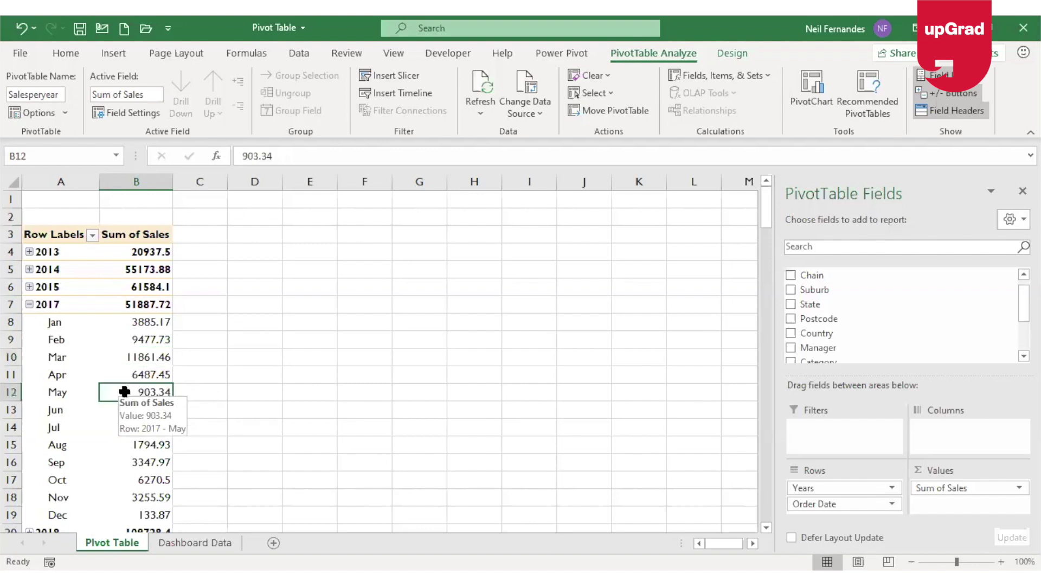
left_click(28, 305)
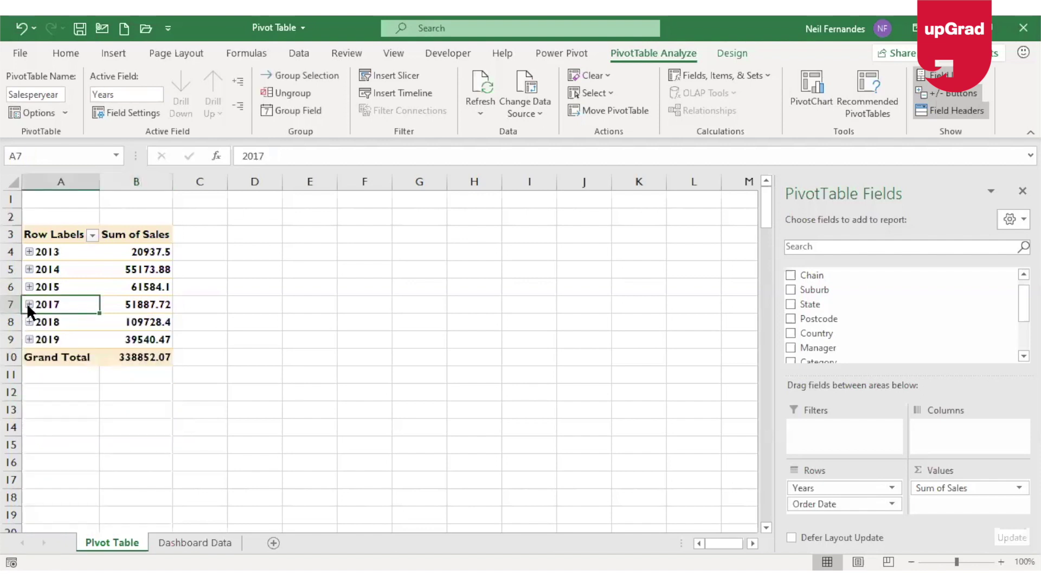
left_click(736, 48)
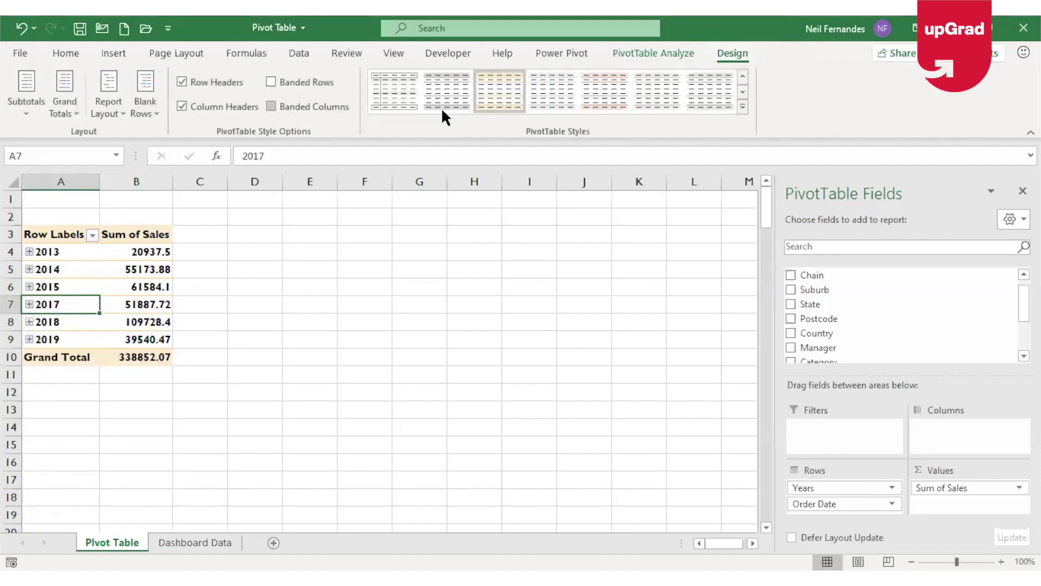
left_click(742, 106)
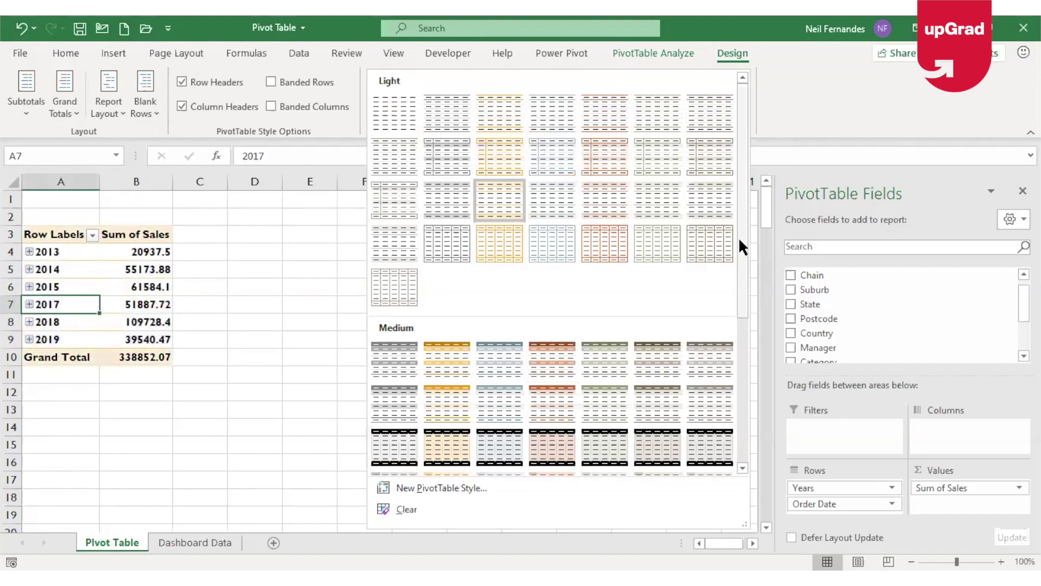
left_click_drag(738, 236, 736, 440)
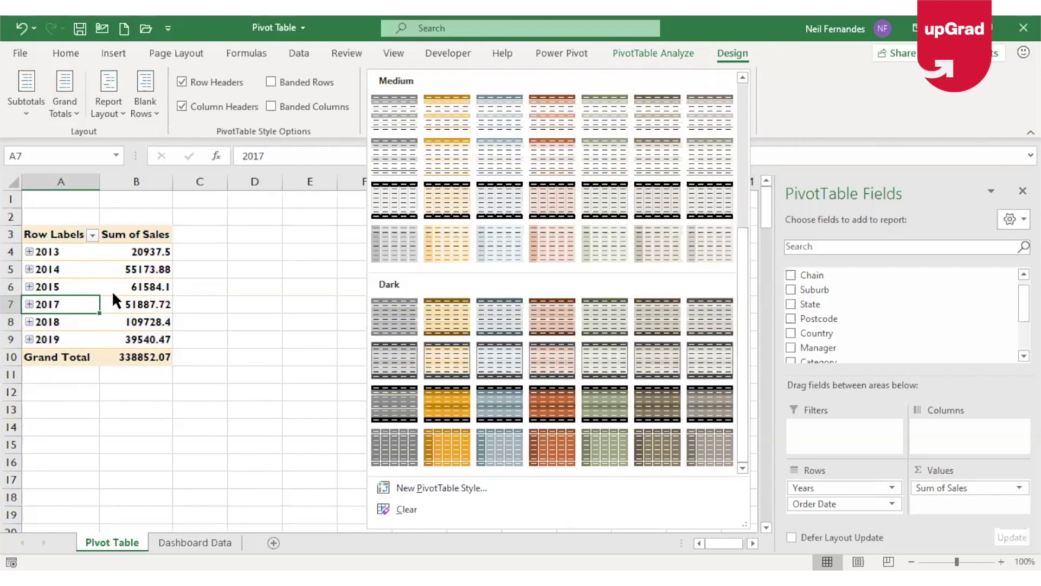
key("Escape")
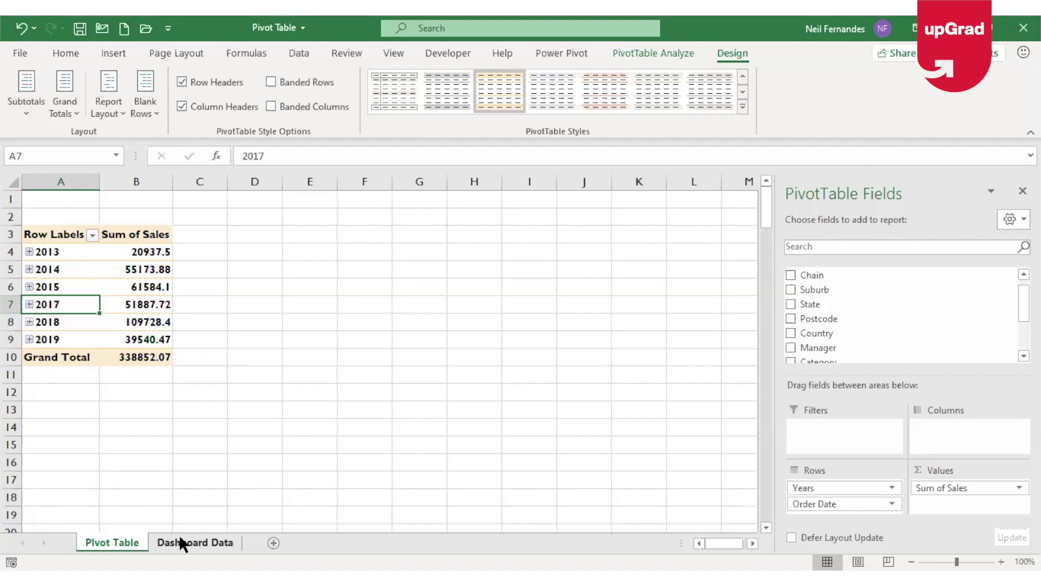
left_click(179, 541)
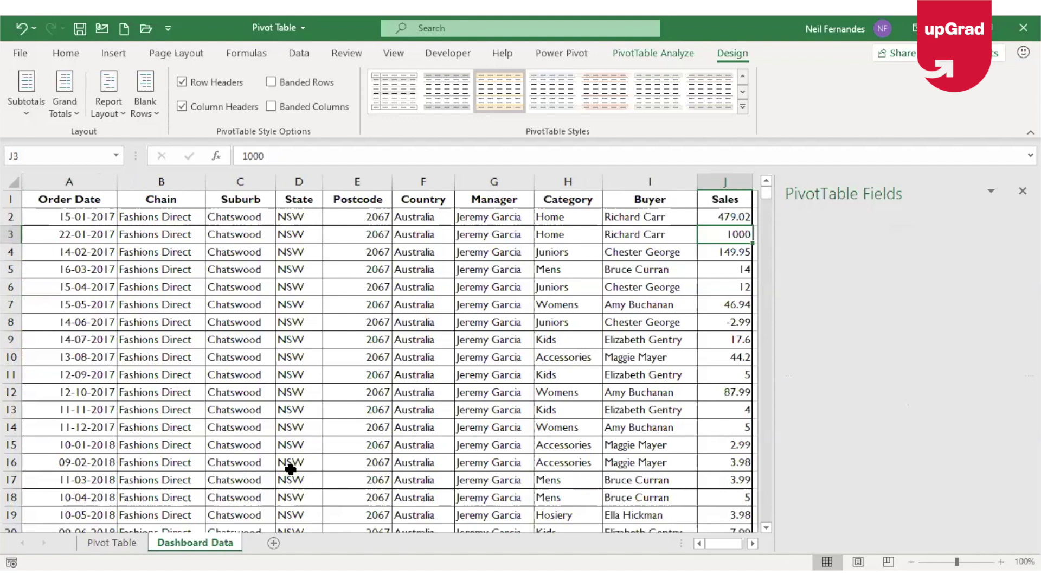
left_click(126, 415)
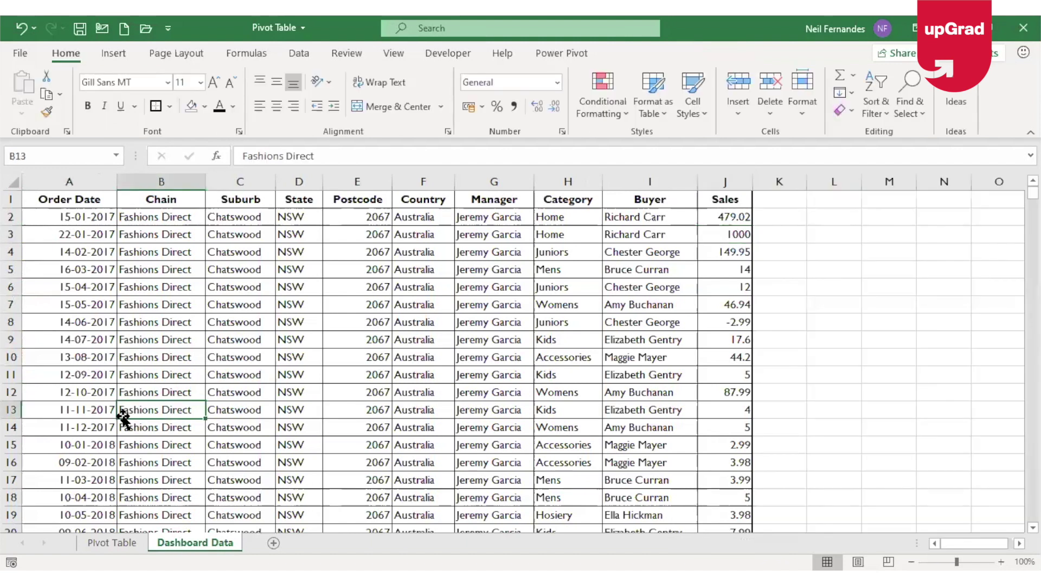
key("Down")
key("Down")
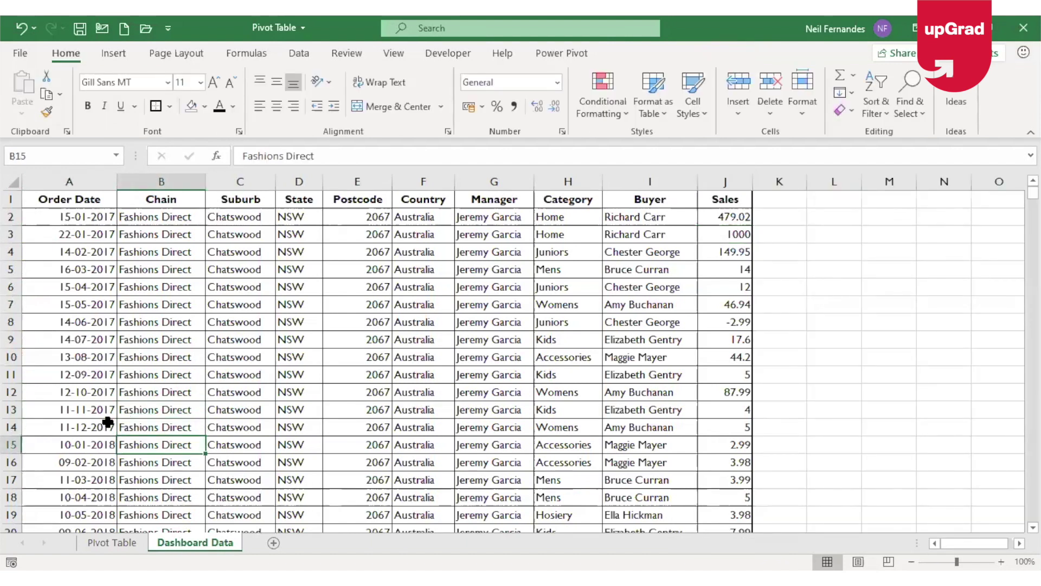
left_click(96, 540)
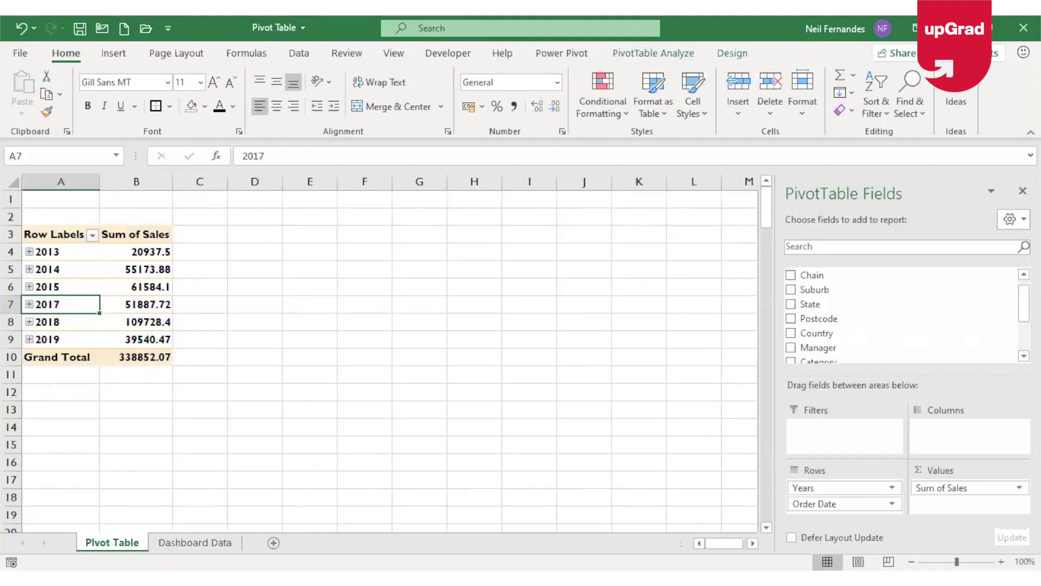
left_click(190, 542)
left_click(138, 475)
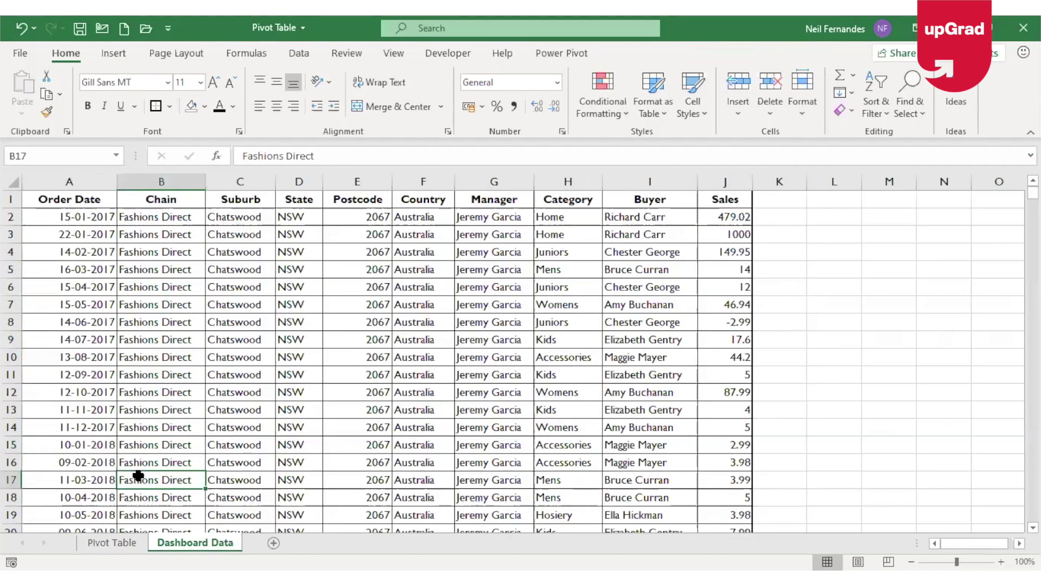
key("ctrl+Down")
key("Down")
key("Left")
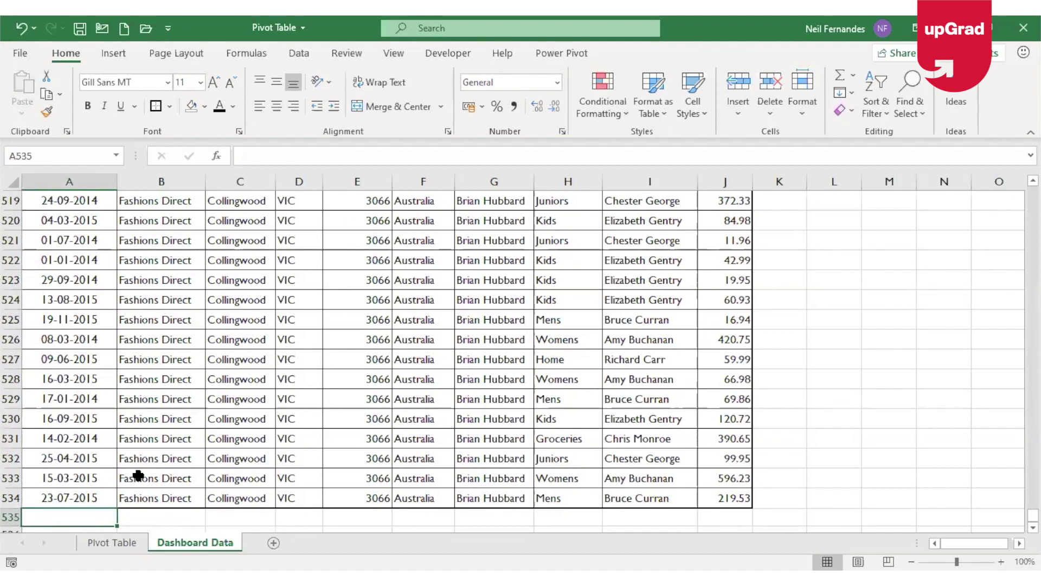
left_click(112, 542)
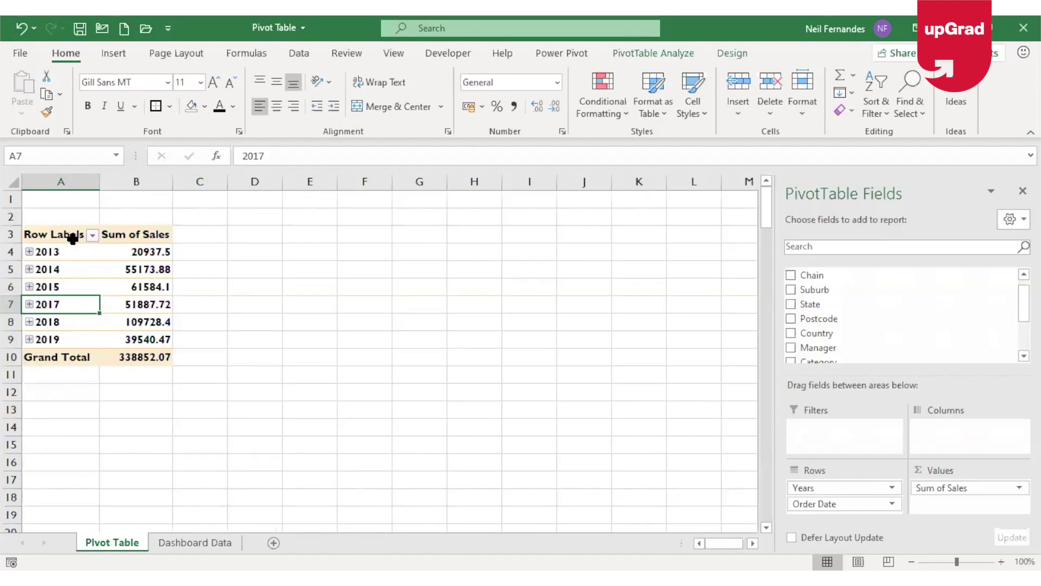
left_click(194, 542)
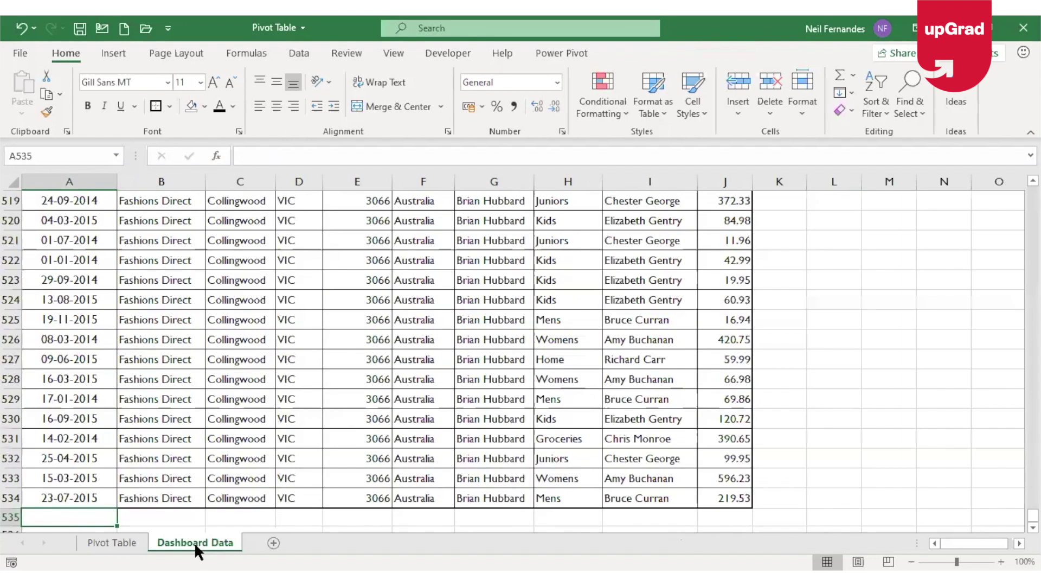
left_click(103, 540)
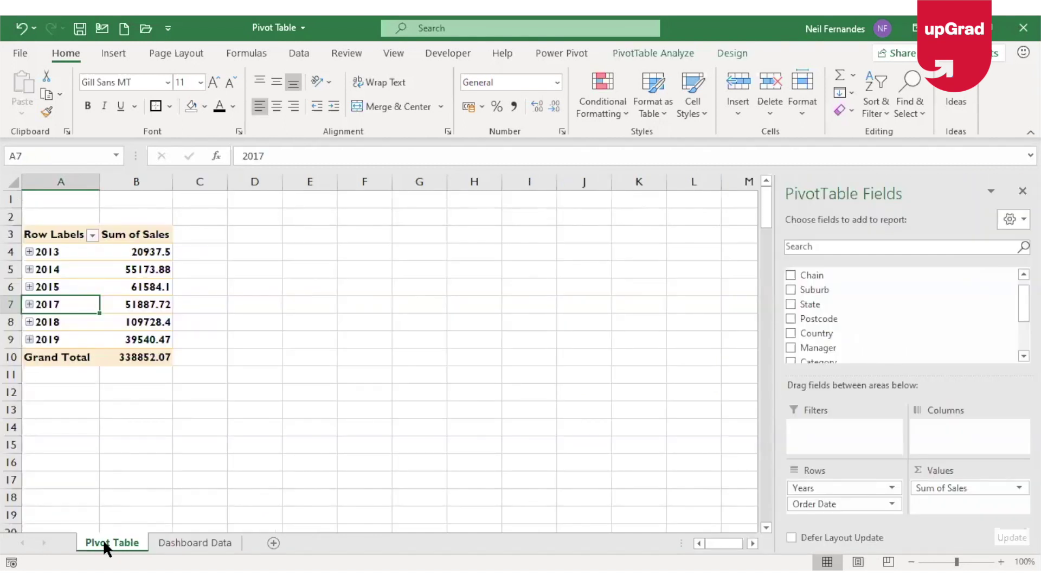
left_click(192, 542)
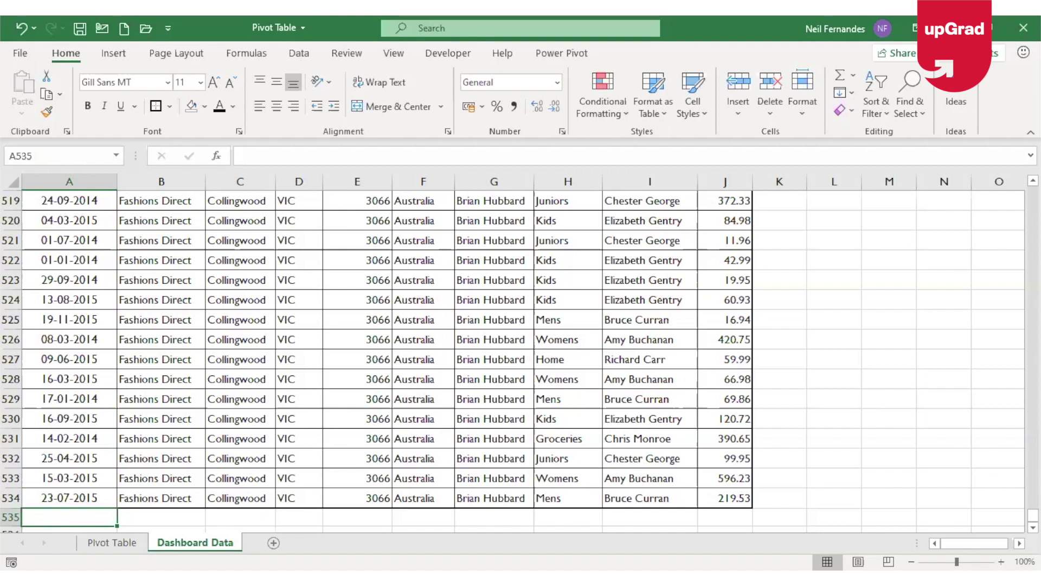
left_click(91, 542)
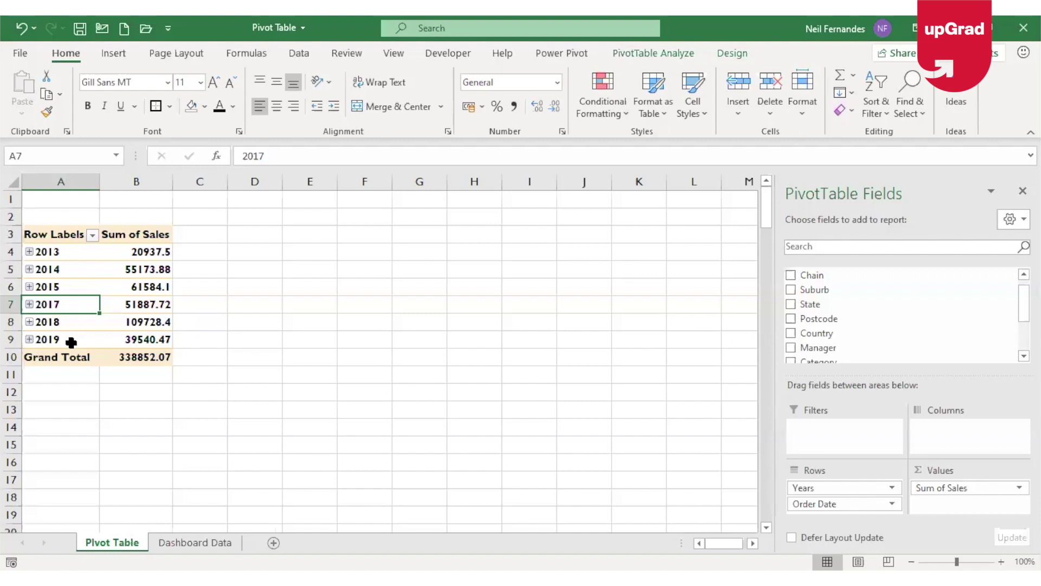
left_click(71, 343)
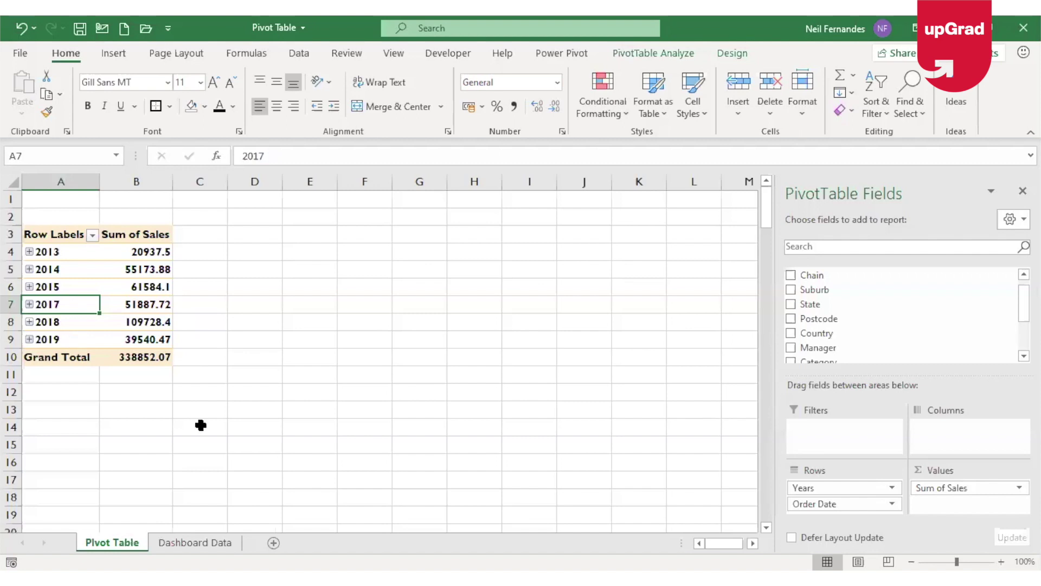
left_click(188, 543)
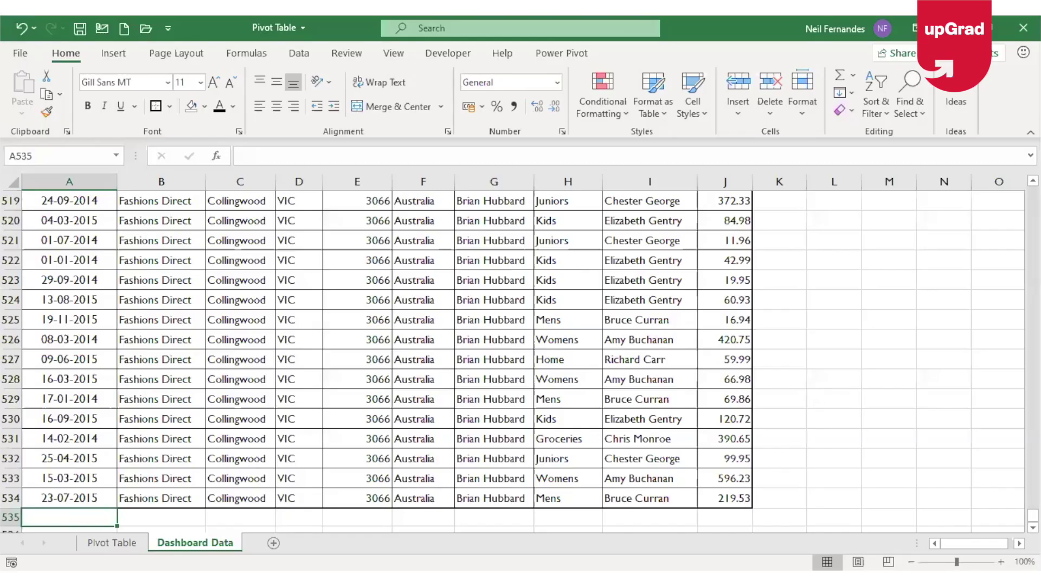
left_click(106, 541)
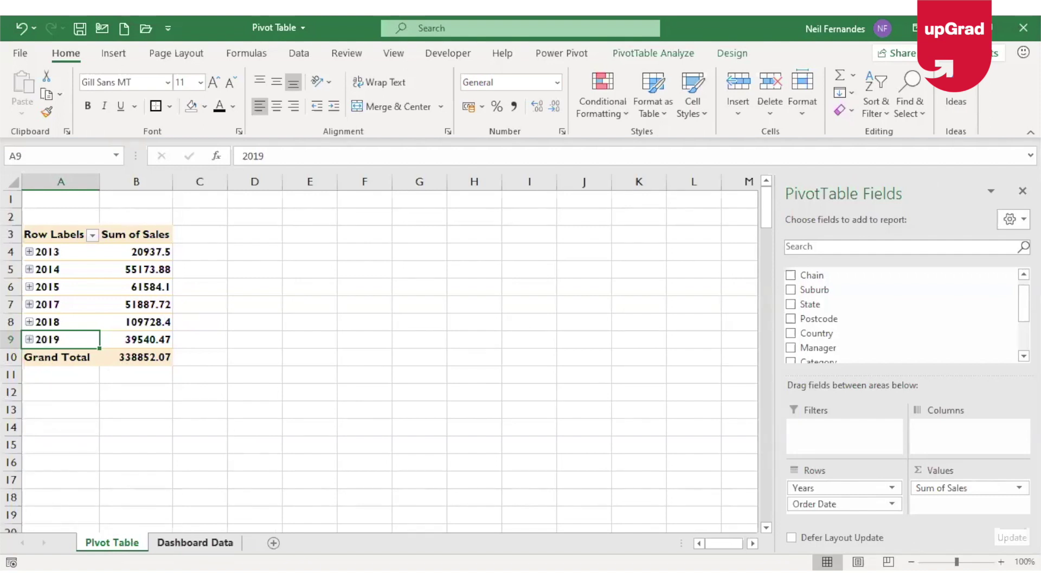
left_click(213, 543)
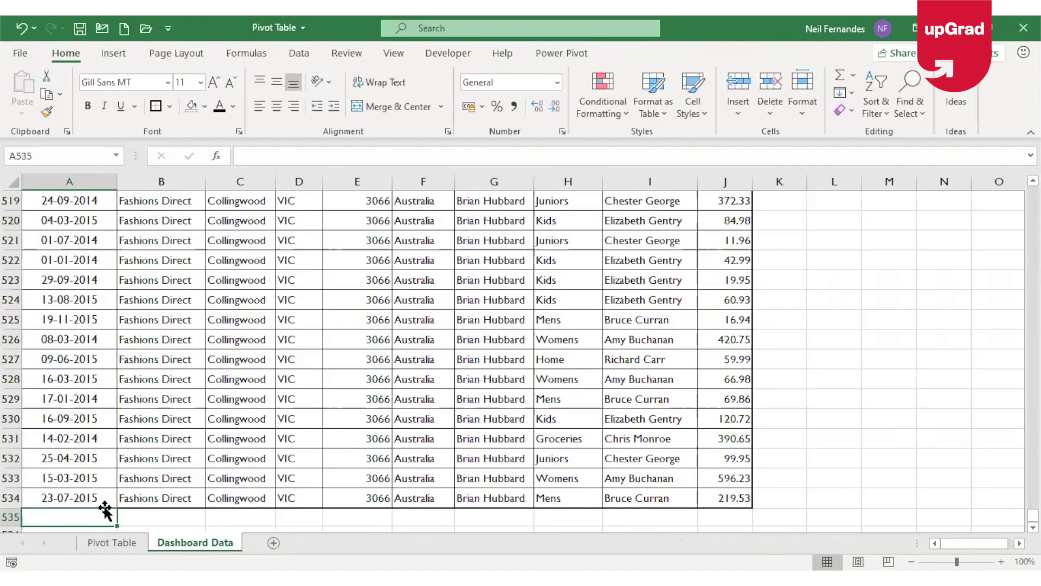
Enter 21-01-2020 in A535 with Fashions Direct, Collingwood, VIC and postcode 3066.
type("2")
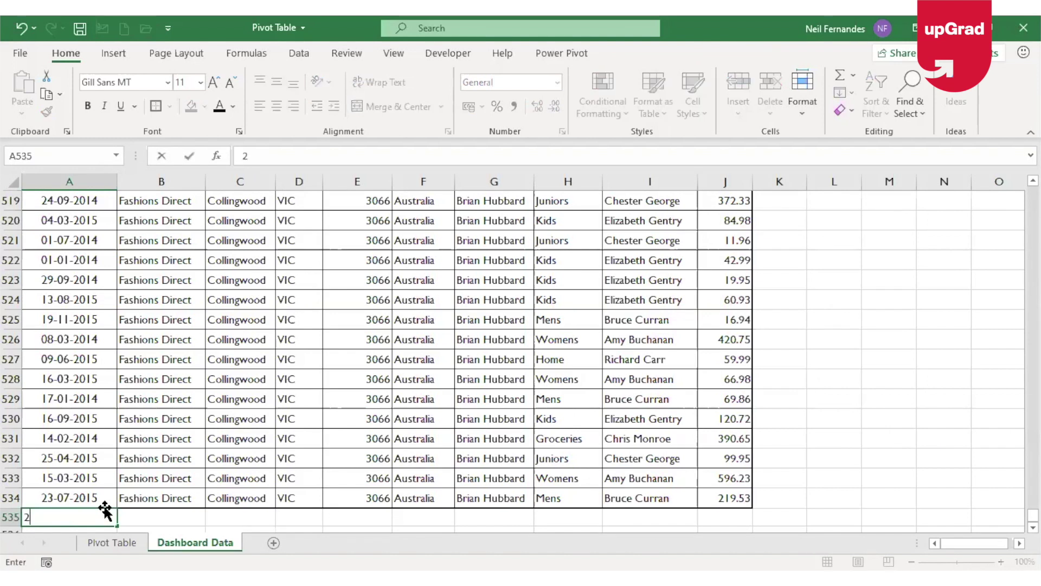
type("1-0")
type("1-")
type("201")
type("2")
key("BackSpace")
key("BackSpace")
type("20")
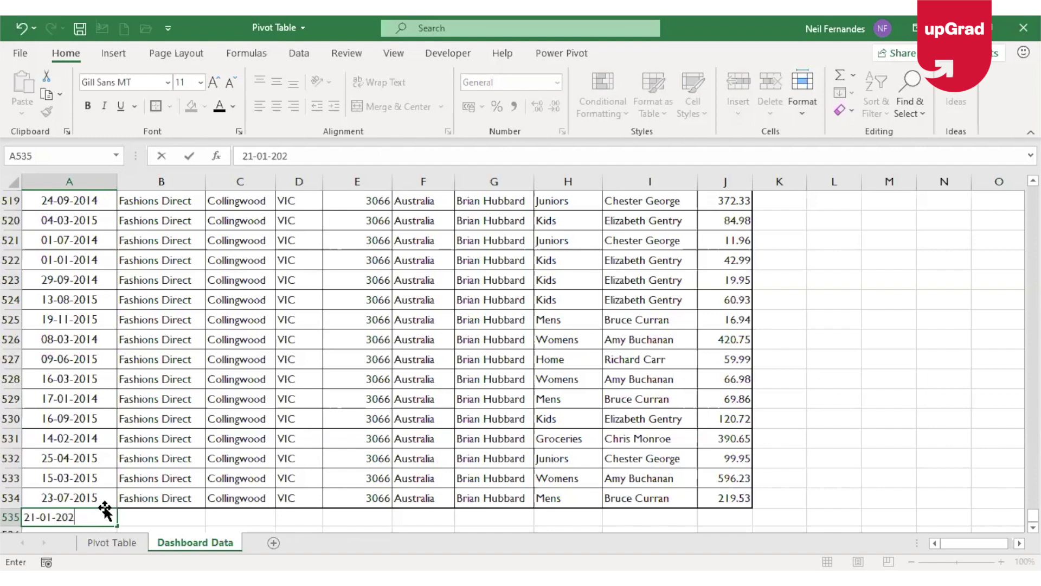
key("Tab")
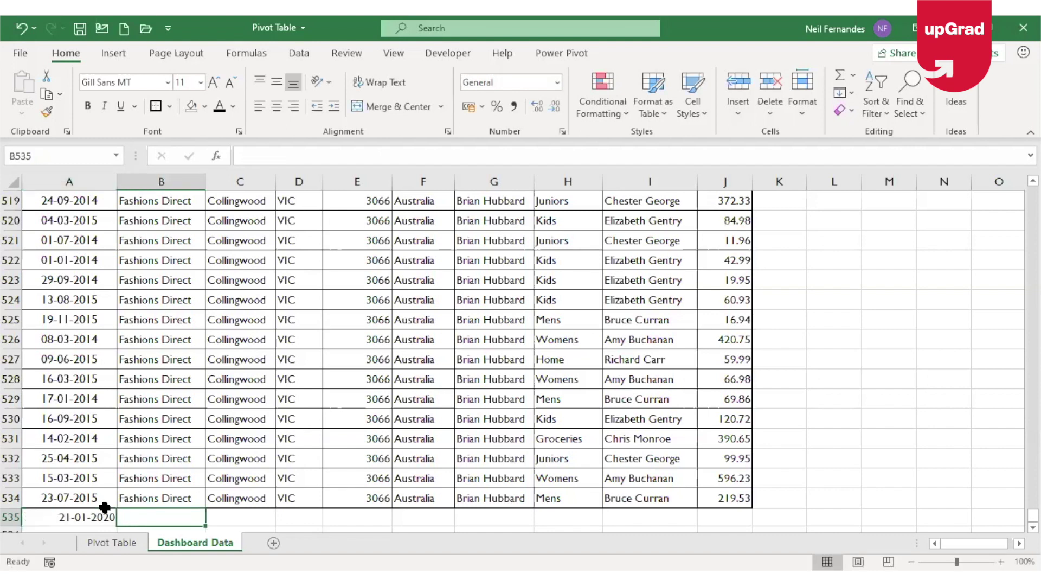
type("Fashions Direct")
key("Tab")
type("Collingwood")
key("Tab")
type("VIC")
key("Tab")
type("3066")
key("Tab")
Complete row 535 with Australia, the manager's name, Mens, the salesperson's name and sales 1500.
type("Australia")
key("Tab")
key("Tab")
type("Mens")
key("Tab")
key("Tab")
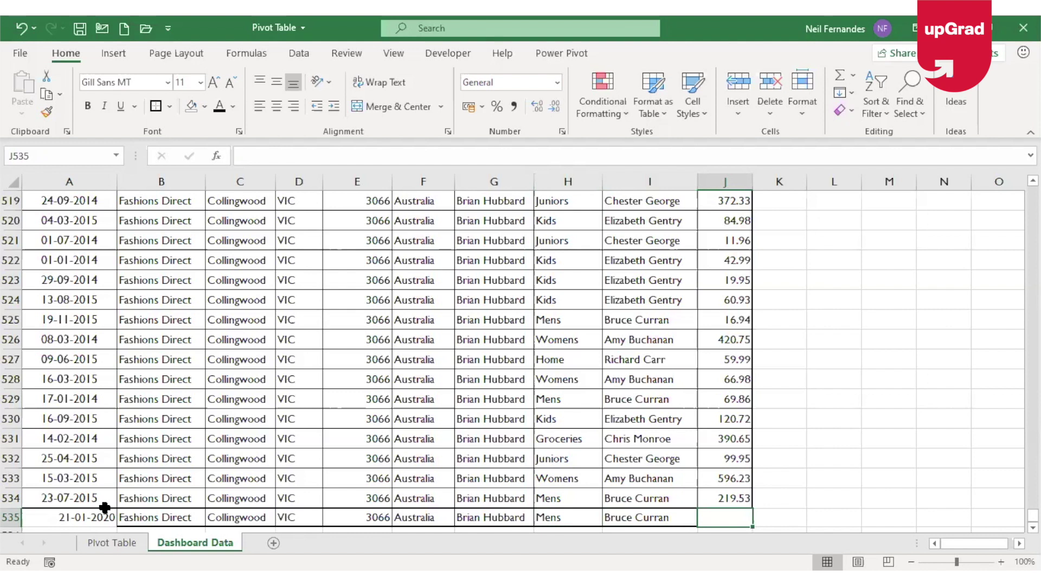
type("1500")
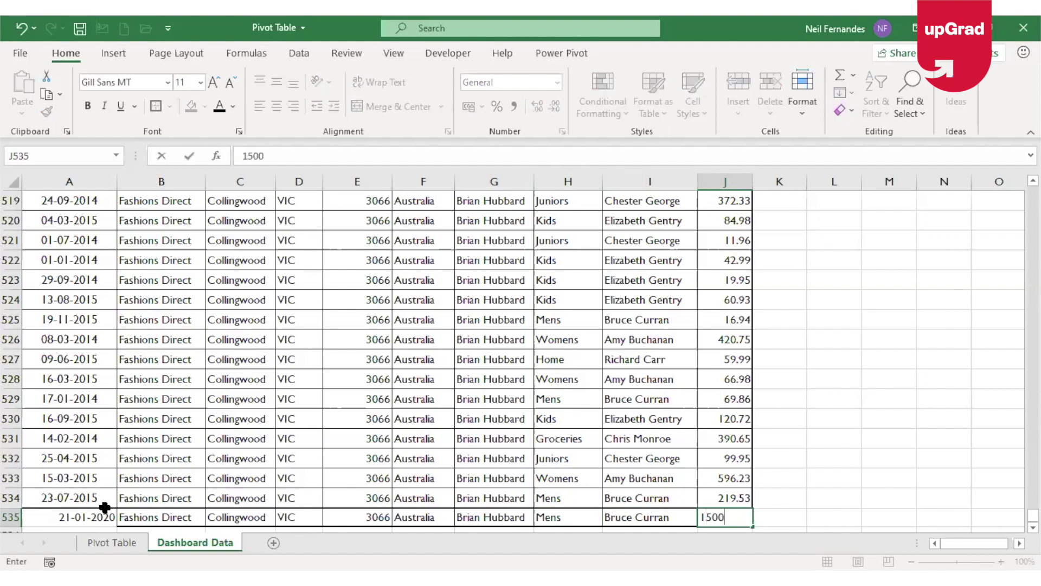
key("Return")
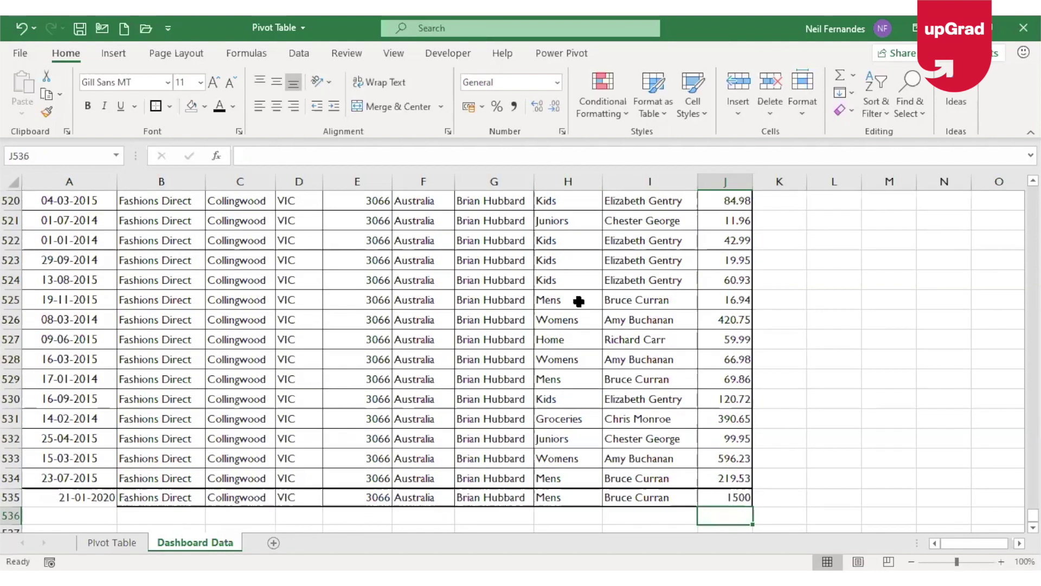
Refresh the Salesperyear pivot twice; its years still stop at 2019.
left_click(109, 545)
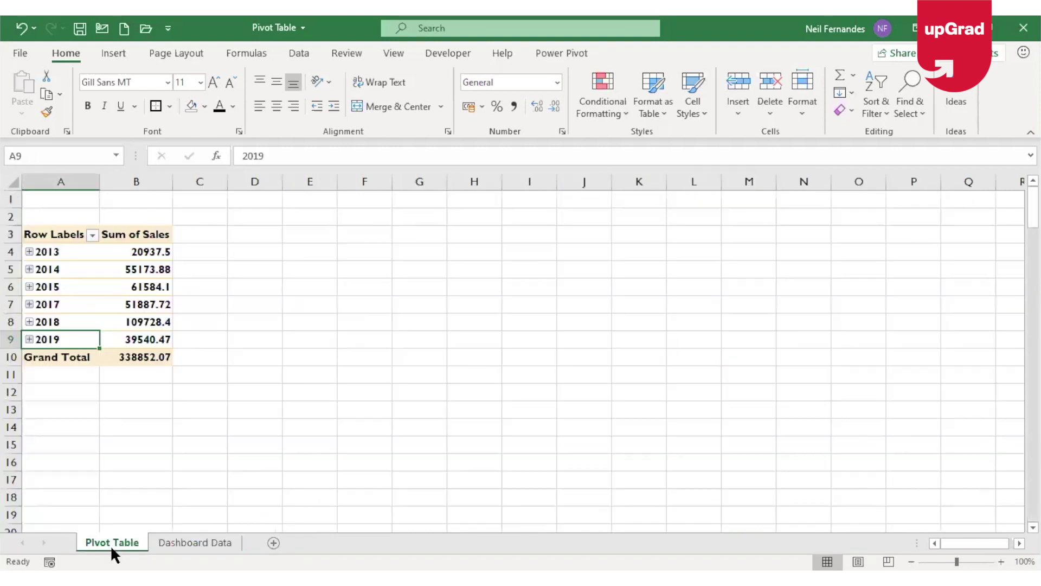
left_click(77, 292)
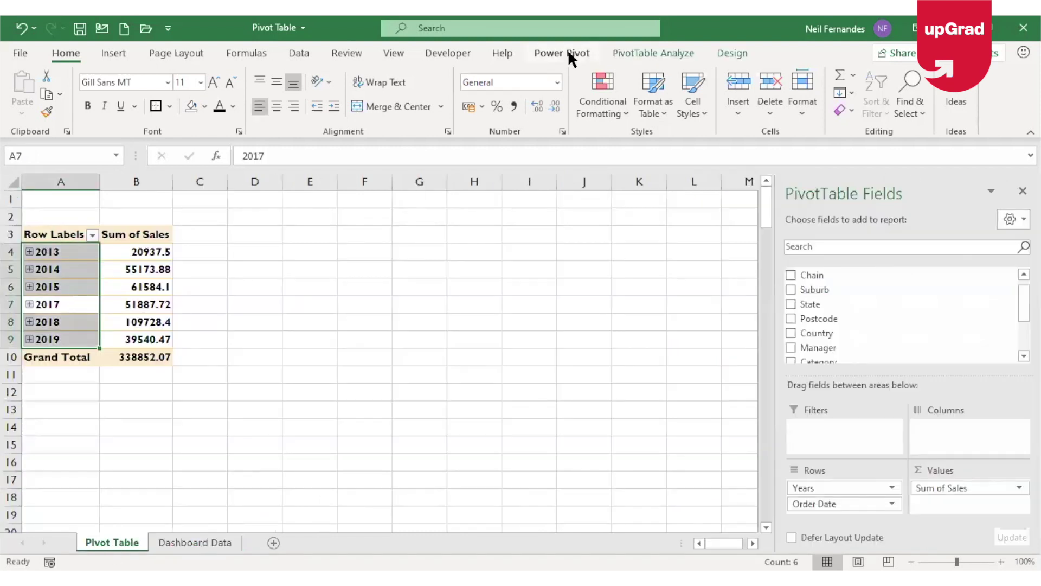
left_click(624, 54)
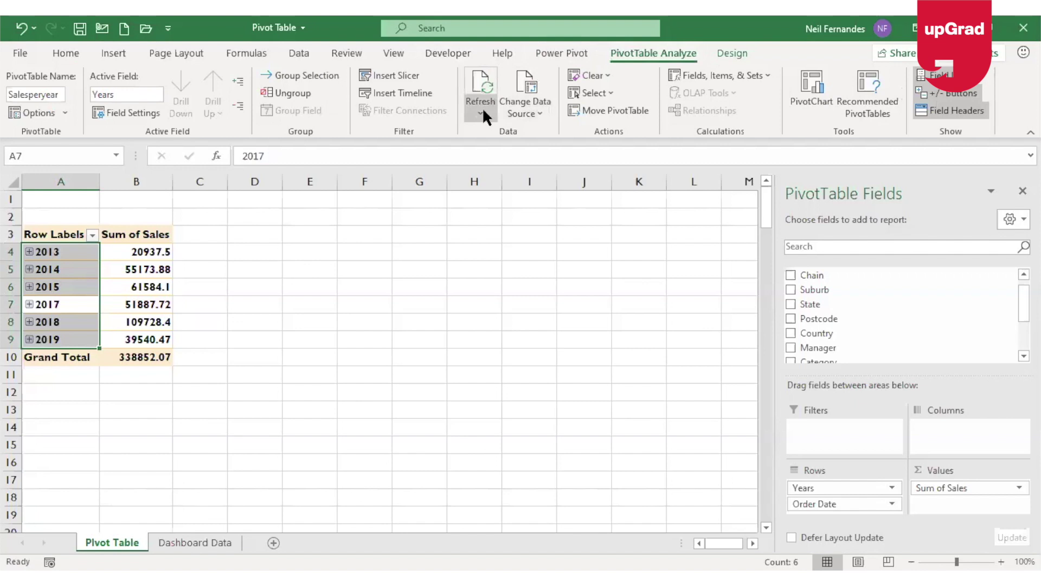
left_click(482, 108)
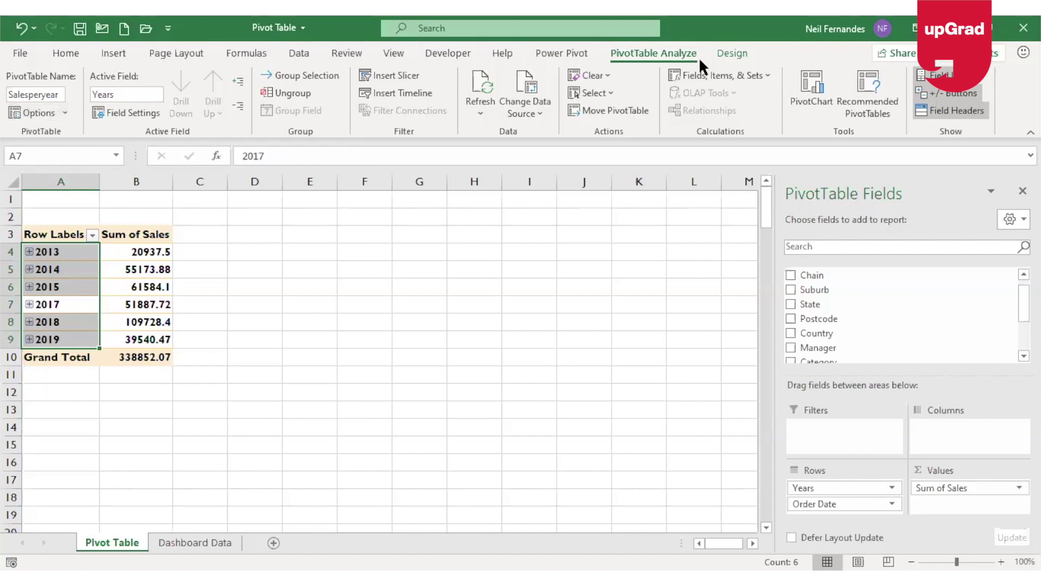
left_click(53, 252)
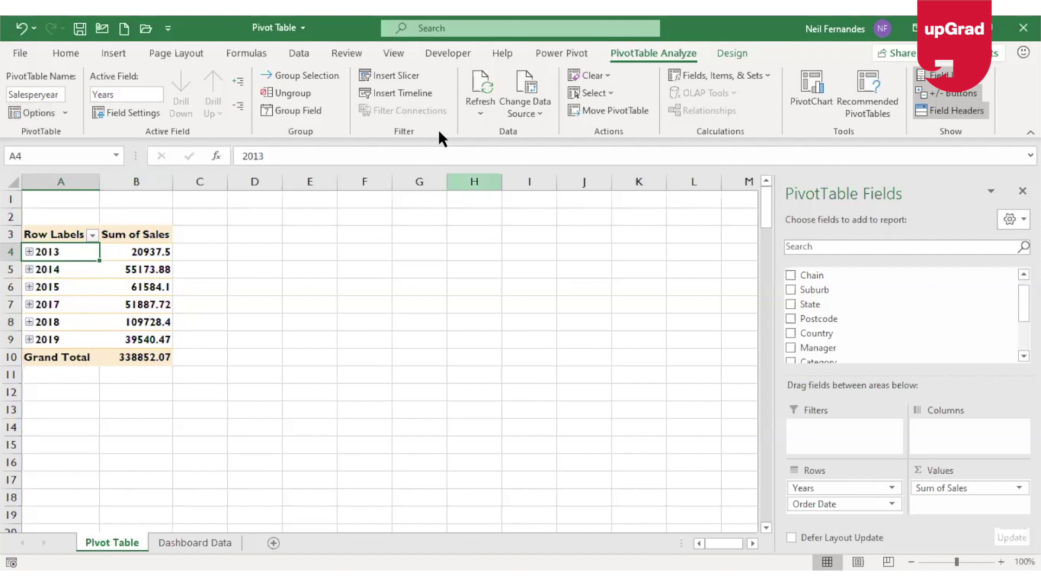
left_click(480, 112)
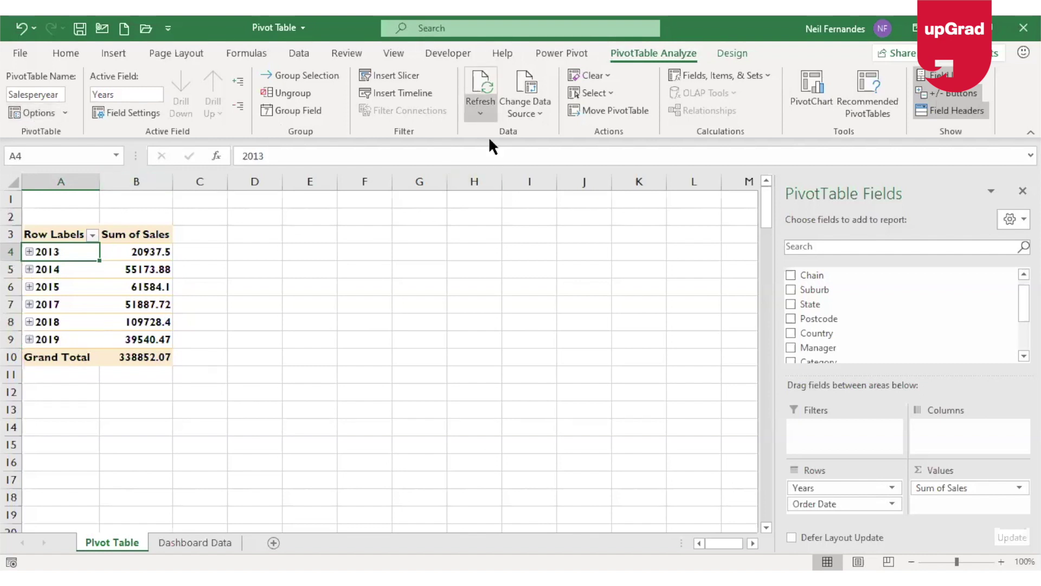
left_click(488, 135)
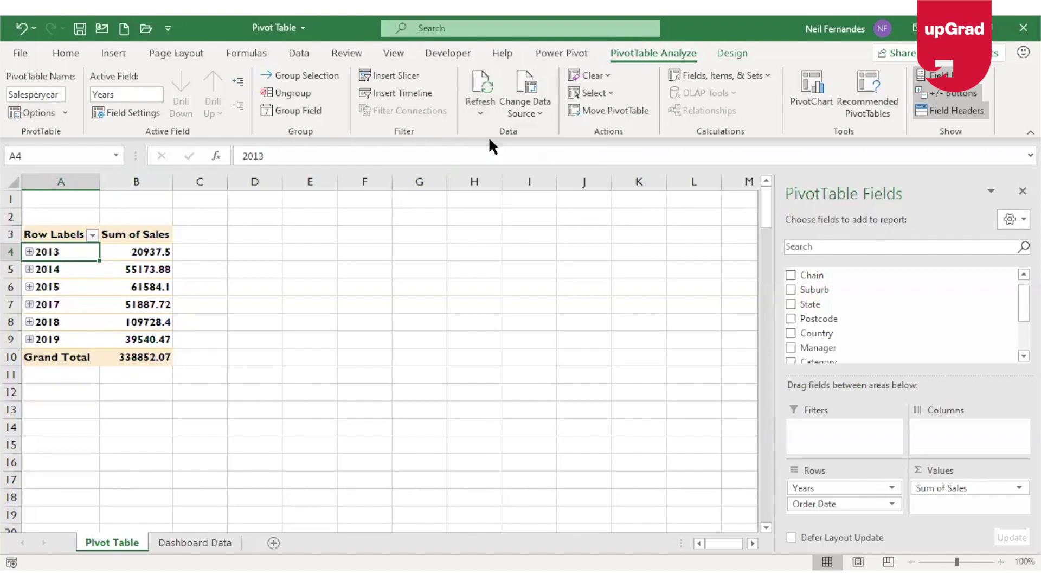
left_click(51, 340)
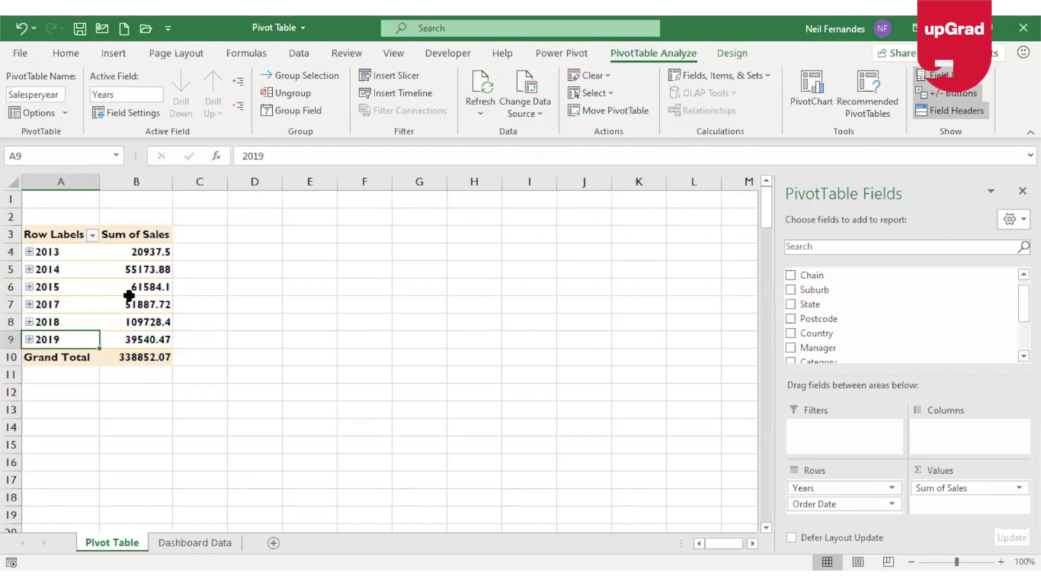
Confirm the 2020 row on Dashboard Data, then recheck the pivot's 2017 and 2019 labels.
left_click(175, 538)
left_click(63, 496)
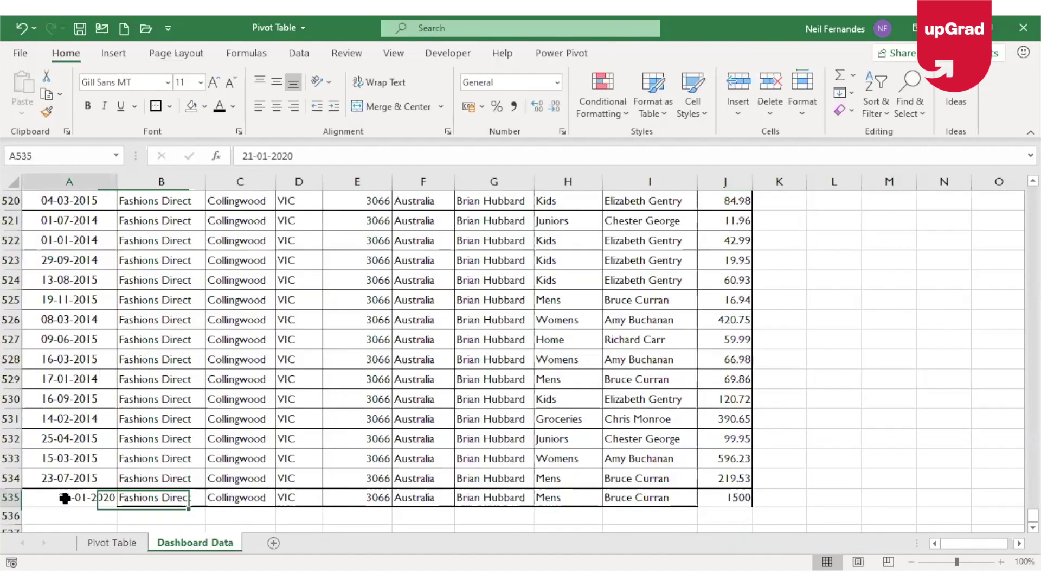
left_click(118, 542)
left_click(53, 310)
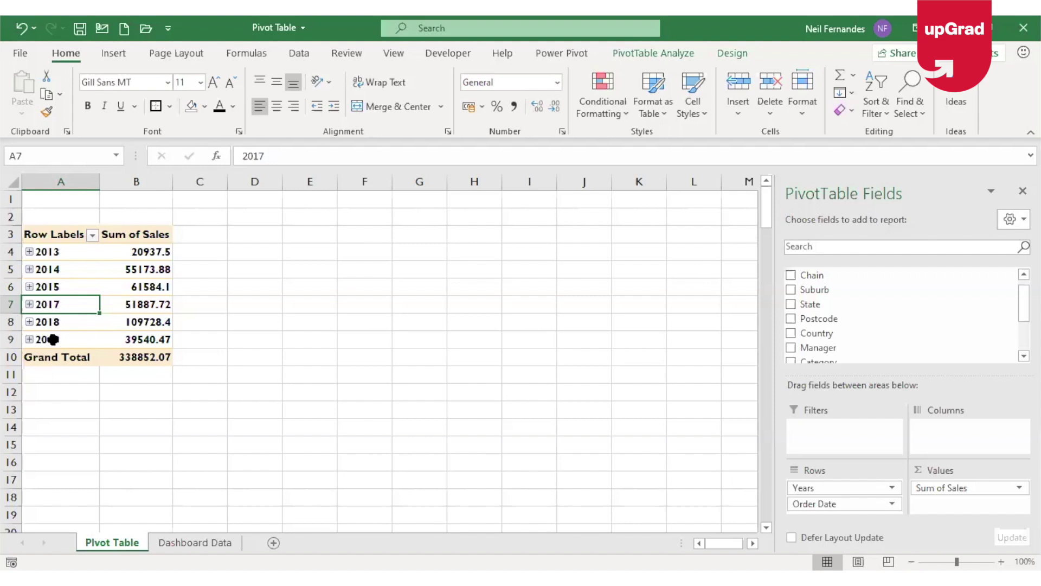
left_click(53, 339)
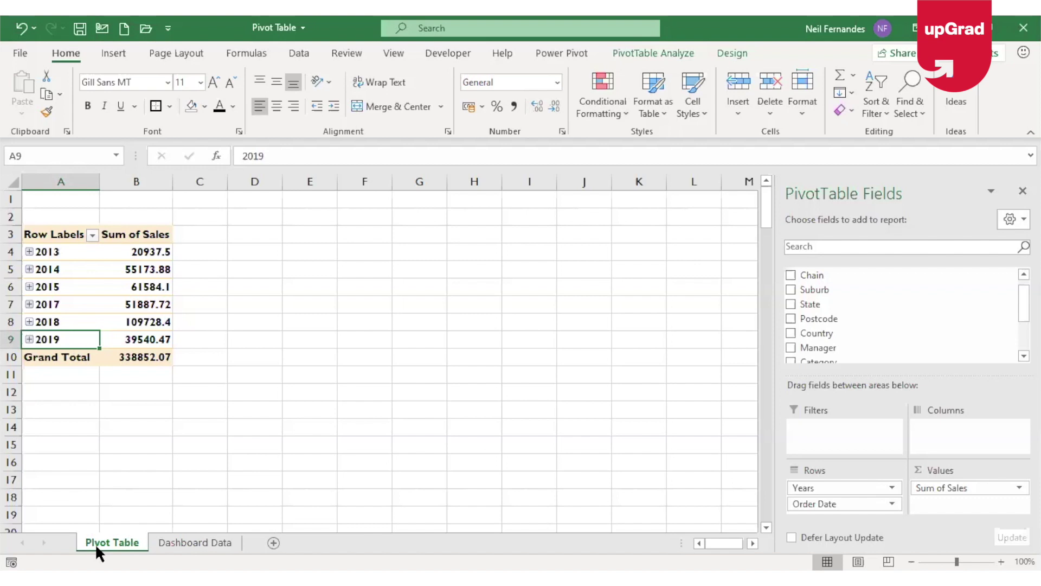
left_click(658, 53)
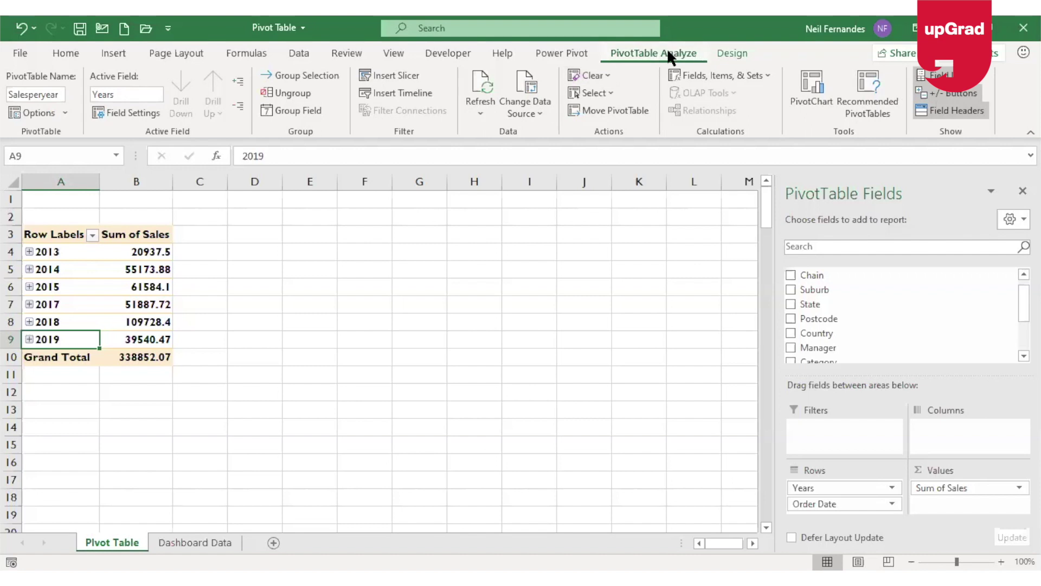
Change the Salesperyear pivot's data source range to A1:J535.
left_click(519, 104)
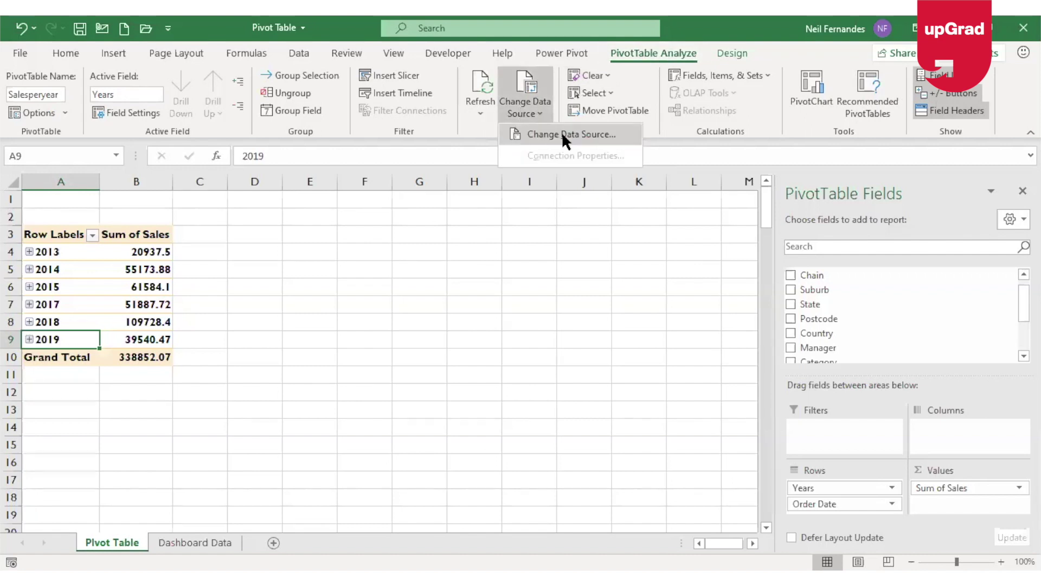
left_click(561, 134)
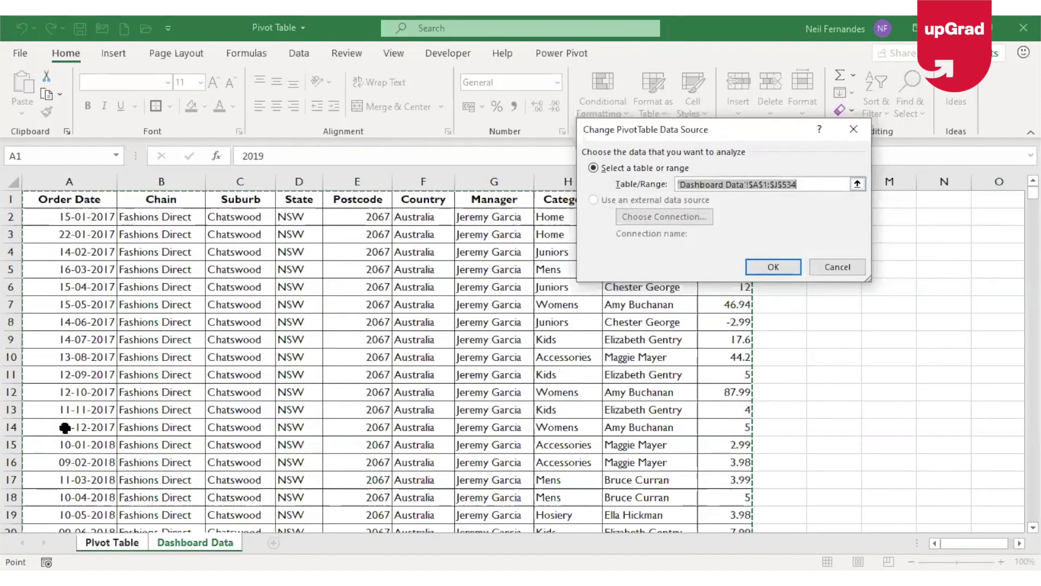
left_click(815, 185)
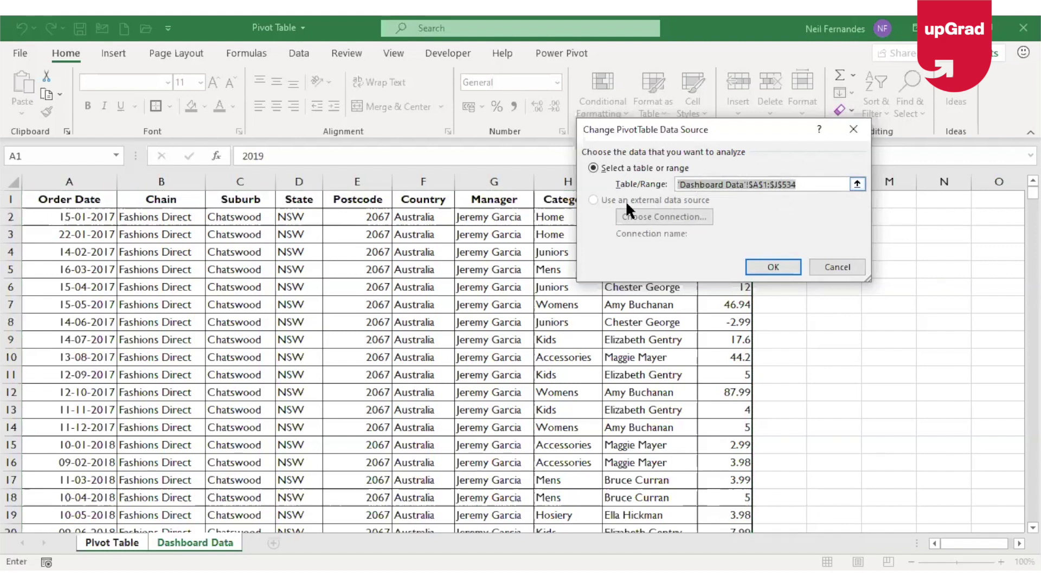
key("BackSpace")
left_click(76, 196)
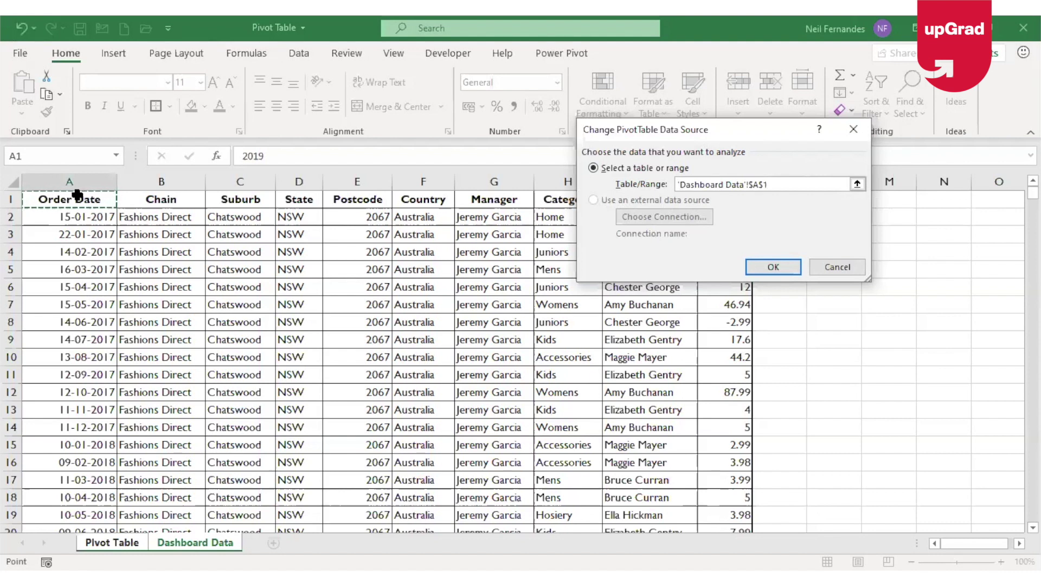
key("ctrl+shift+End")
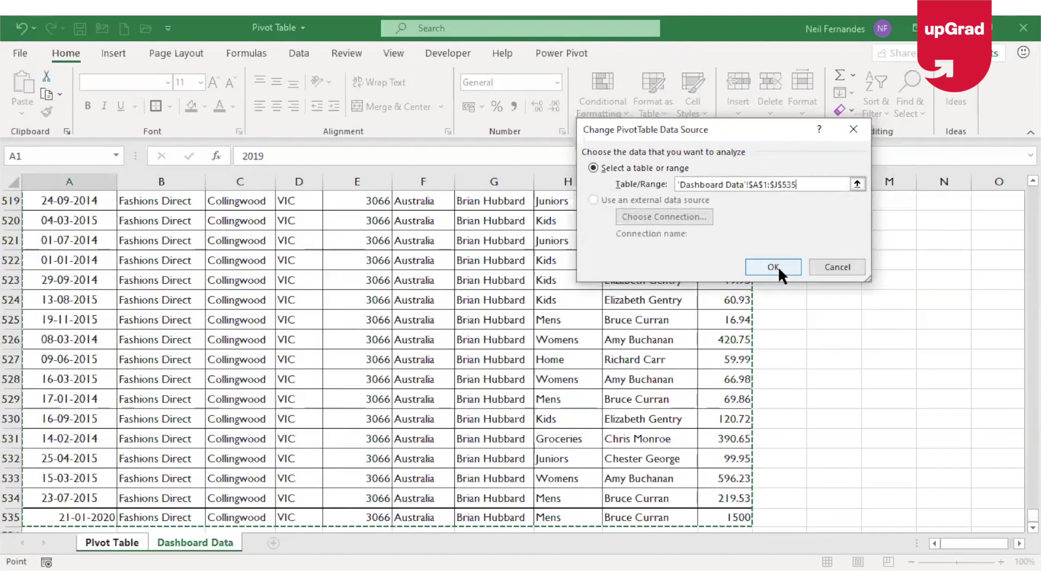
left_click(779, 266)
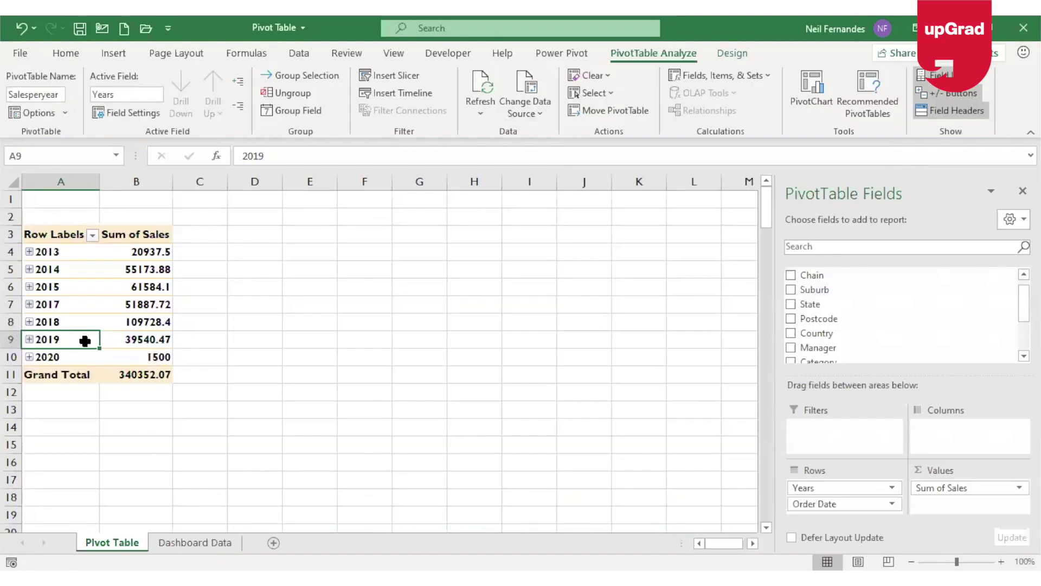
Confirm the pivot now shows 2020 at 1500, then return to the bottom of the Dashboard Data sheet.
left_click(147, 357)
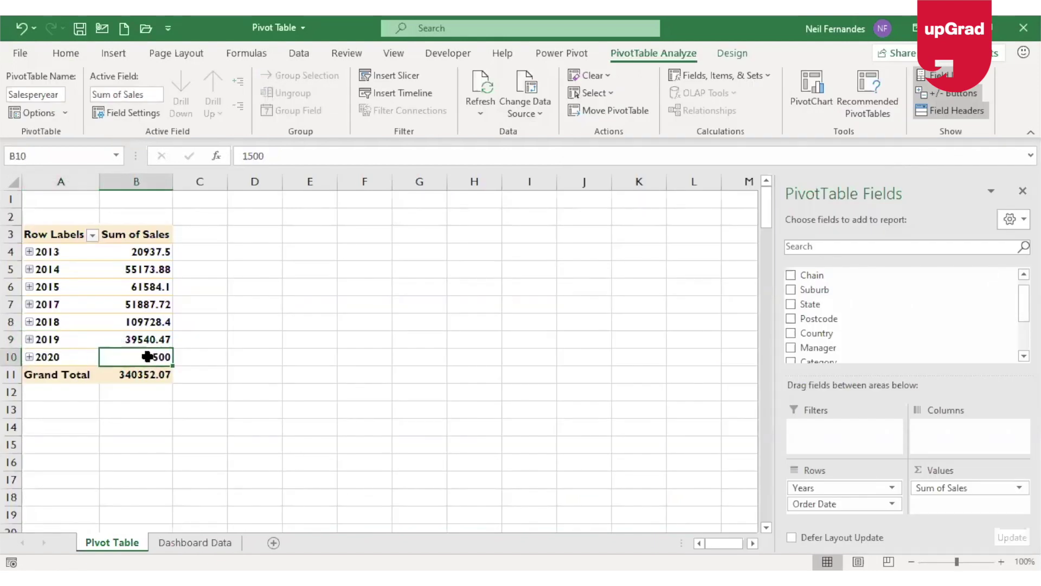
left_click(190, 540)
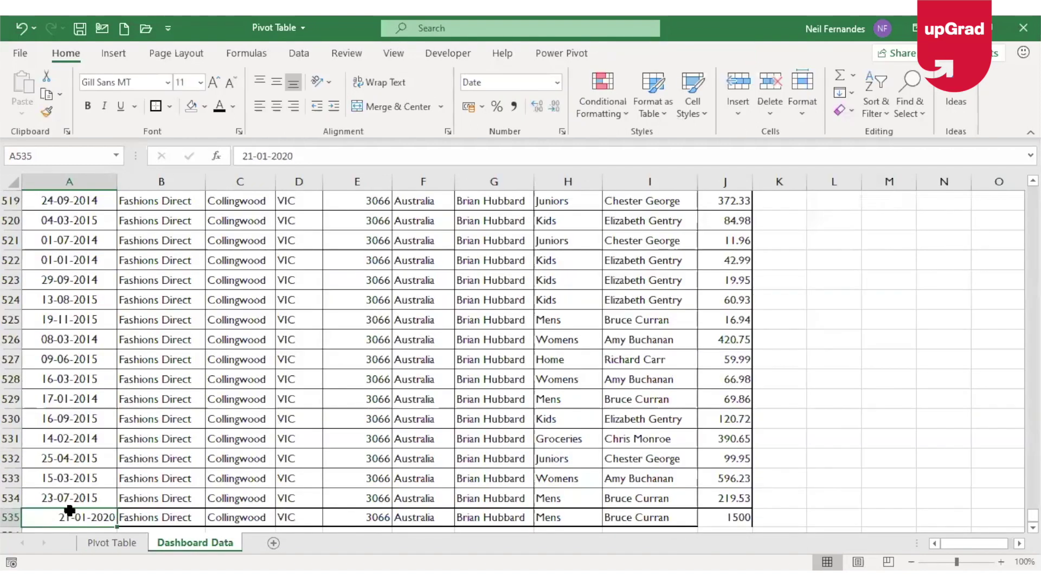
scroll(70, 511, "down", 1)
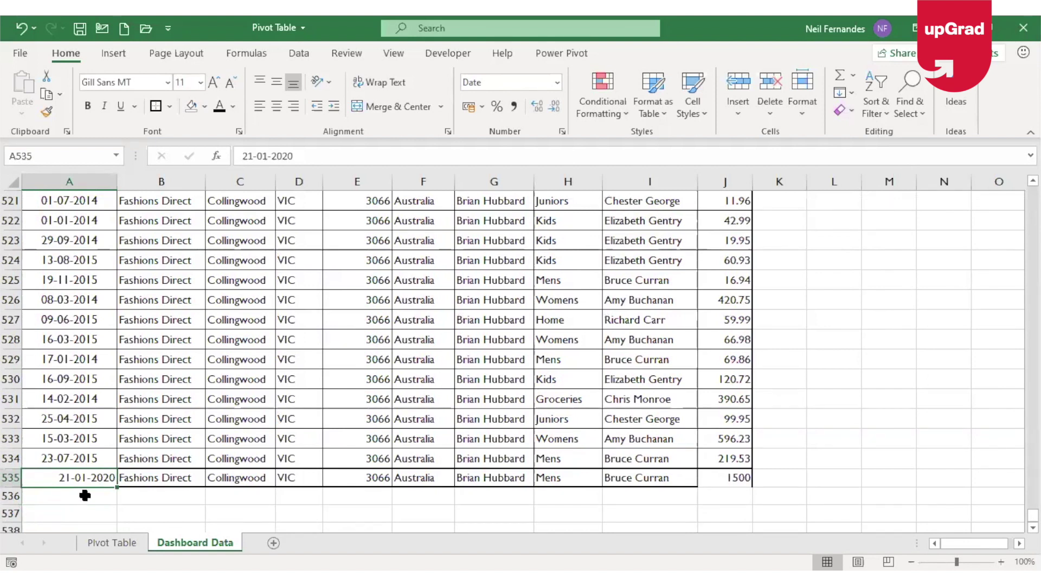
Select a cell inside the Dashboard Data sales records and bring up the Insert ribbon.
left_click(85, 495)
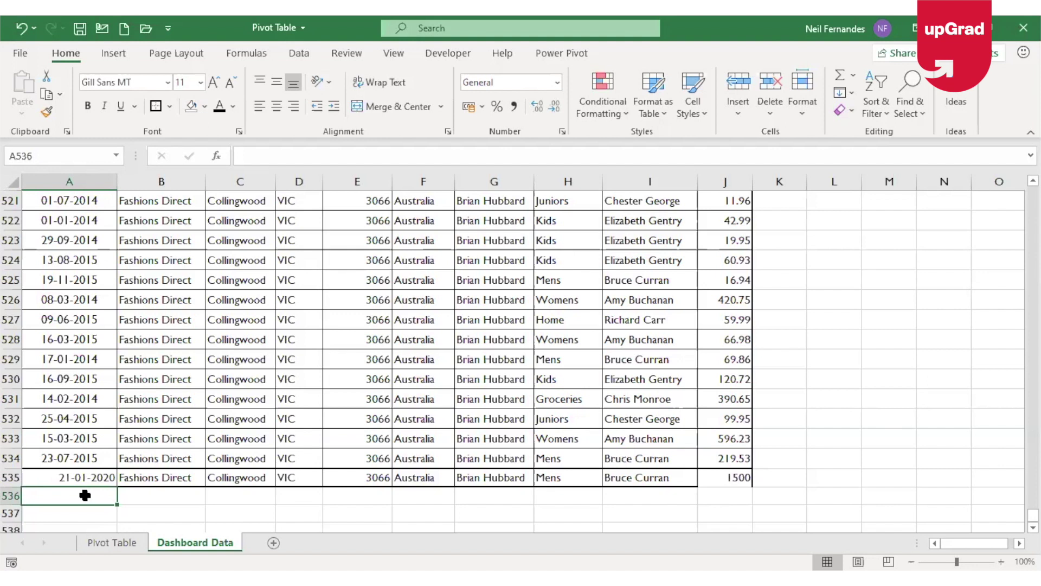
left_click(83, 318)
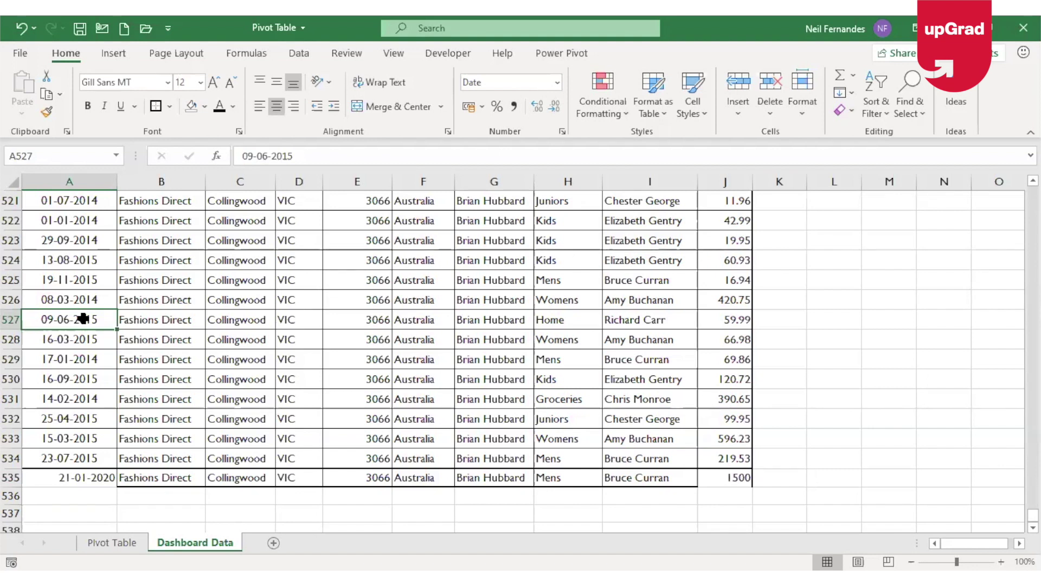
left_click(279, 255)
left_click(223, 240)
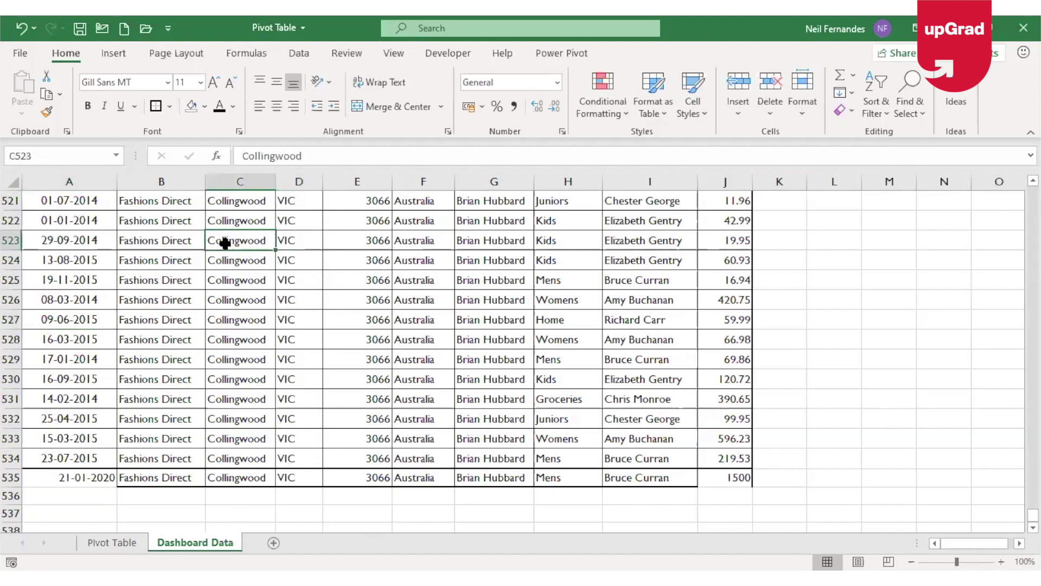
left_click(111, 52)
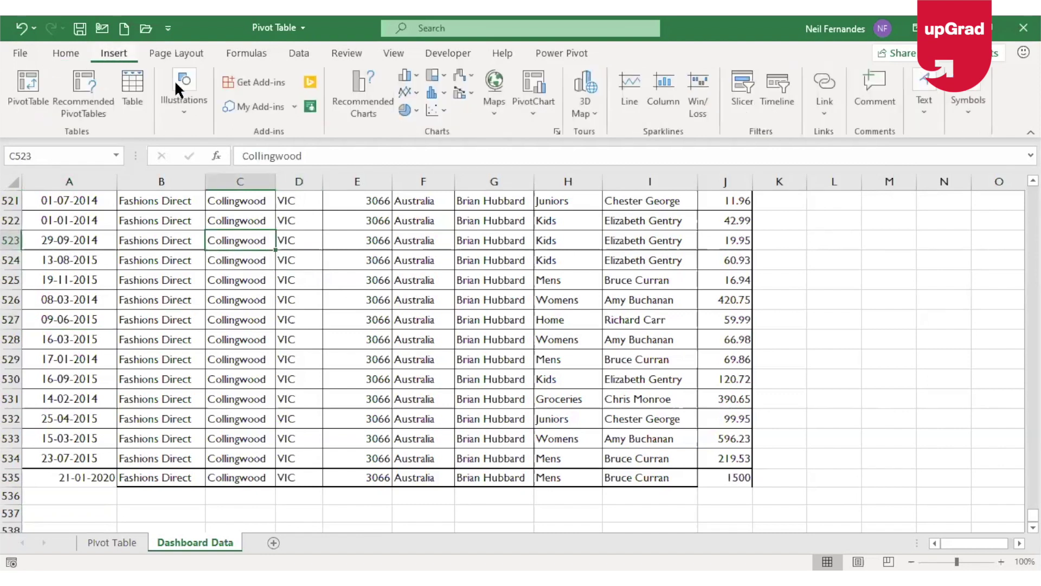
Convert the range A1:J535 into a table with headers.
left_click(130, 92)
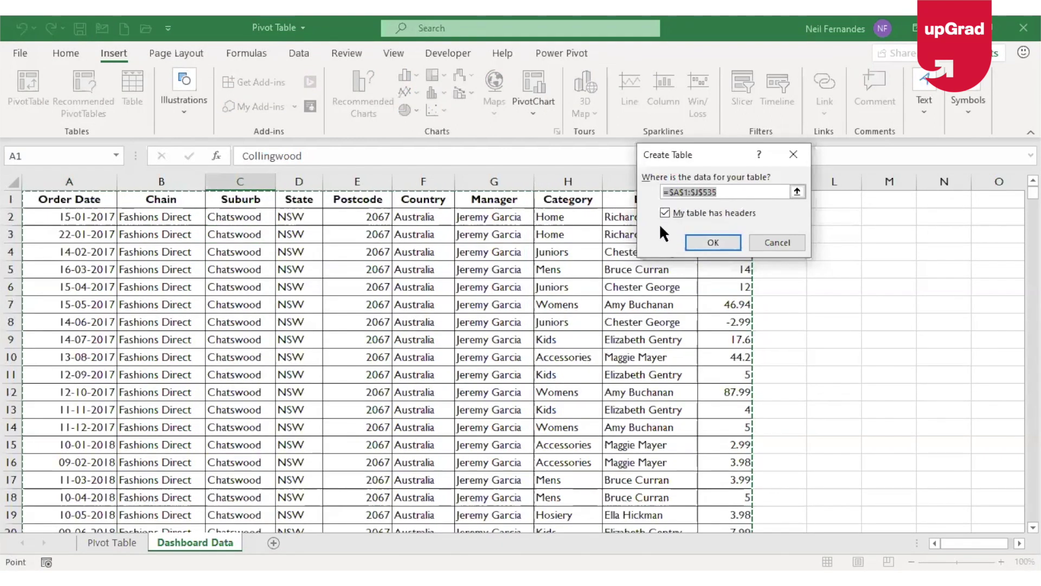
left_click(717, 242)
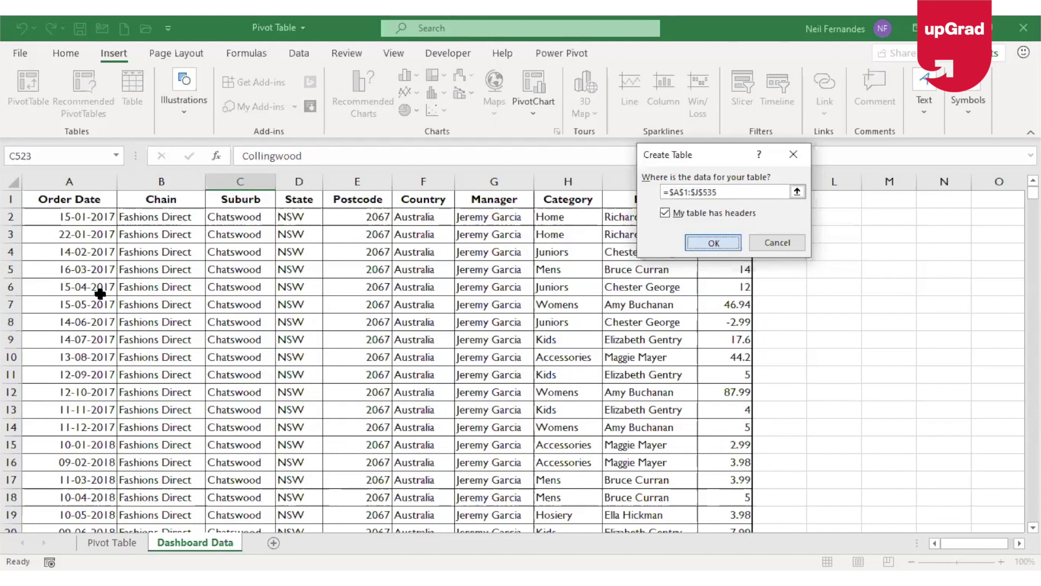
left_click(216, 352)
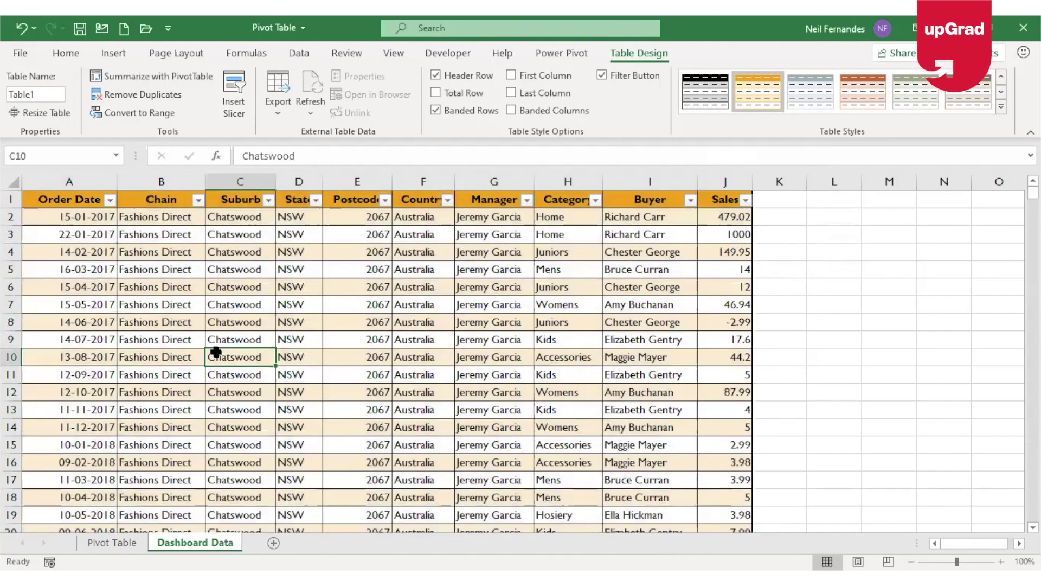
Move to the empty date cell below the table, briefly check the pivot sheet, and come back.
key("ctrl+Down")
key("Left")
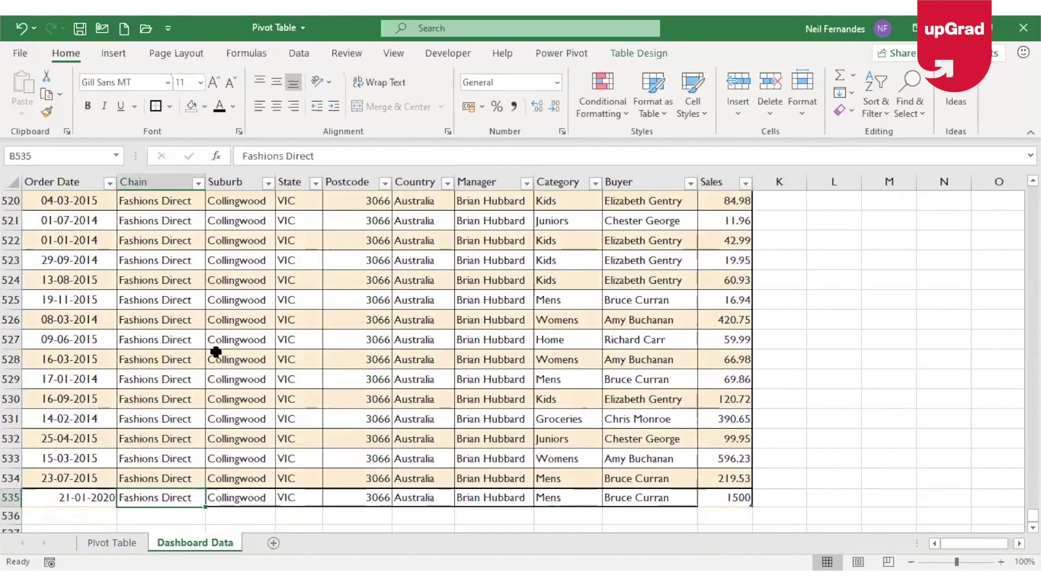
key("Left")
key("Down")
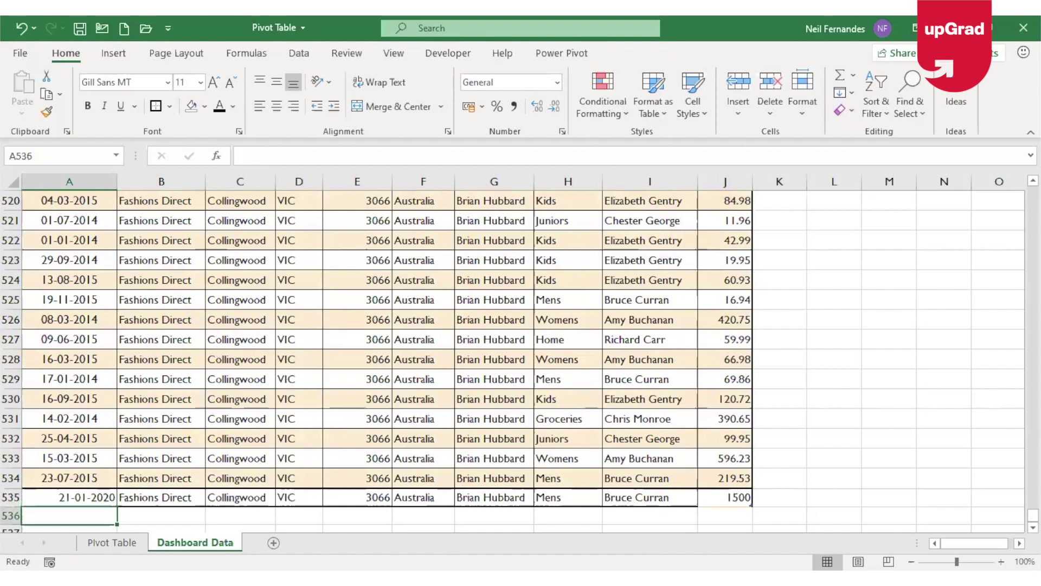
left_click(114, 543)
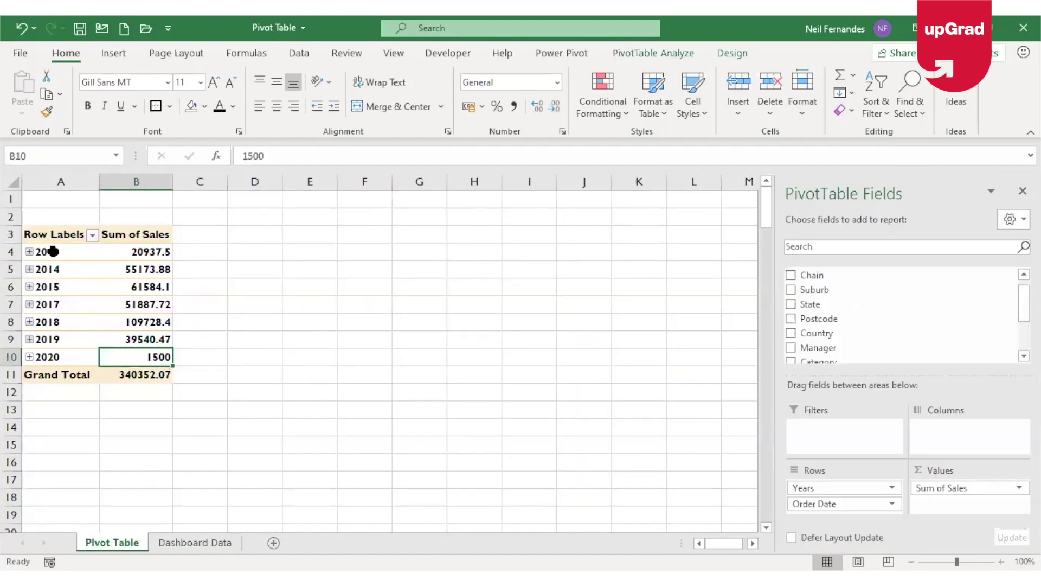
left_click(199, 542)
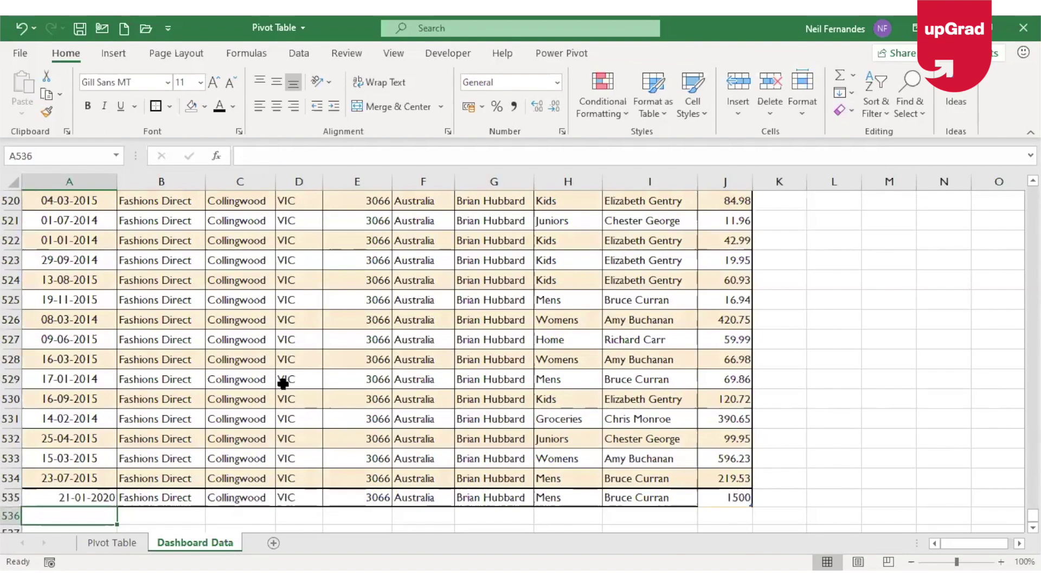
Add row 536 dated 21-01-2012, filling its other columns from row 535.
key("ctrl+semicolon")
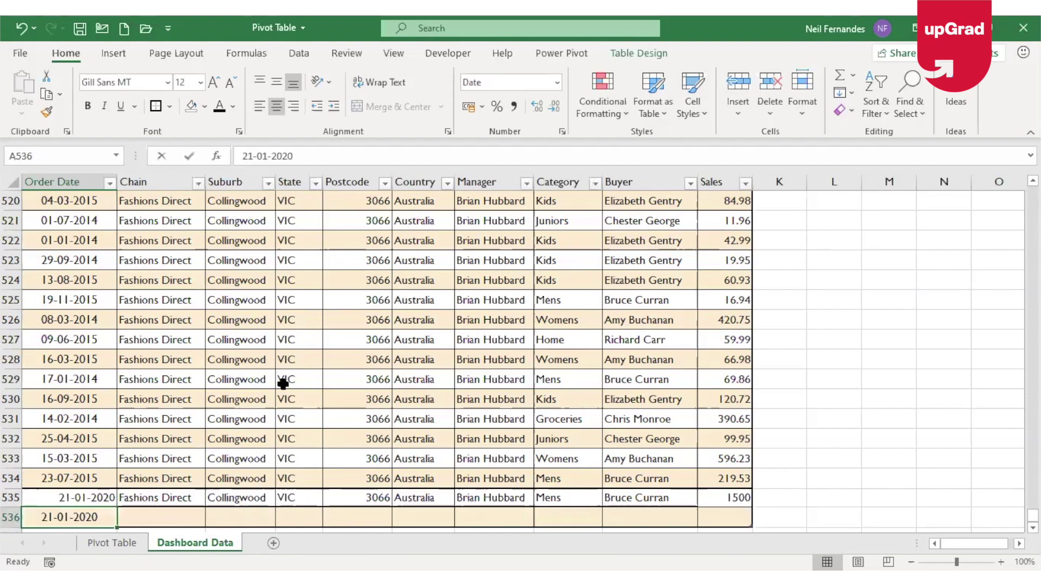
key("BackSpace")
key("BackSpace")
type("12")
key("Return")
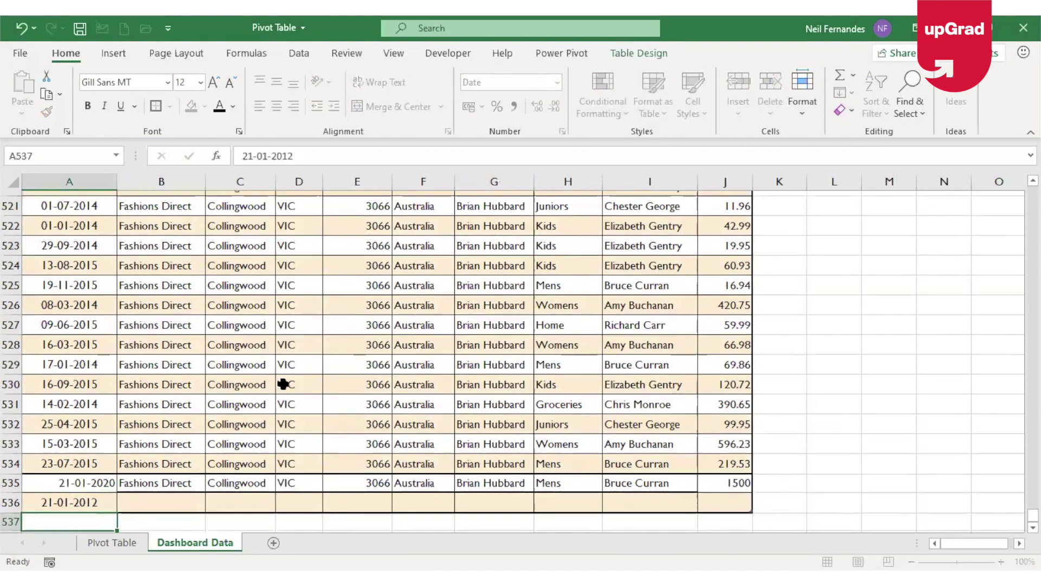
key("Up")
key("Right")
key("shift+Right")
key("shift+Right")
key("shift+Right")
key("shift+Right")
key("shift+Right")
key("shift+Right")
key("shift+Right")
key("shift+Right")
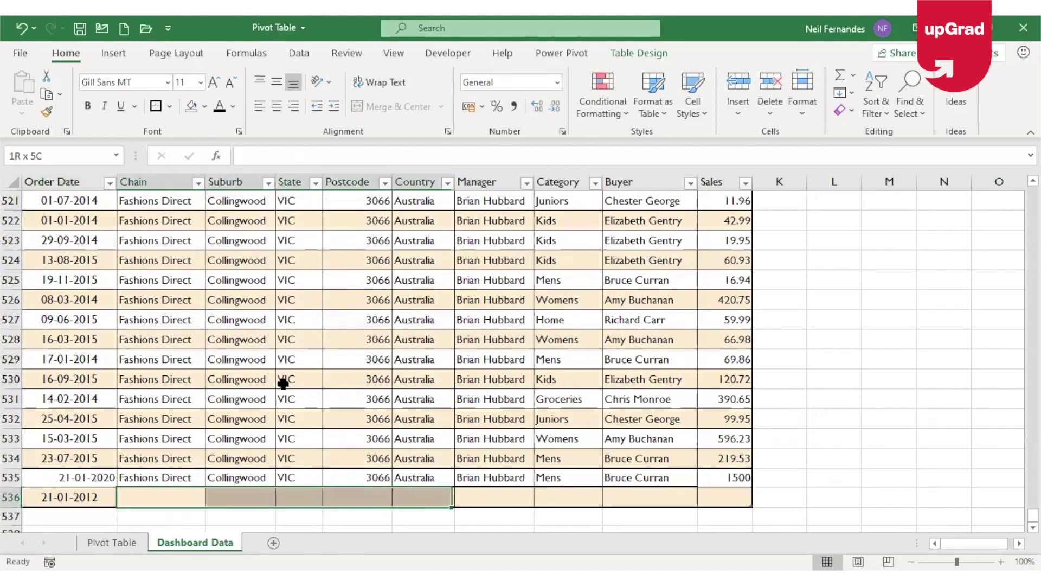
key("ctrl+d")
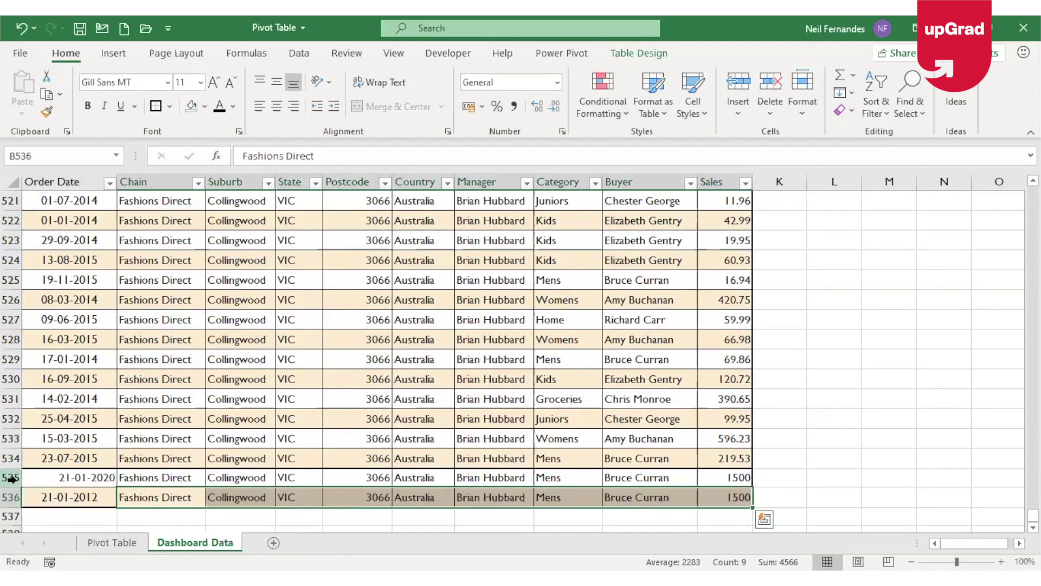
Go to the pivot sheet, select a pivot cell and bring up PivotTable Analyze.
left_click(116, 542)
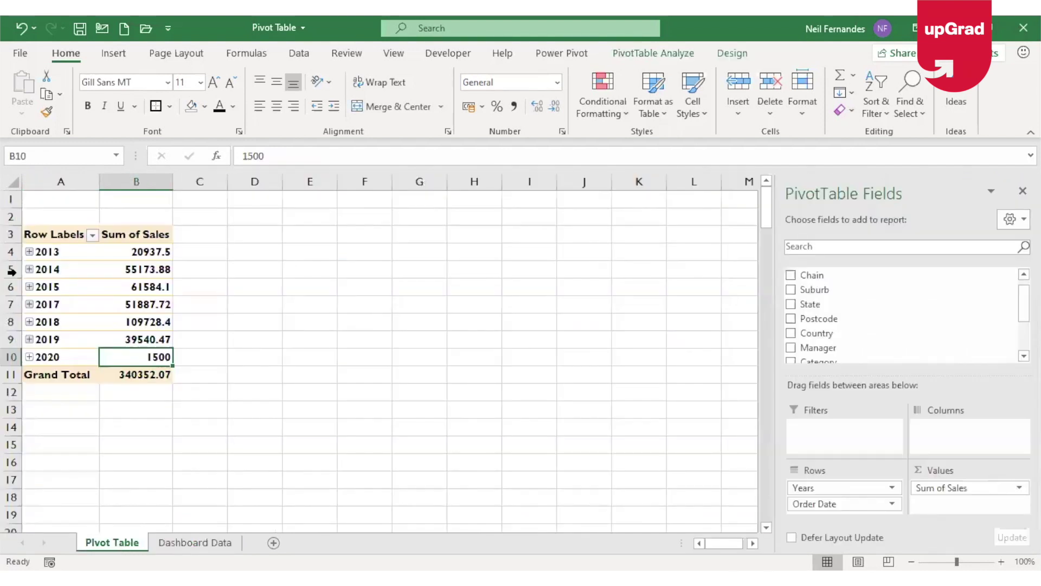
left_click(164, 267)
left_click(668, 44)
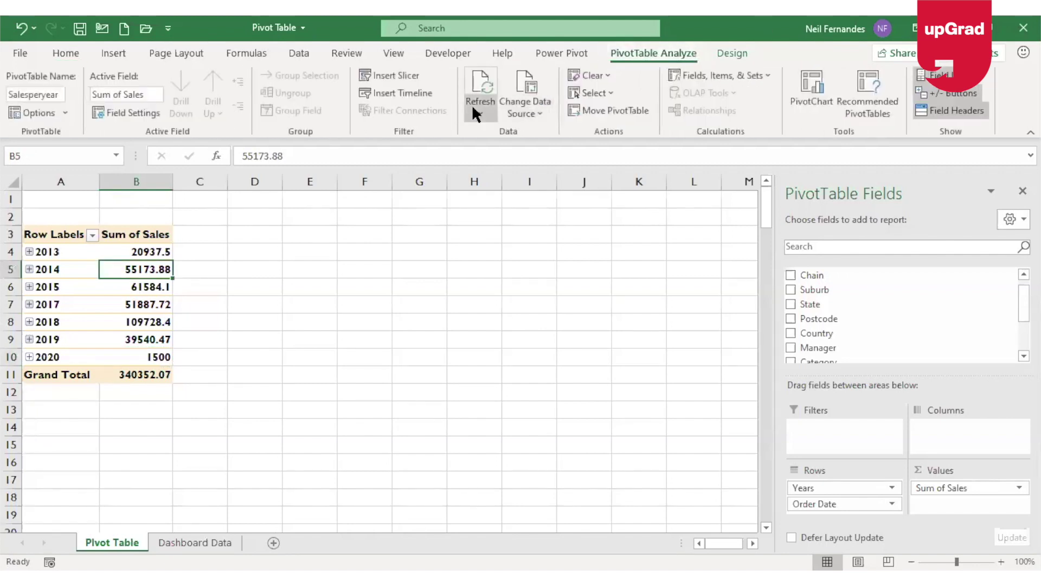
Refresh the pivot and verify the new 2012 Jan entry of 1500.
left_click(472, 105)
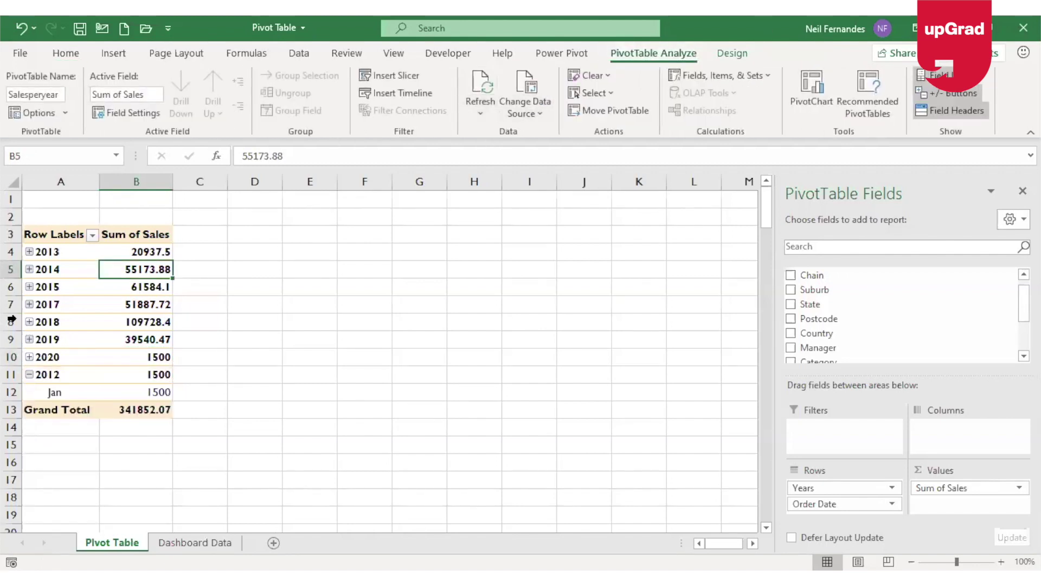
left_click(54, 390)
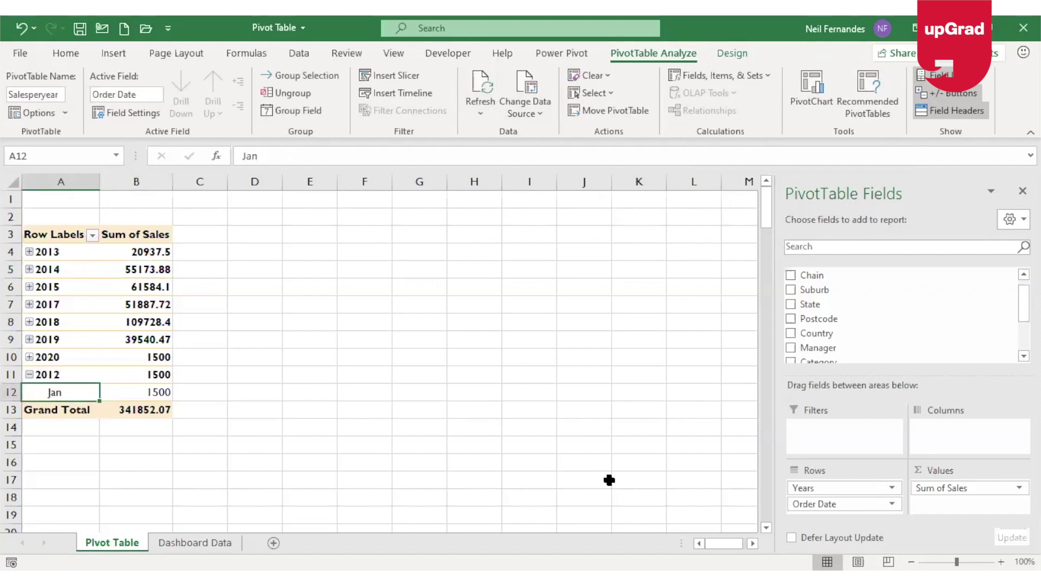
key("Right")
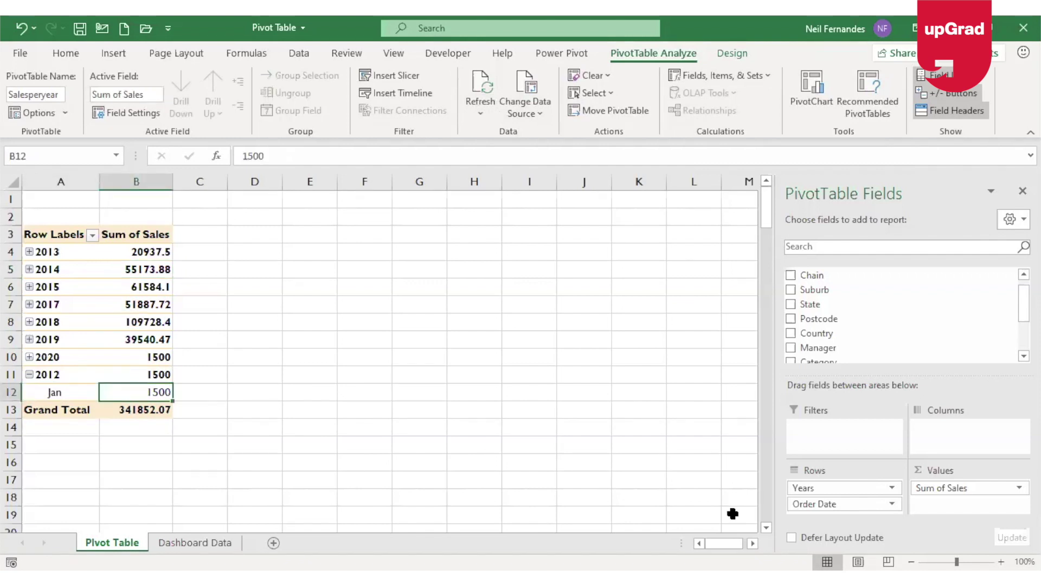
key("Up")
key("Up")
key("Down")
key("Down")
key("Up")
key("Up")
key("Down")
key("Down")
Glance at the sales data sheet, then return to the pivot and select the 2014 year label.
left_click(193, 540)
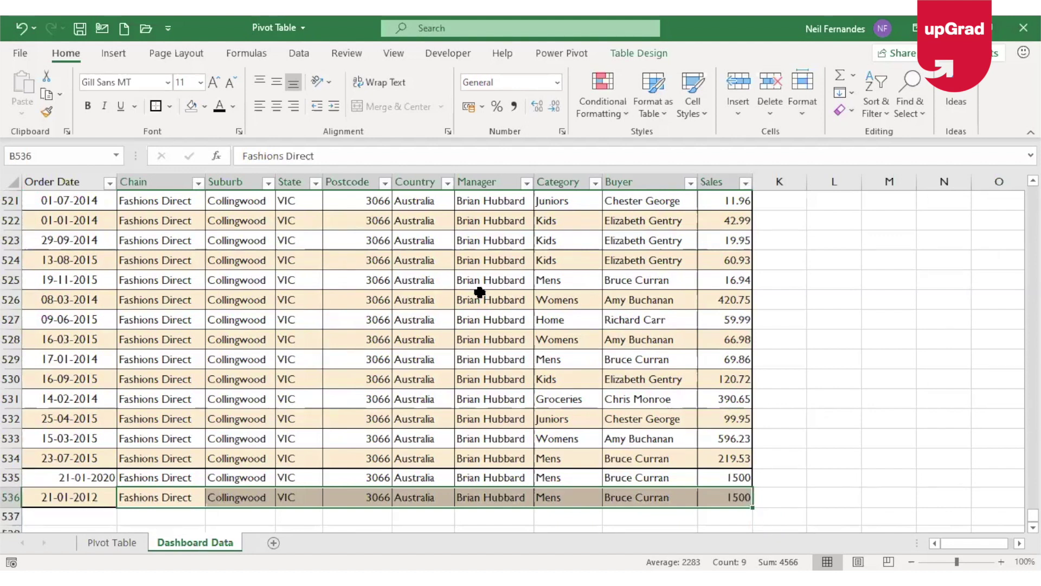
left_click(122, 539)
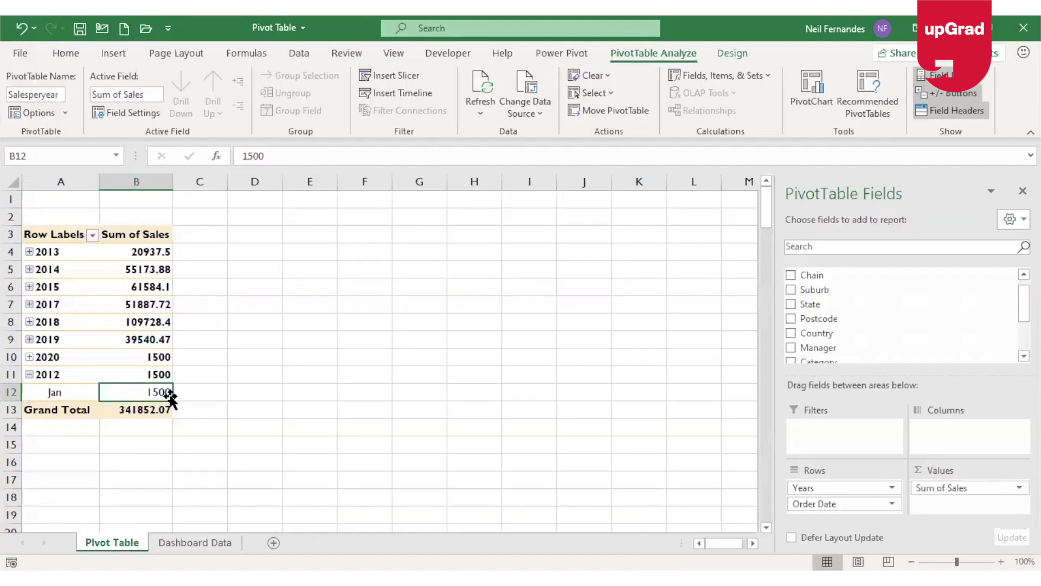
left_click(54, 270)
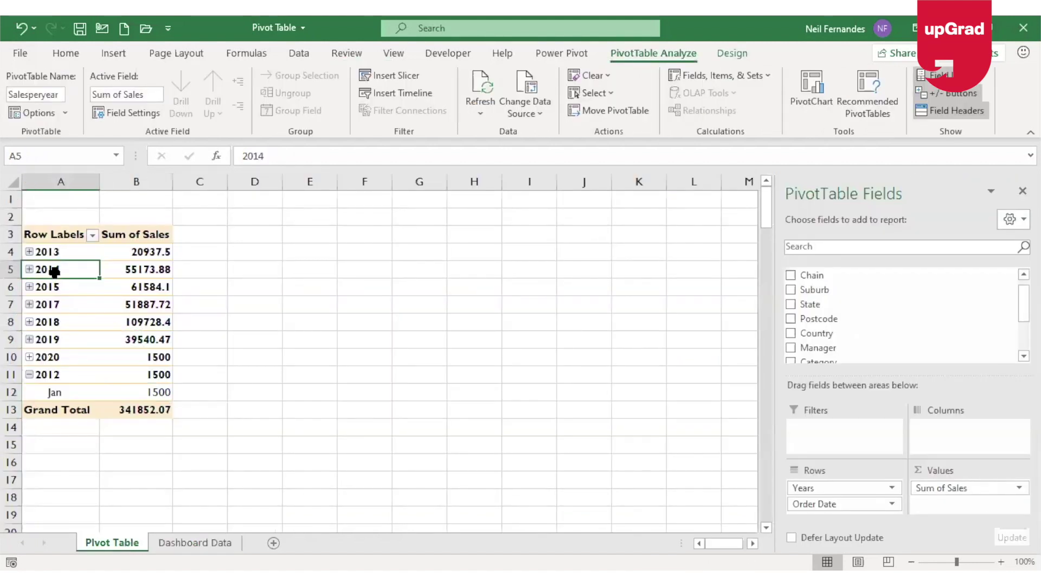